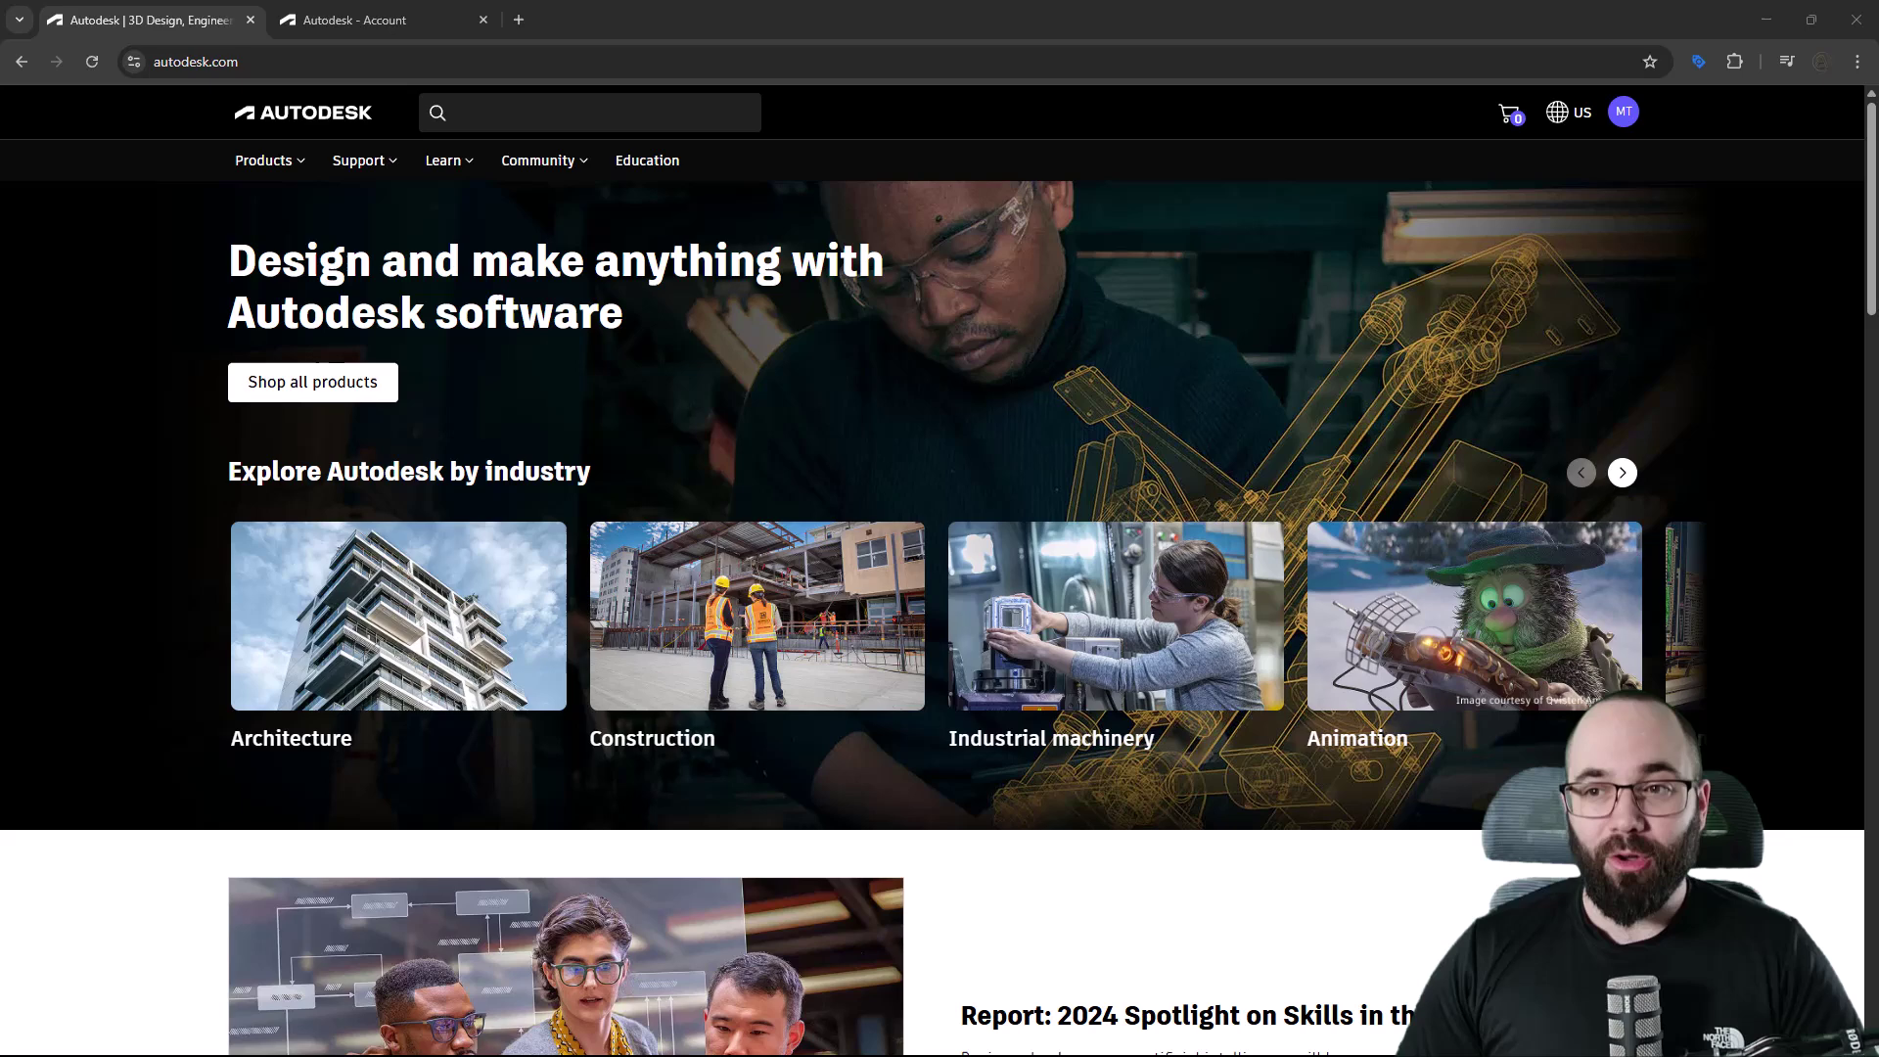
Open and close the account menu from the Revit trial page on autodesk.com.
{"action": "left_click", "coordinate": [1085, 135]}
{"action": "left_click", "coordinate": [1621, 119]}
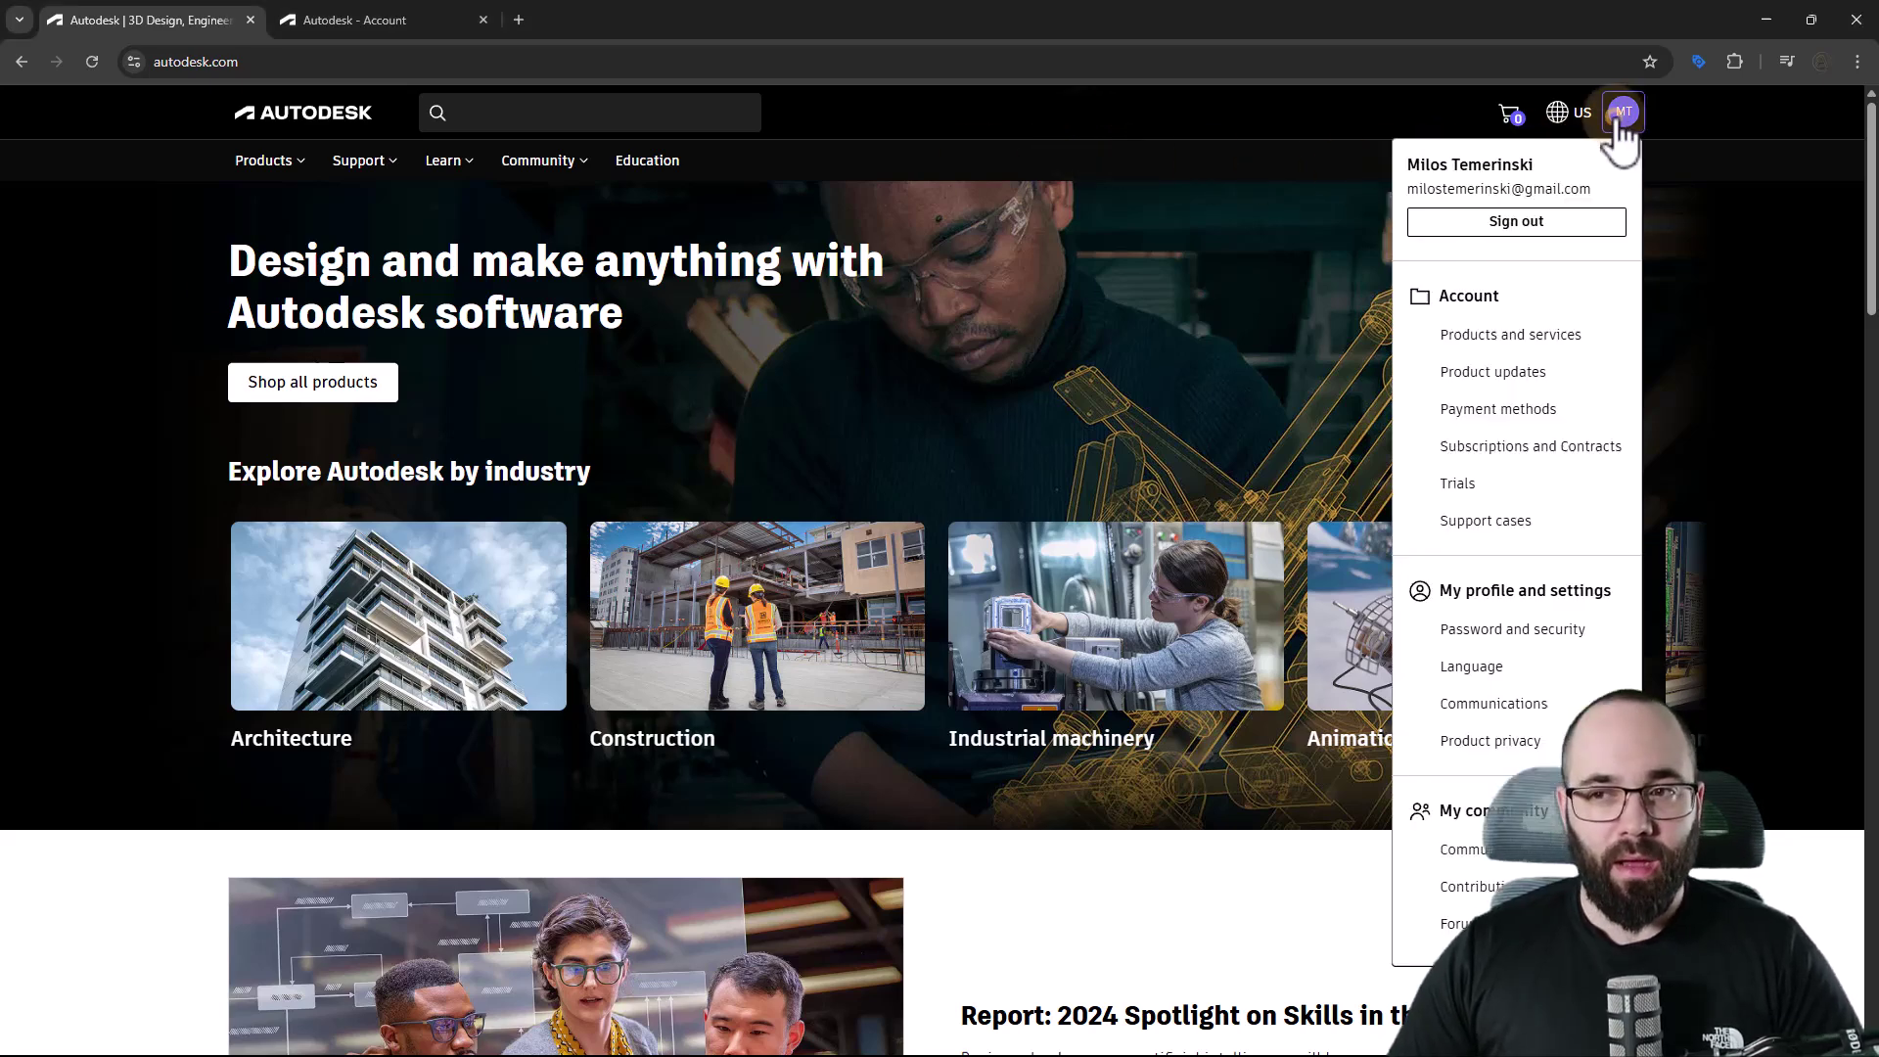
{"action": "left_click", "coordinate": [1680, 130]}
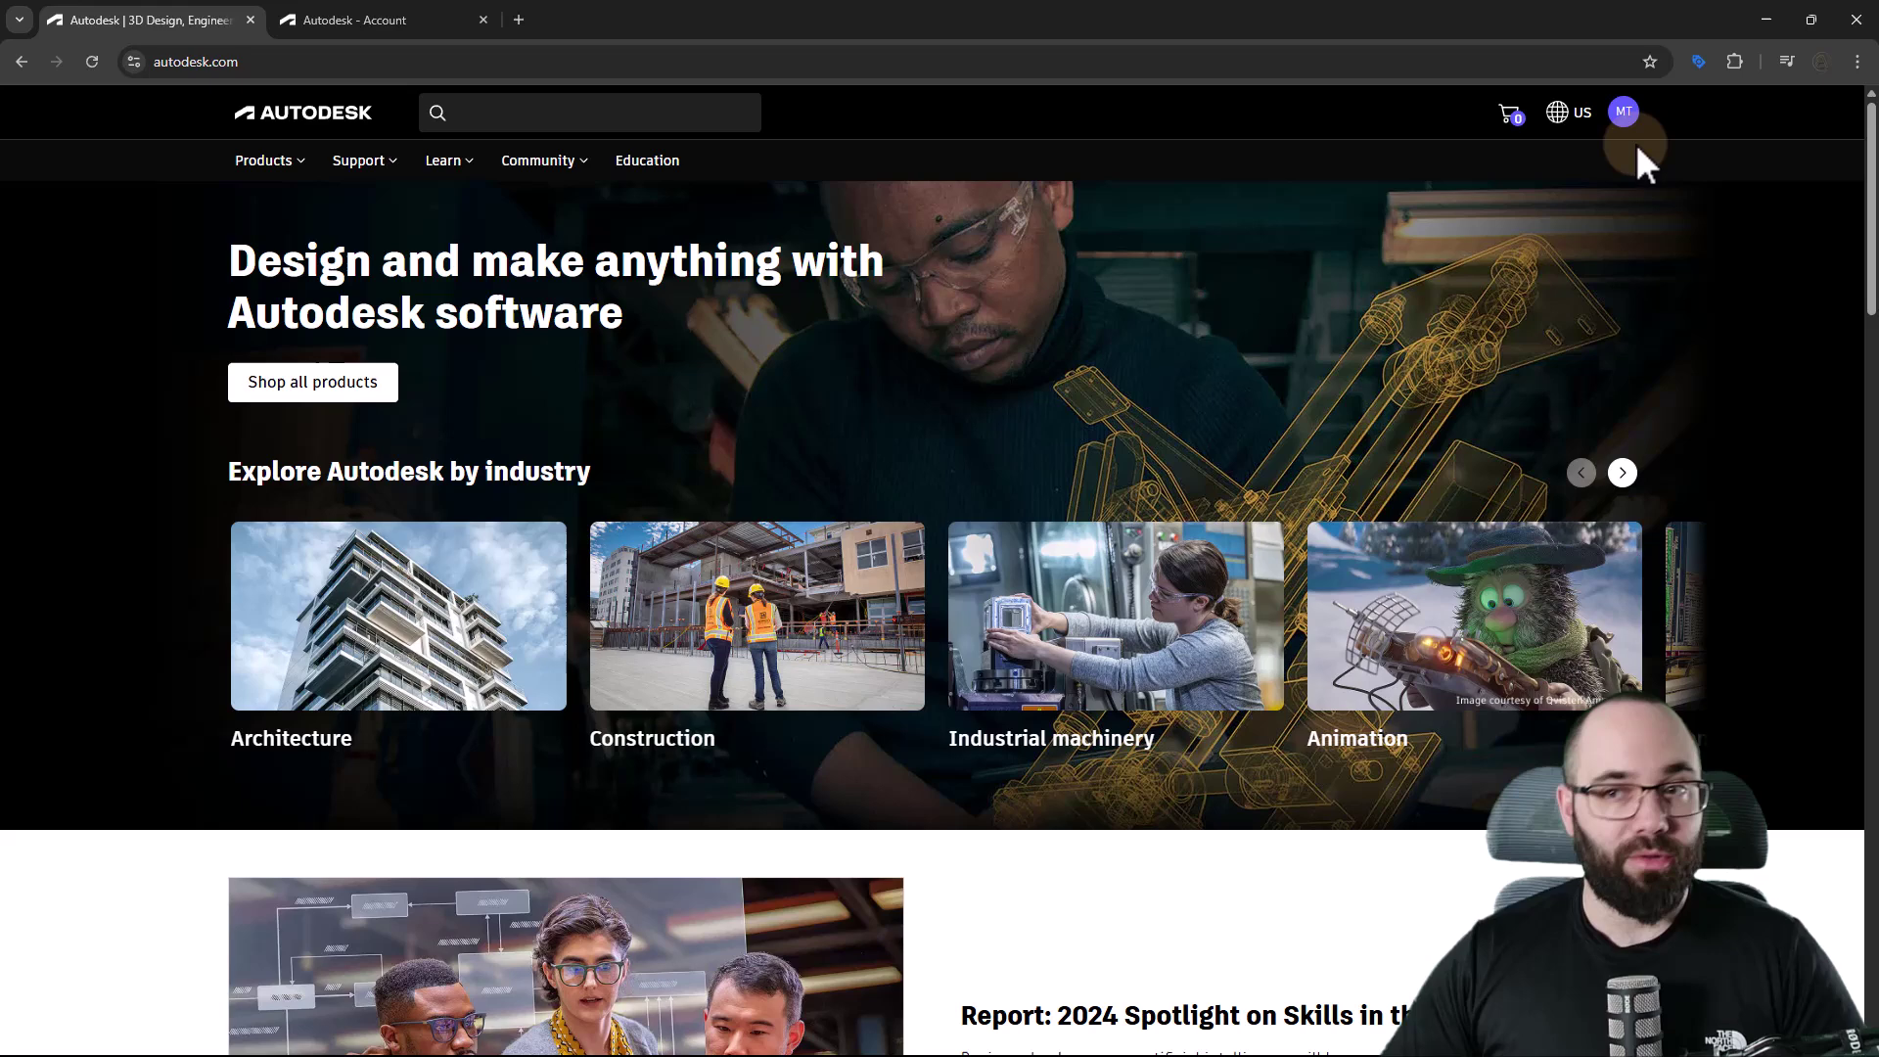
Search the account's Products and services for 'revit'.
{"action": "left_click", "coordinate": [1624, 116]}
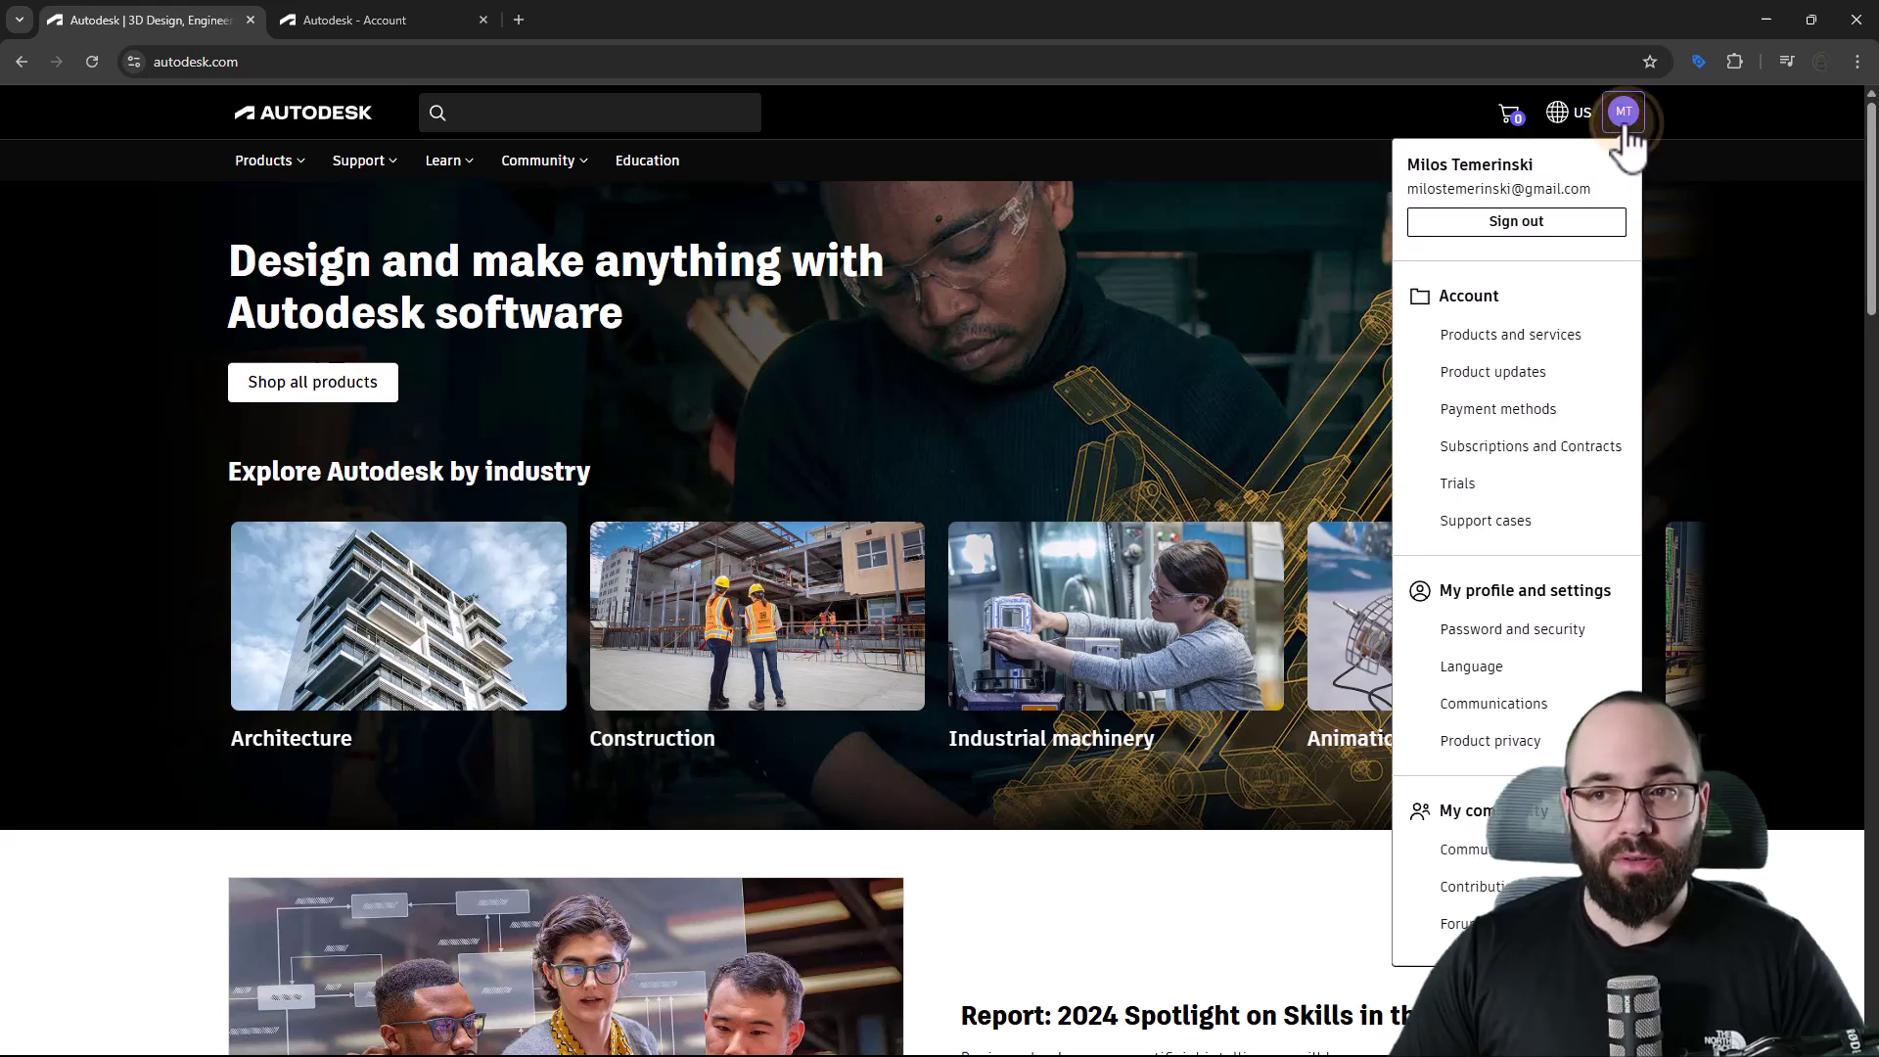
{"action": "left_click", "coordinate": [1474, 338]}
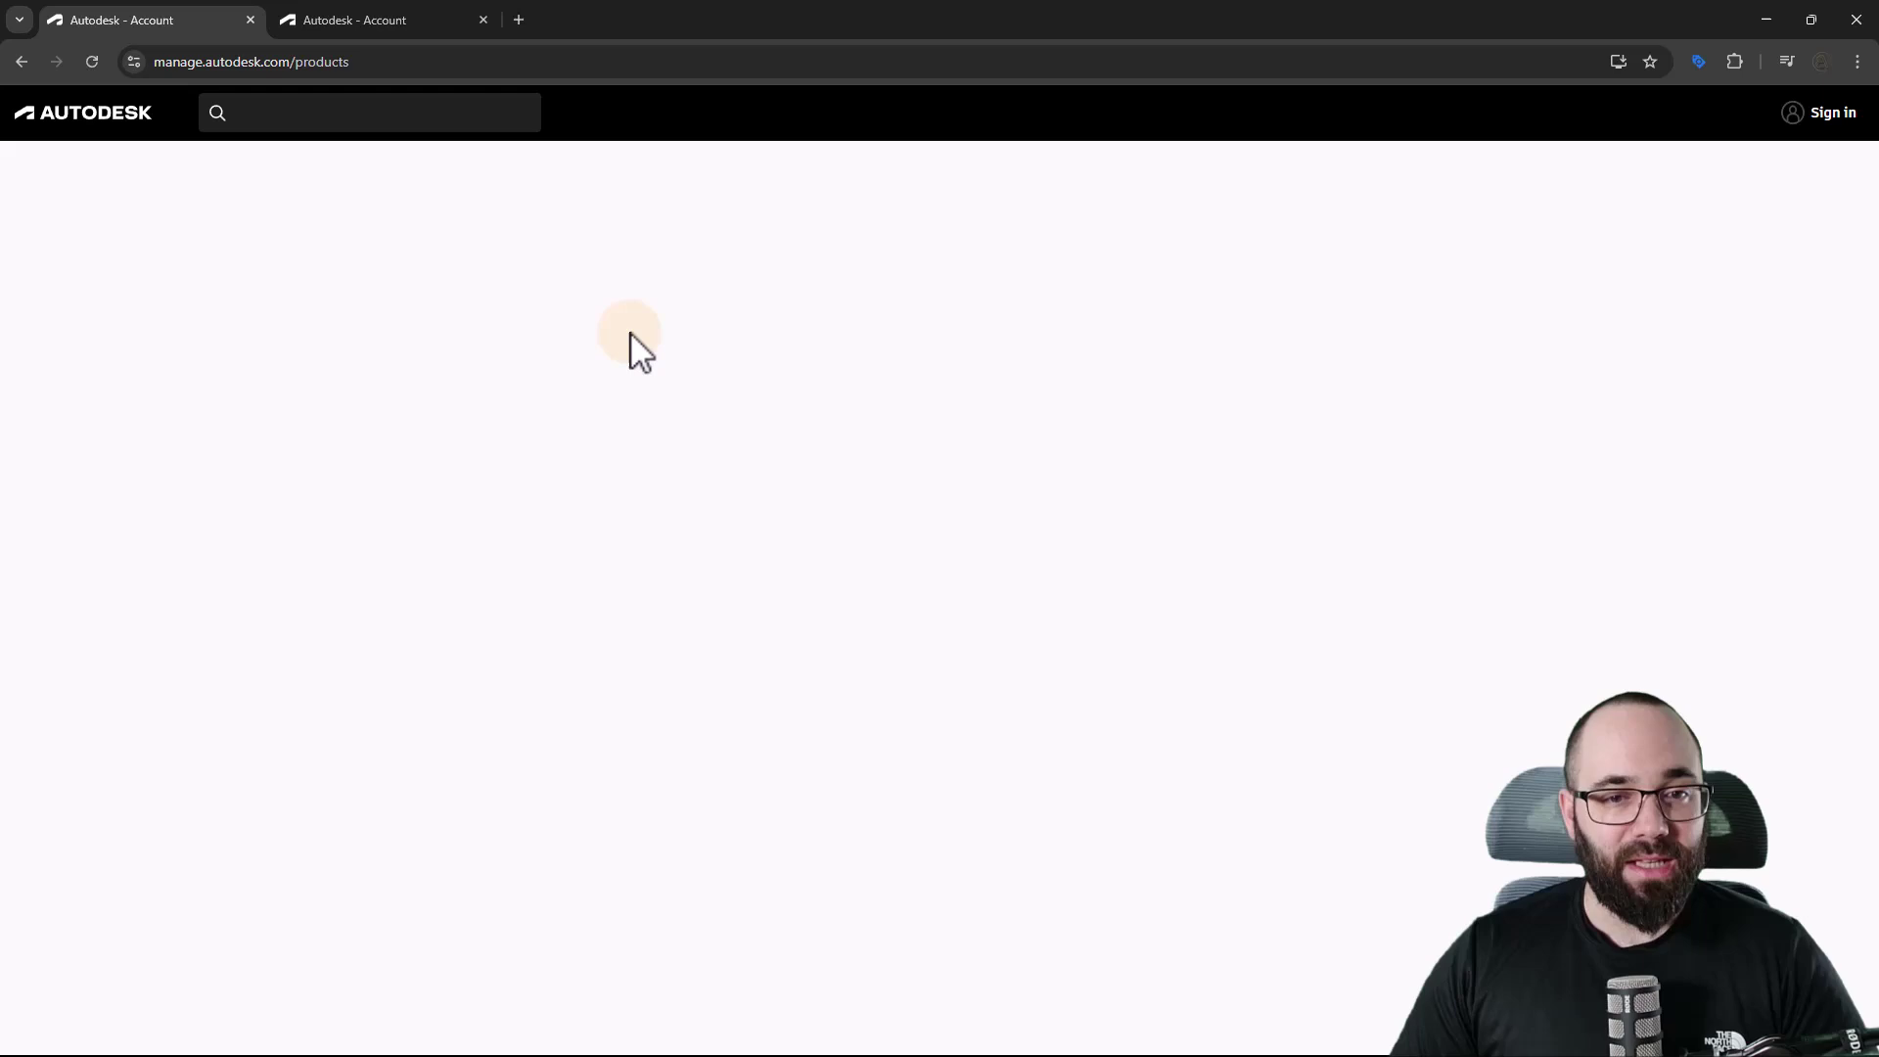
{"action": "left_click", "coordinate": [377, 396]}
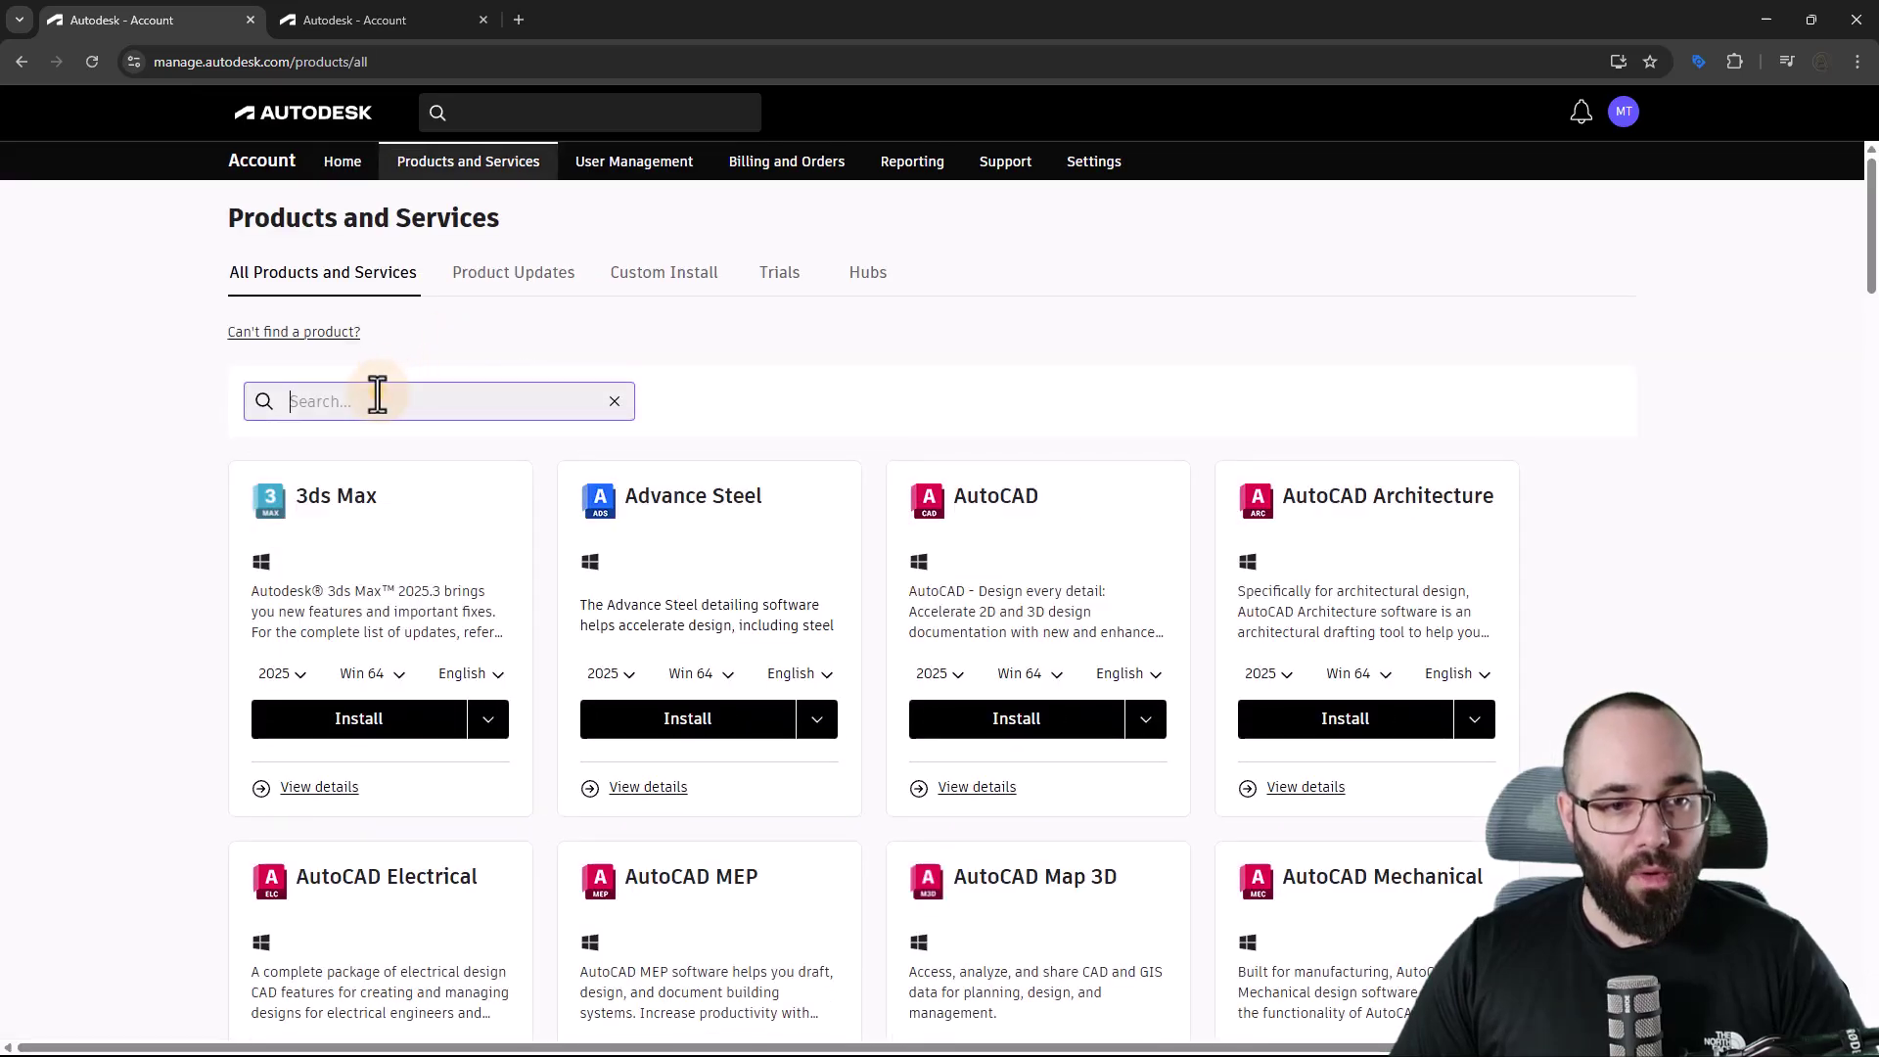
{"action": "type", "text": "revit"}
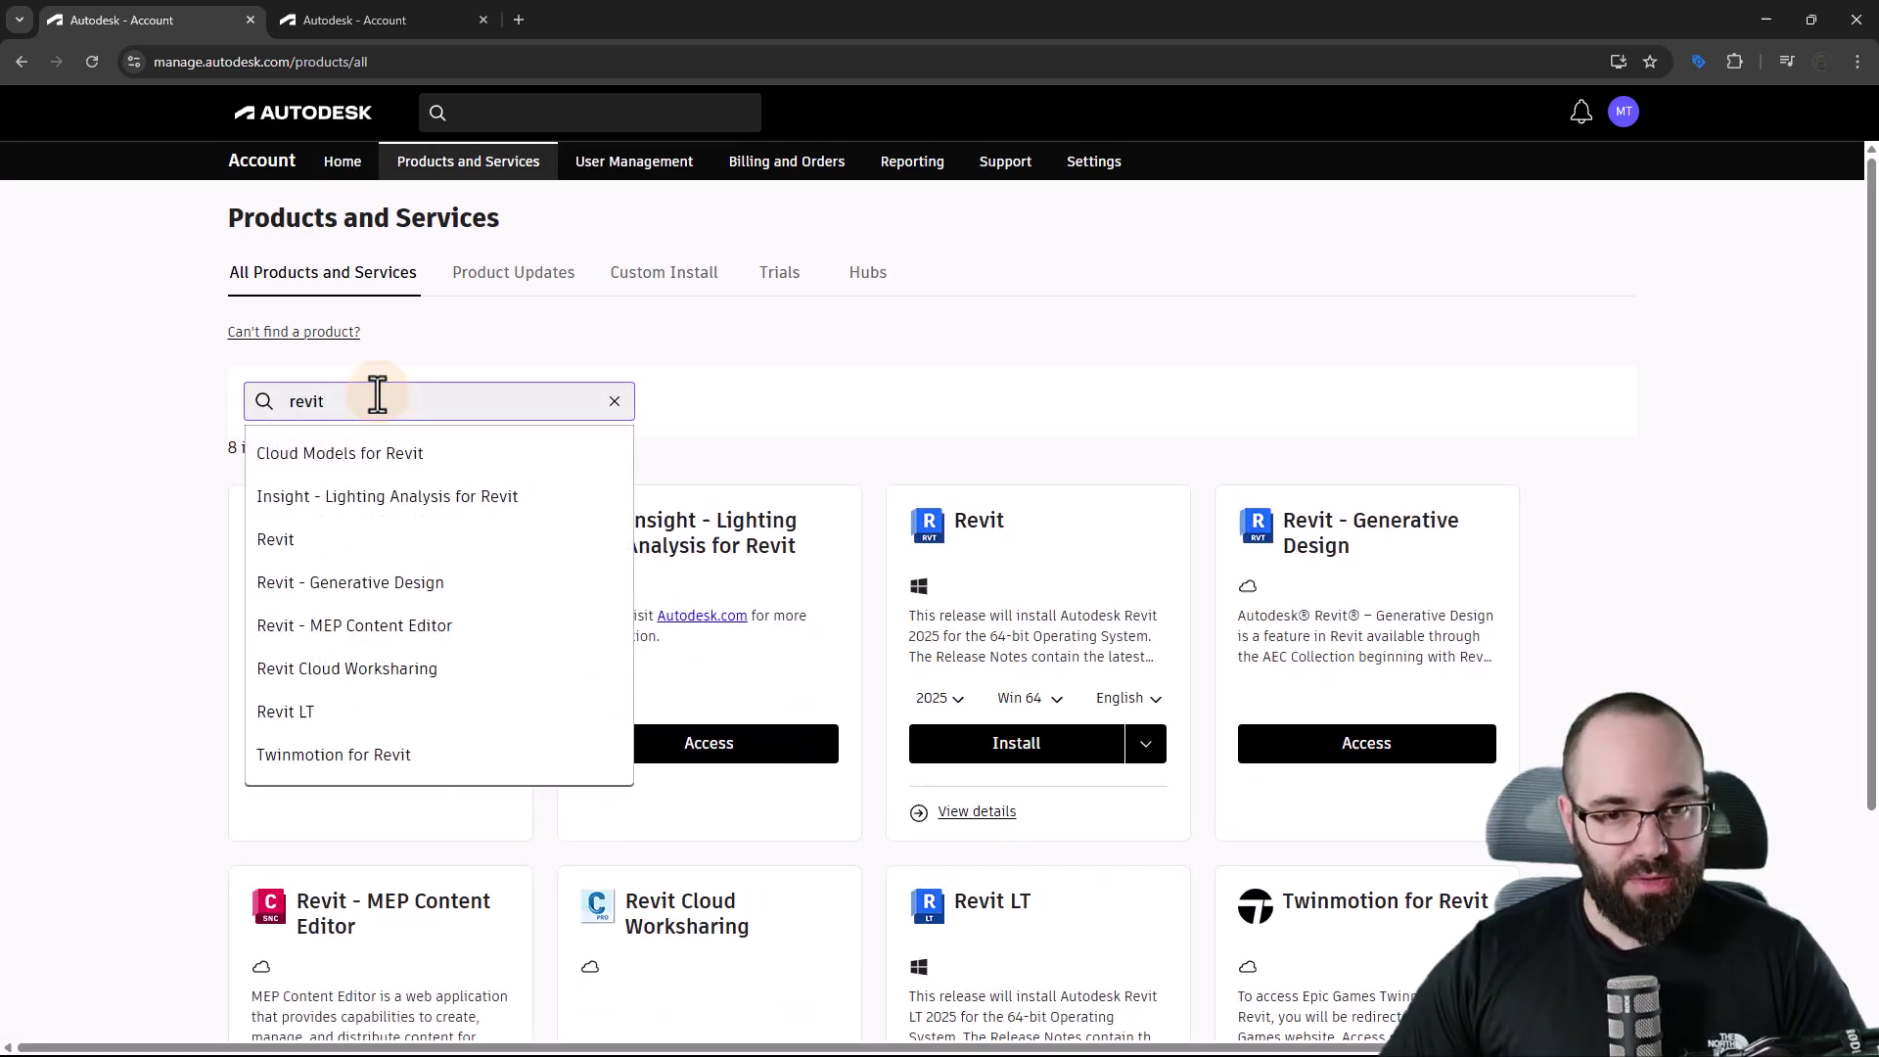
{"action": "left_click", "coordinate": [688, 435]}
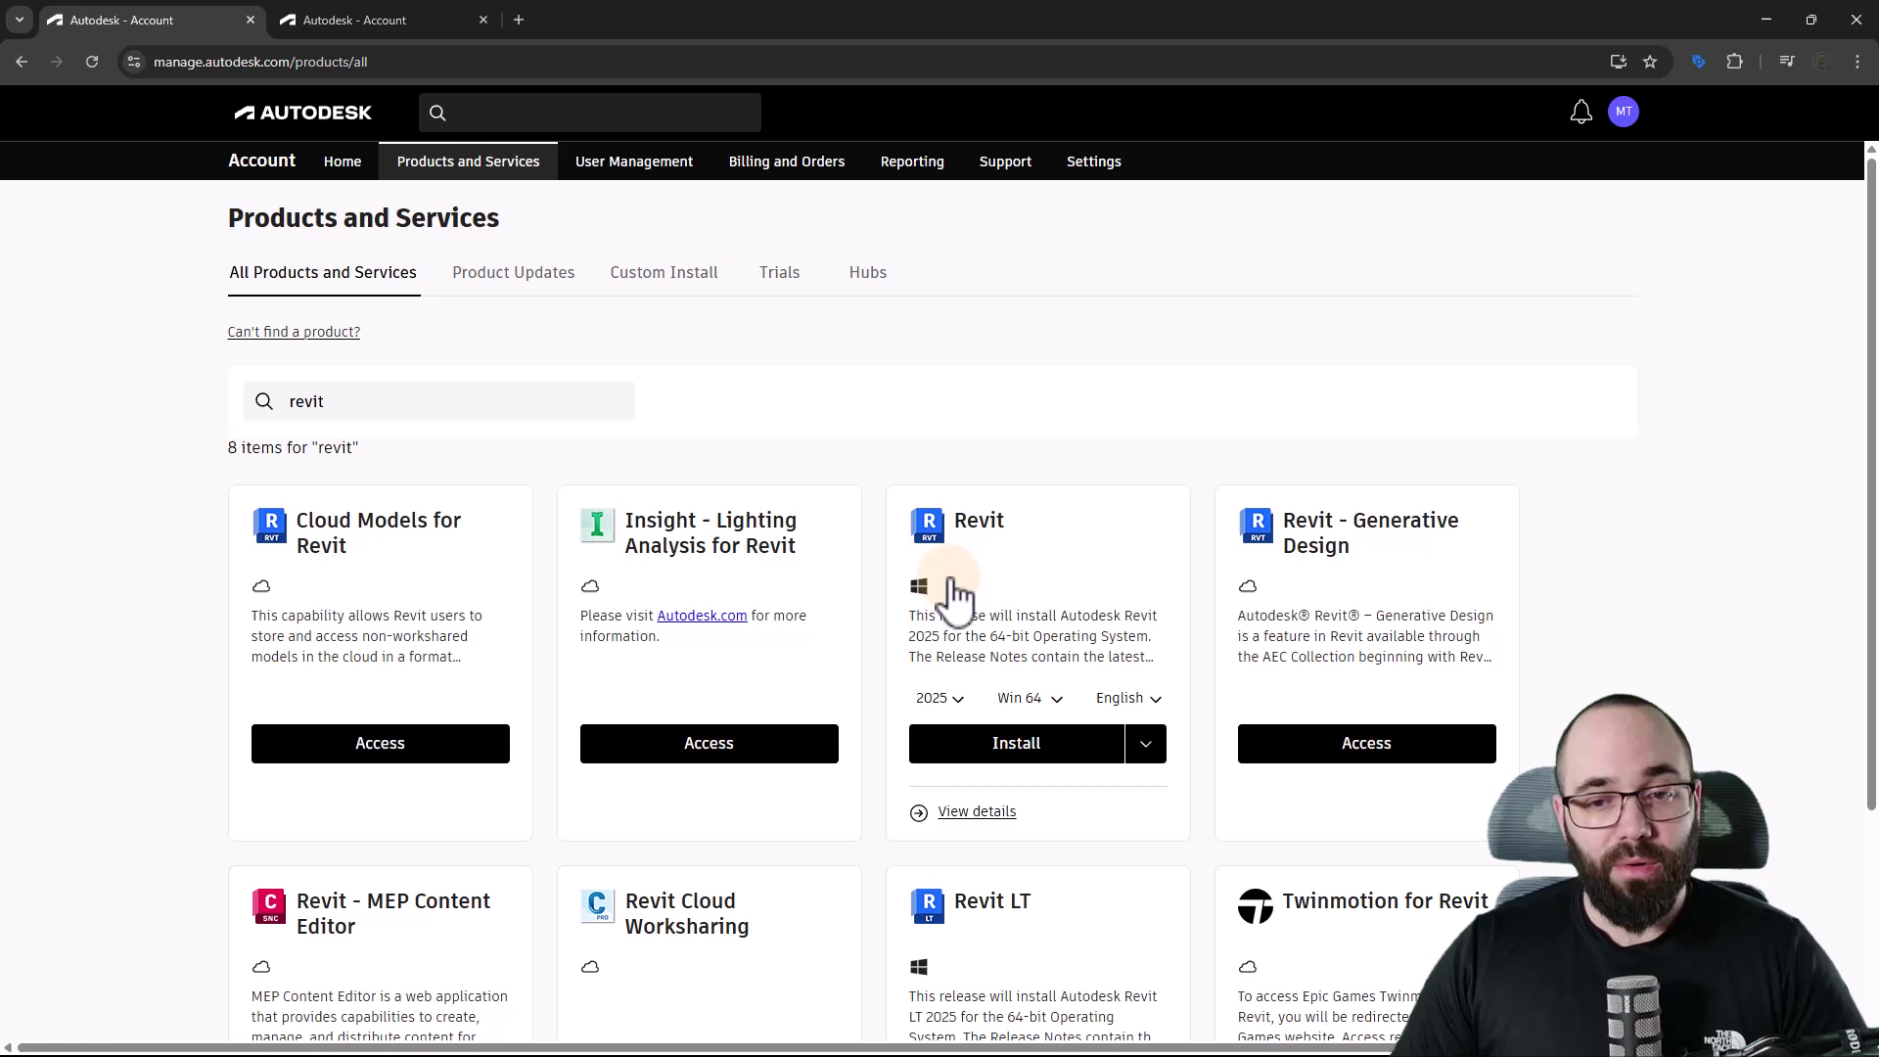
Check Revit versions, view the Revit 2026 details page, then go to Billing and Orders.
{"action": "left_click", "coordinate": [961, 713]}
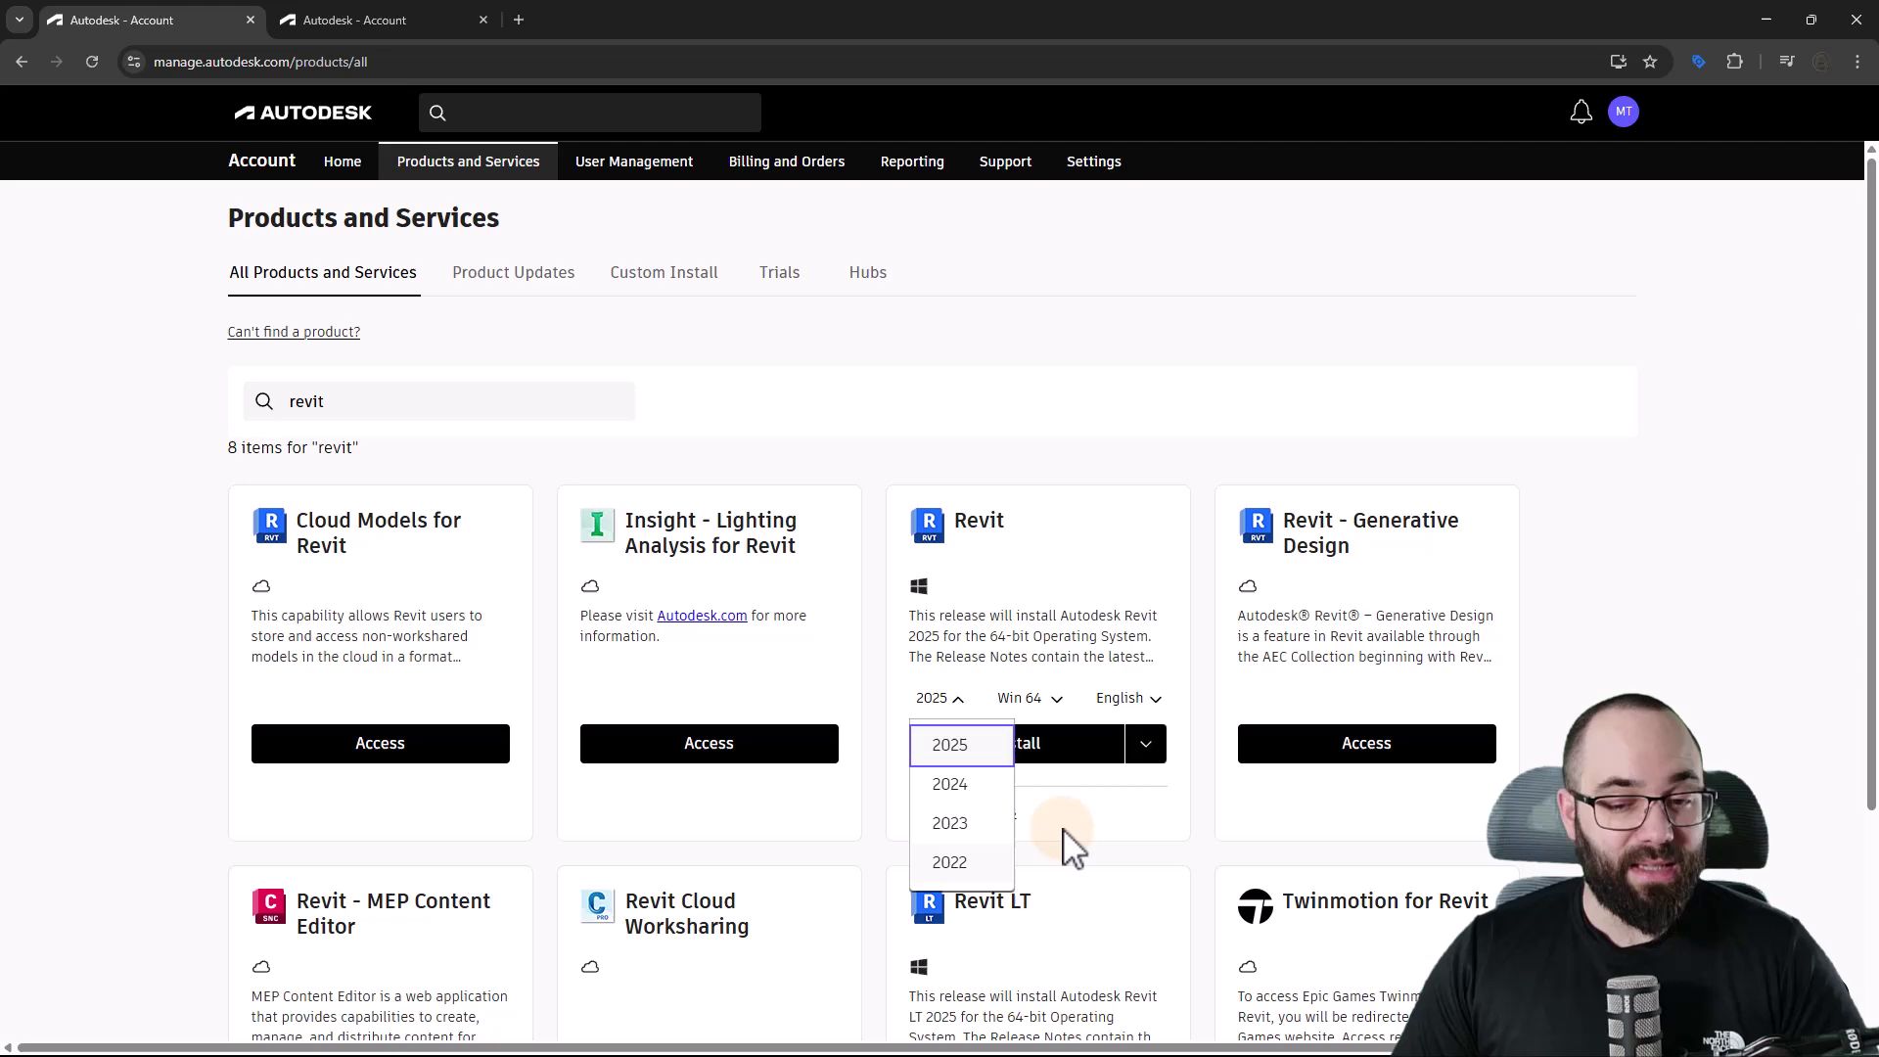
{"action": "left_click", "coordinate": [1101, 848]}
{"action": "left_click", "coordinate": [972, 822]}
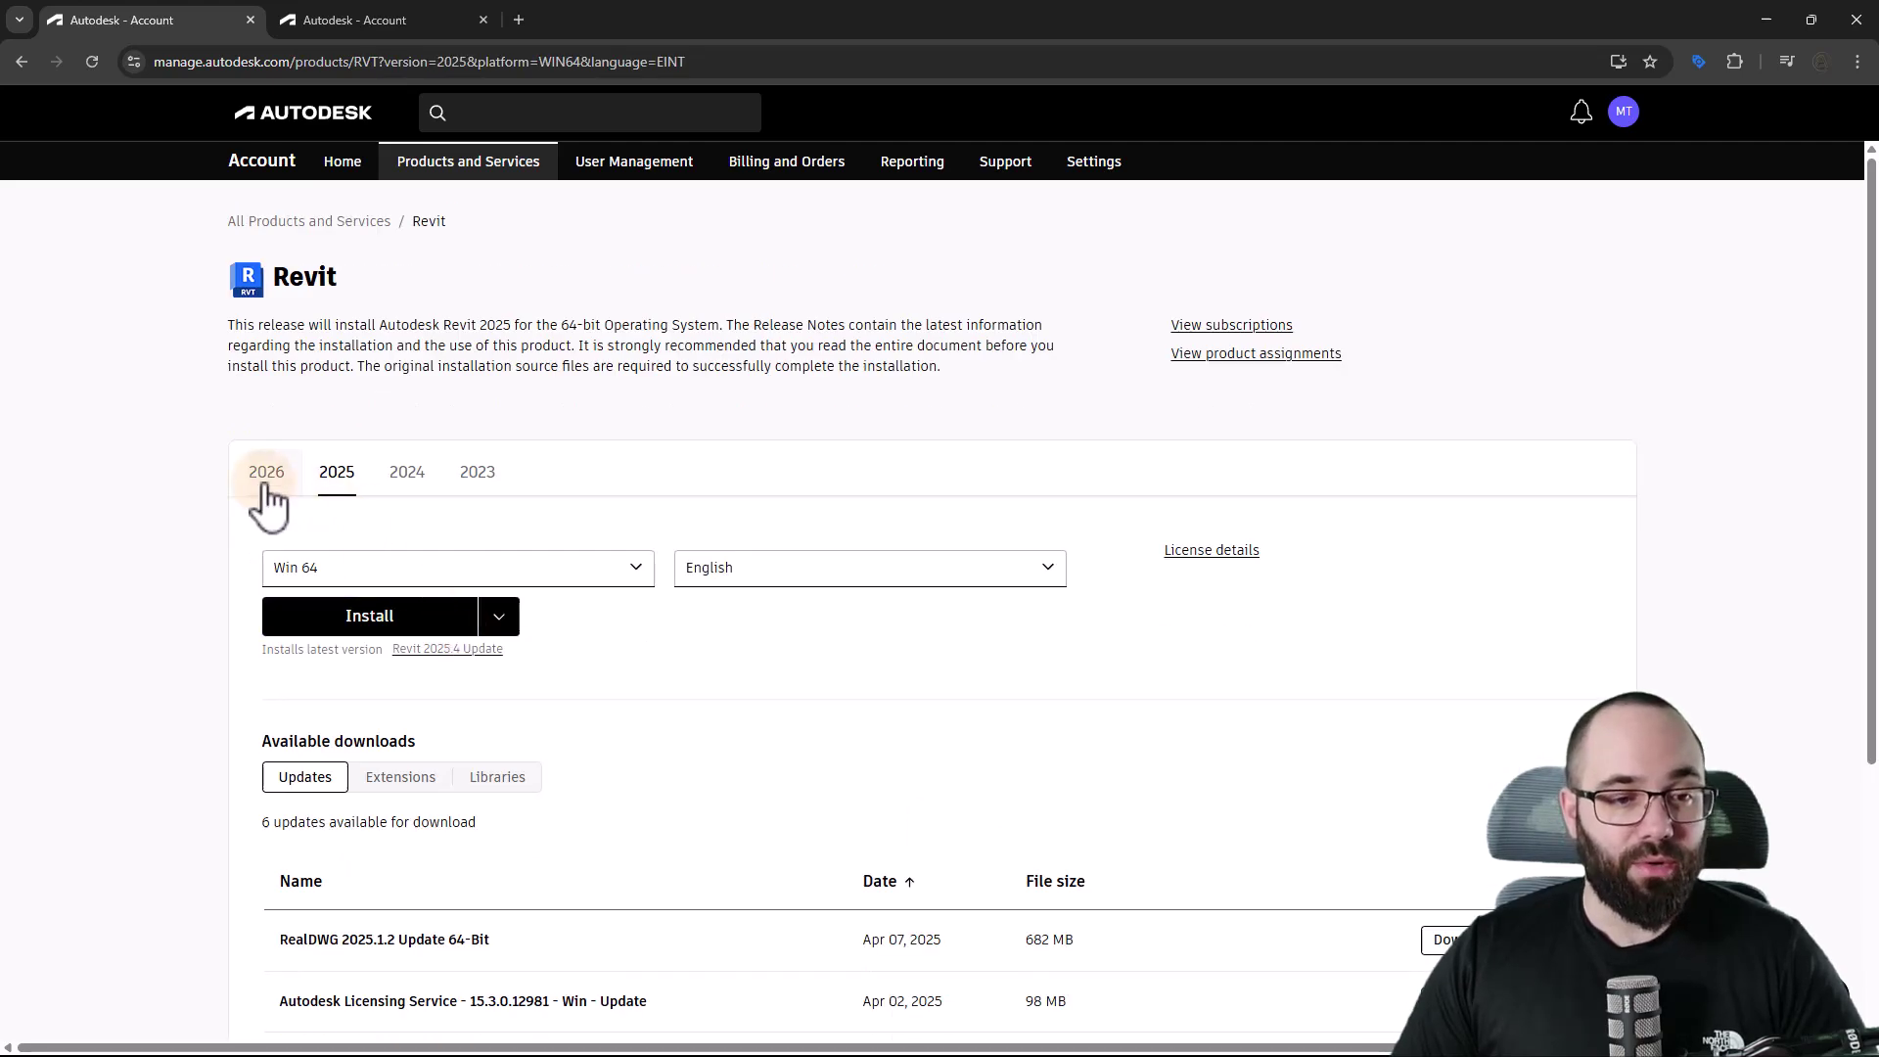
{"action": "left_click", "coordinate": [266, 485]}
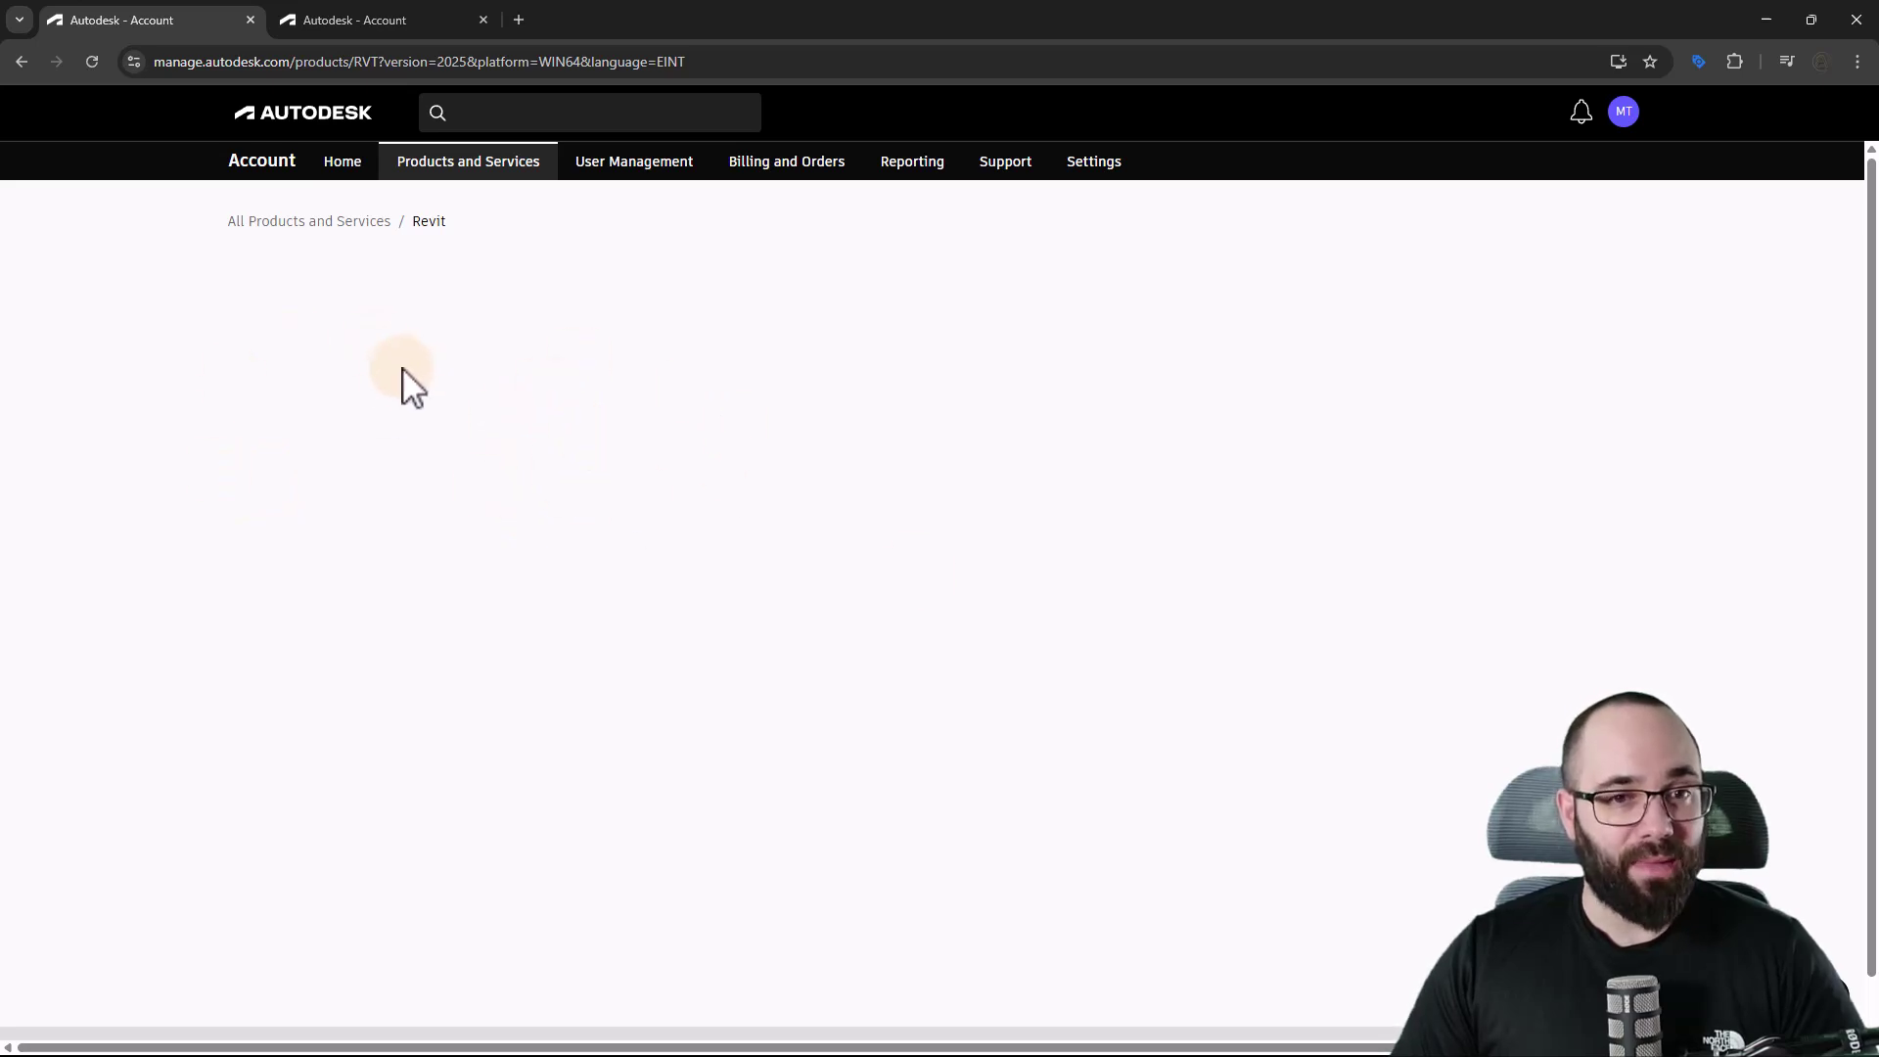
{"action": "left_click", "coordinate": [764, 166]}
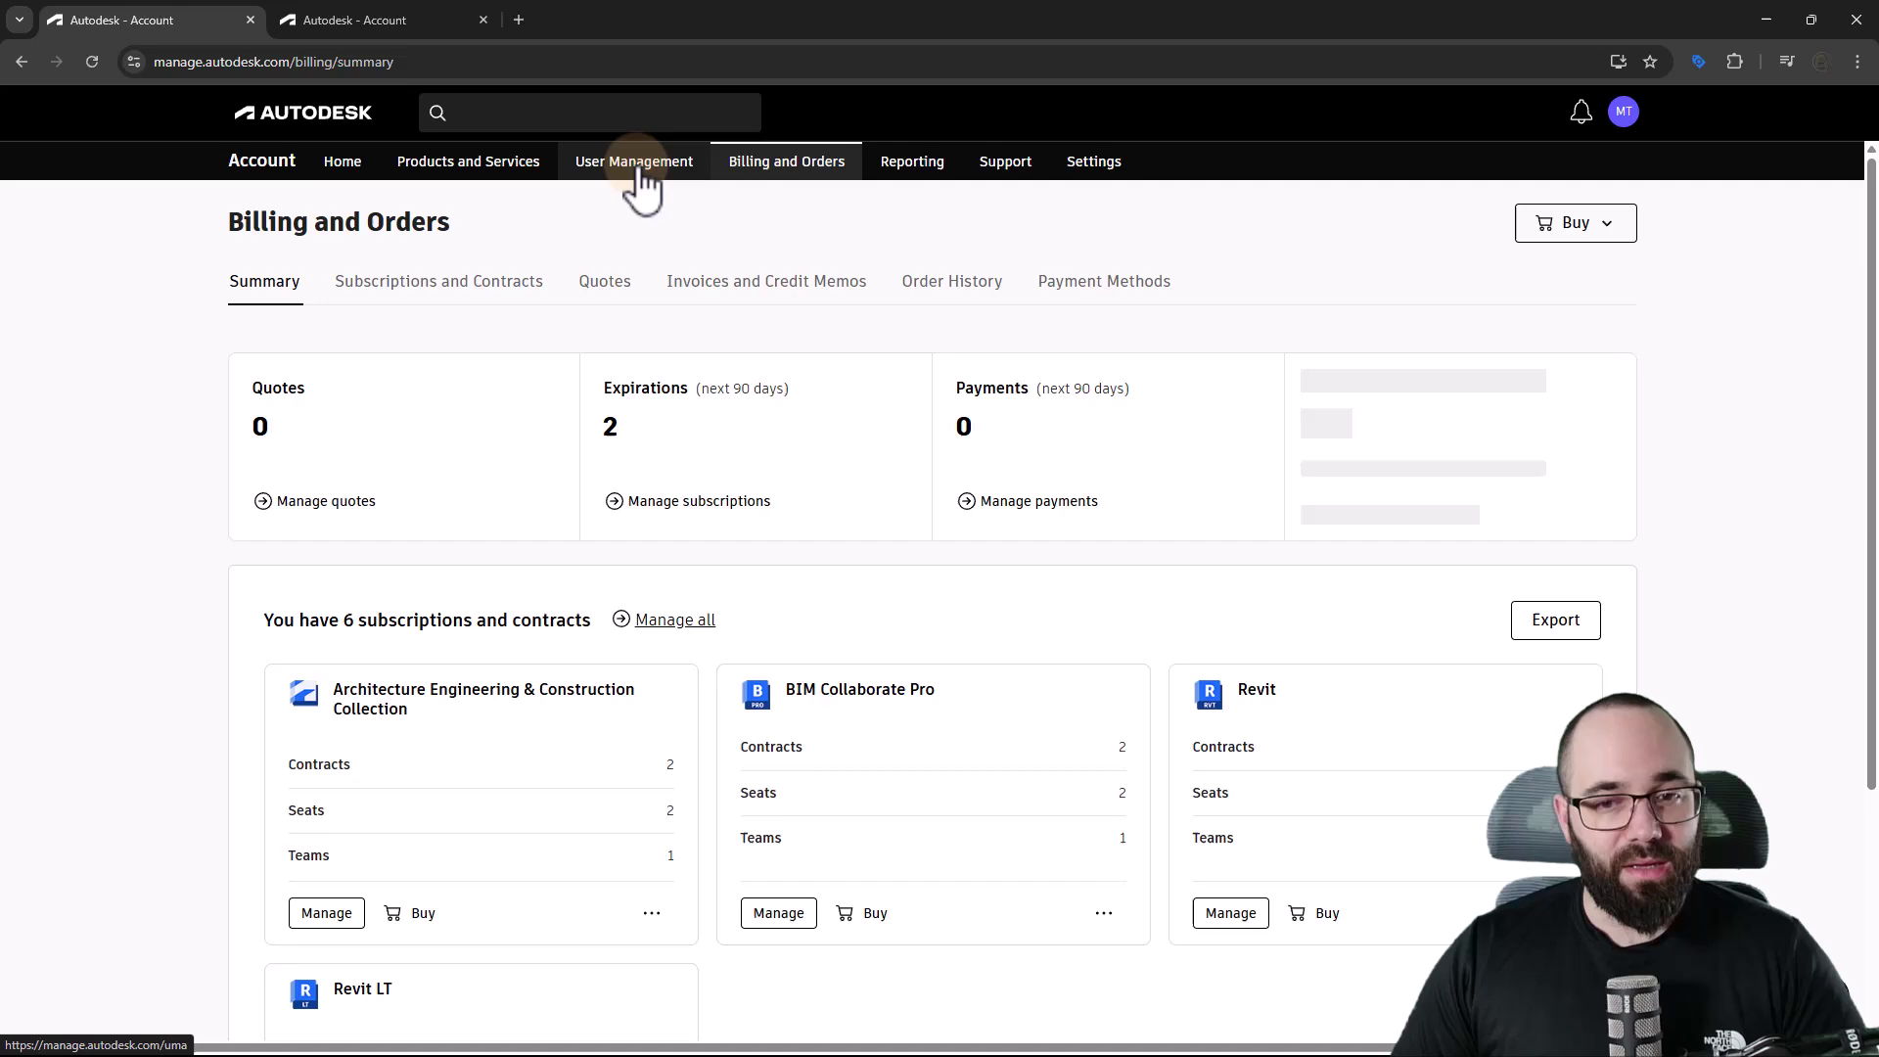
Return to Products and Services, check the Revit versions, and switch to the Revit 2026 tab.
{"action": "left_click", "coordinate": [637, 177]}
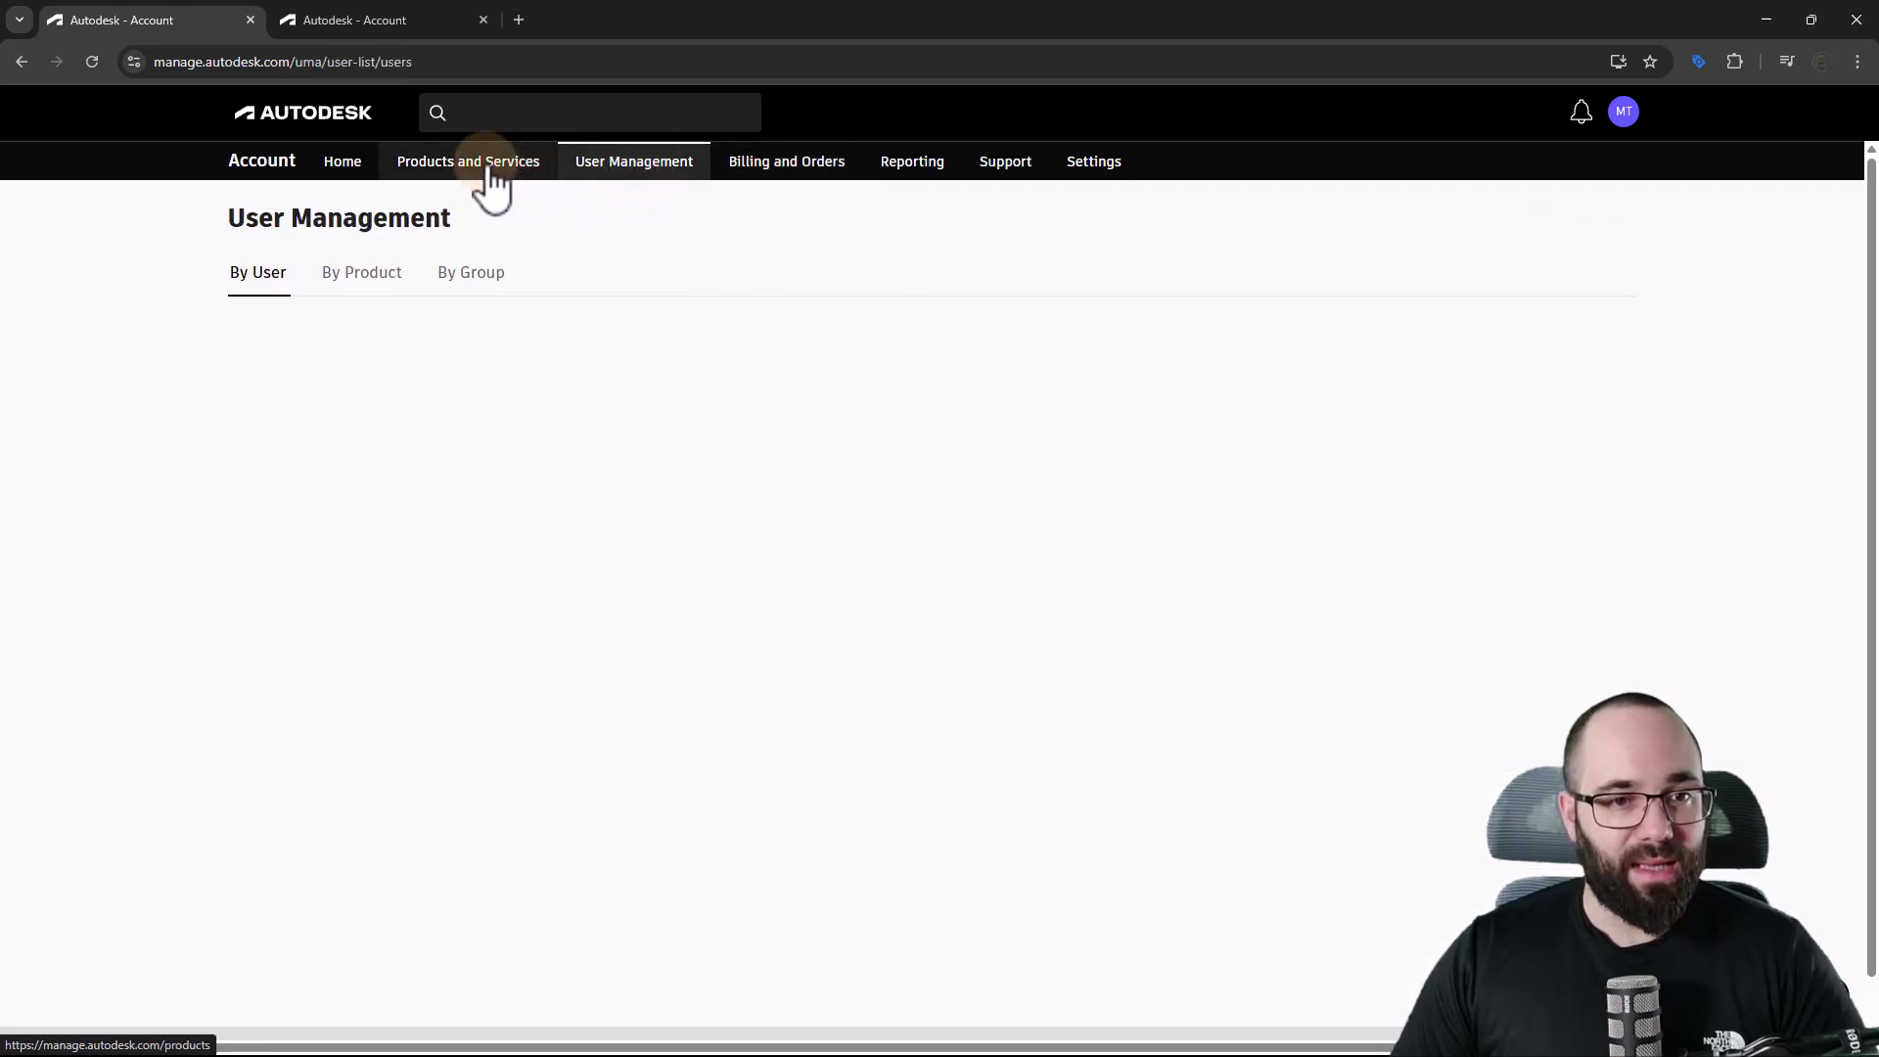
{"action": "left_click", "coordinate": [456, 170]}
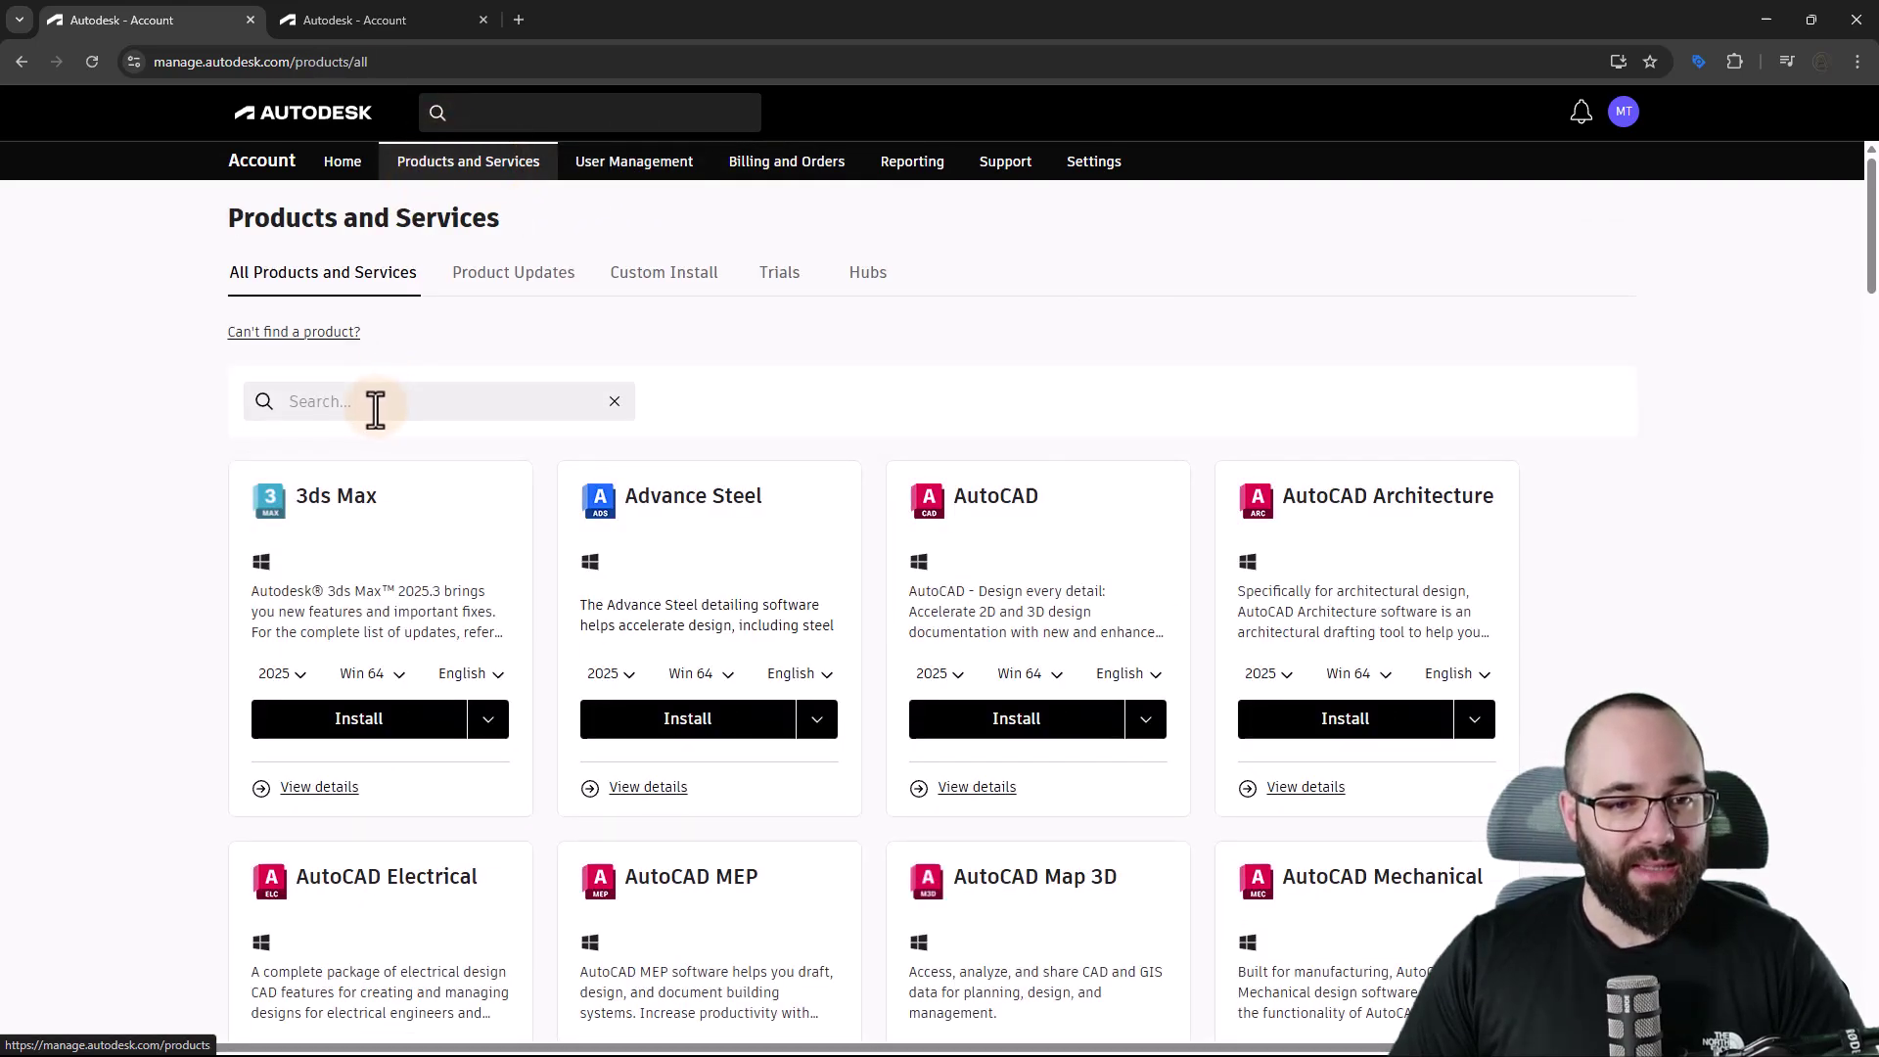
{"action": "scroll", "coordinate": [235, 590], "scroll_direction": "down", "scroll_amount": 20}
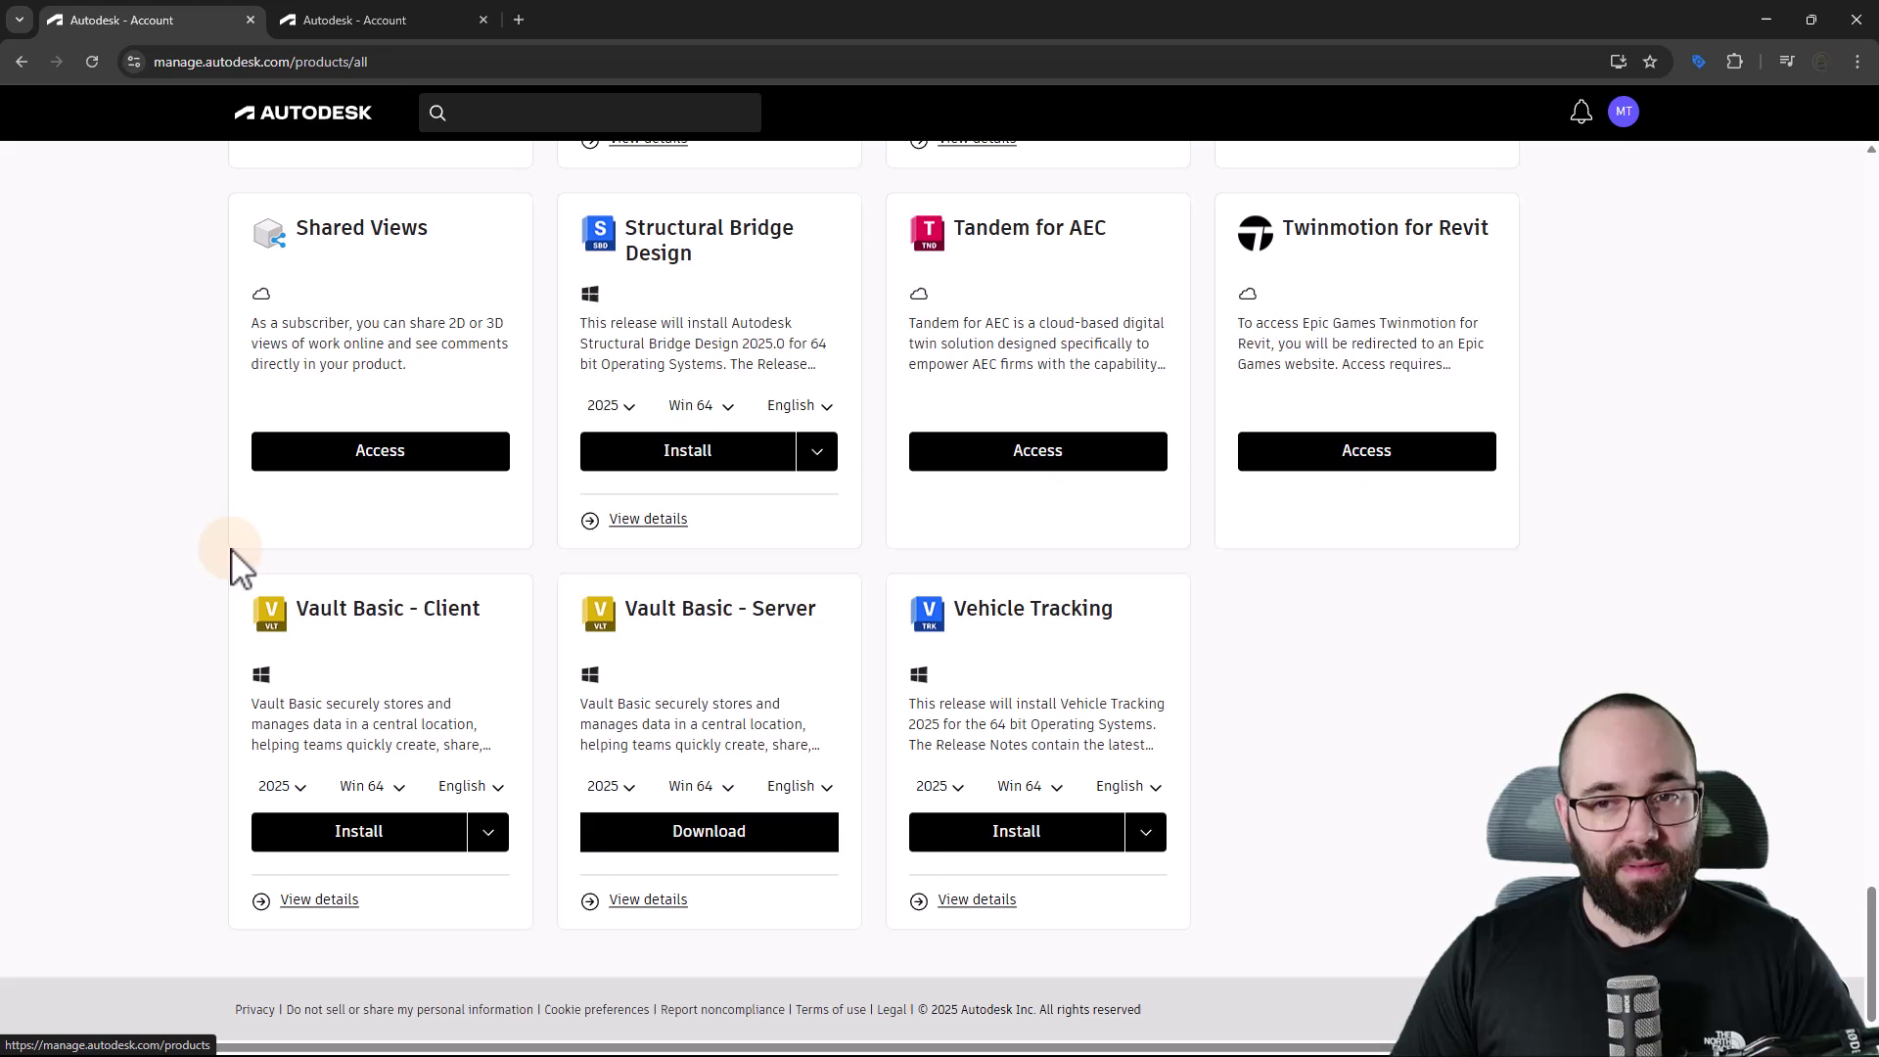
{"action": "scroll", "coordinate": [230, 567], "scroll_direction": "up", "scroll_amount": 3}
{"action": "scroll", "coordinate": [236, 562], "scroll_direction": "up", "scroll_amount": 2}
{"action": "scroll", "coordinate": [234, 561], "scroll_direction": "up", "scroll_amount": 2}
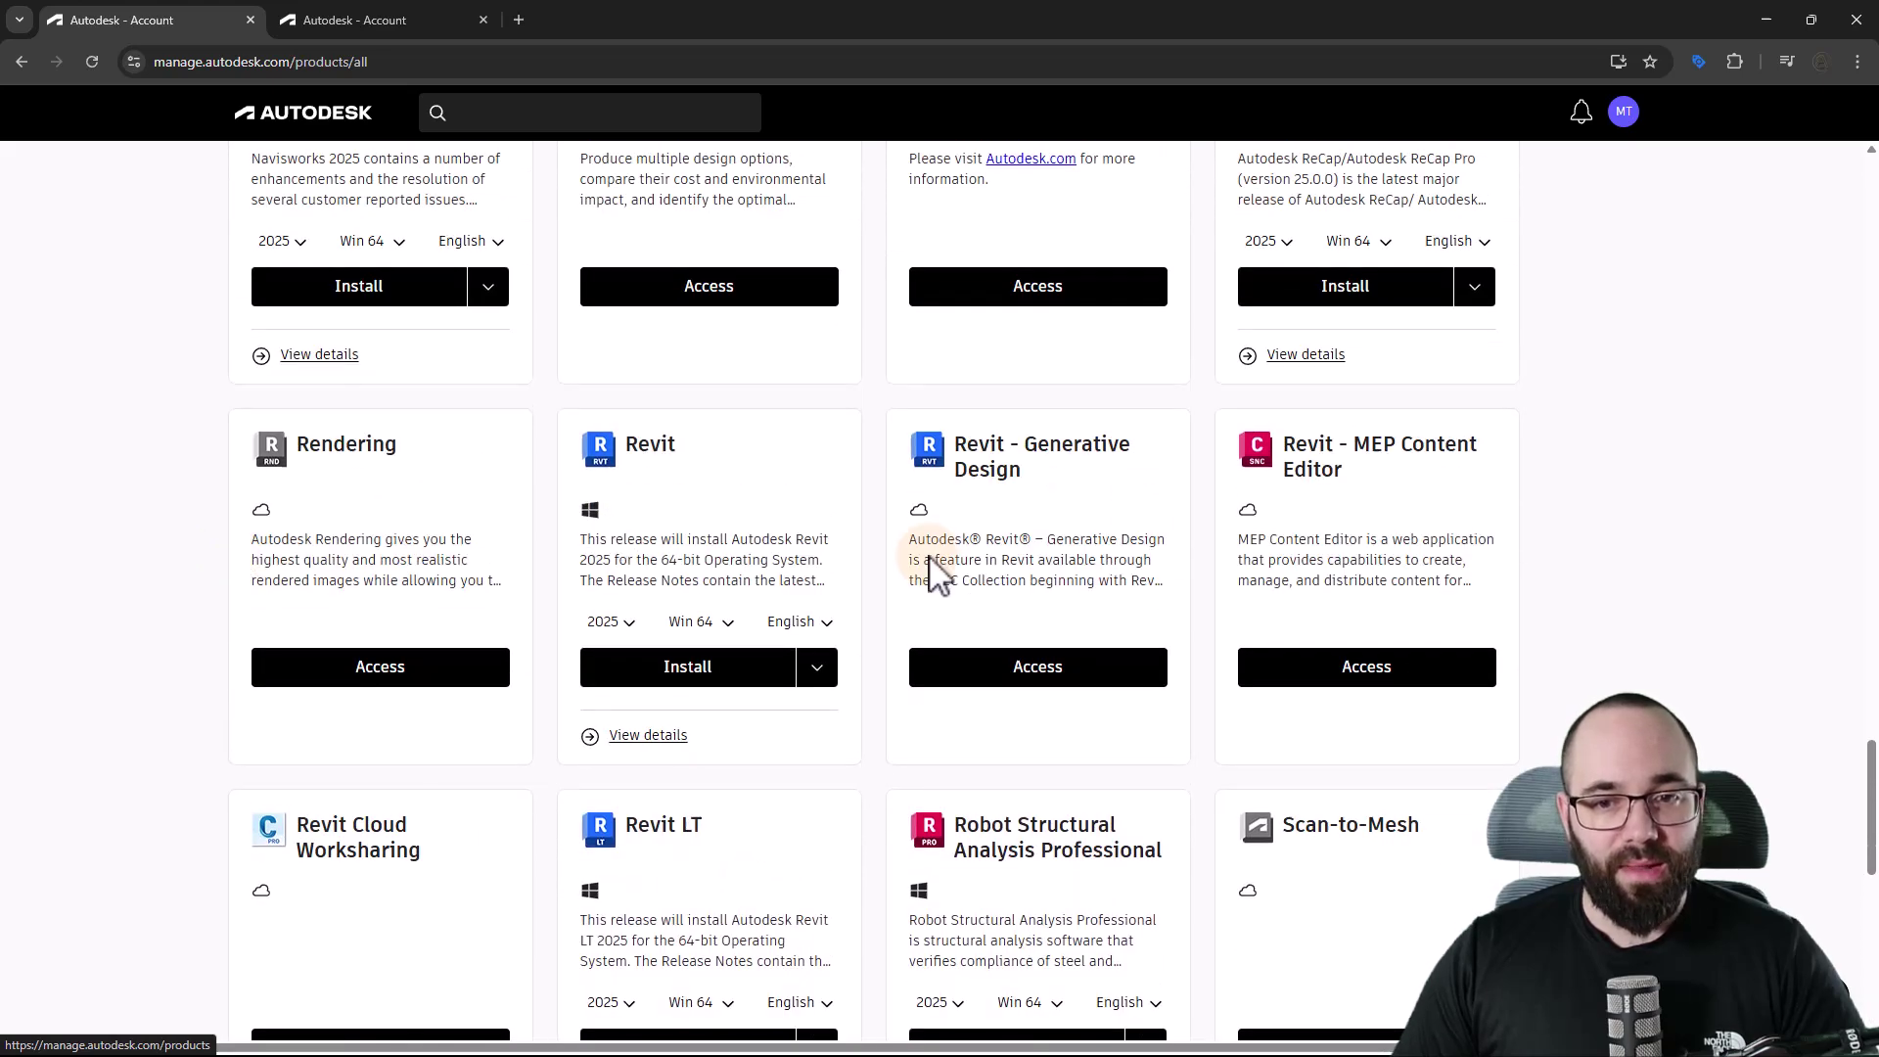
{"action": "scroll", "coordinate": [1028, 543], "scroll_direction": "up", "scroll_amount": 1}
{"action": "left_click", "coordinate": [608, 817]}
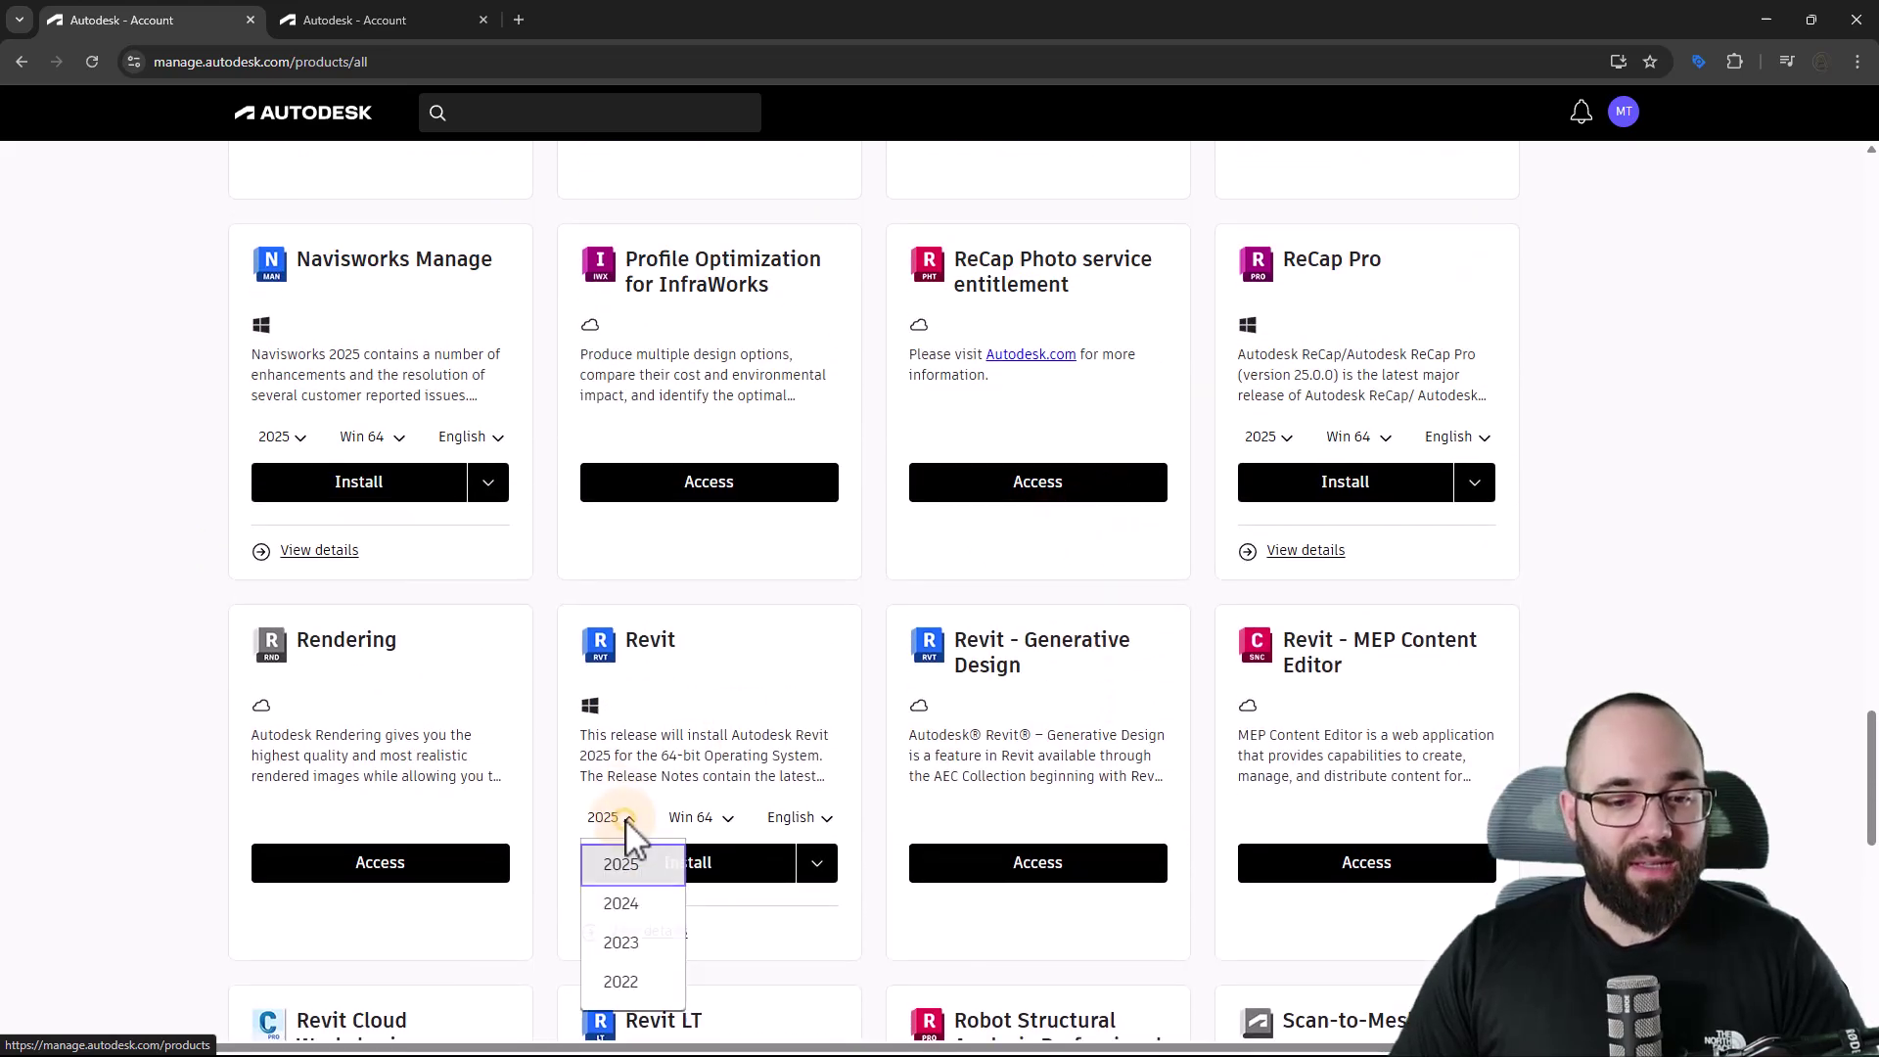
{"action": "left_click", "coordinate": [661, 716]}
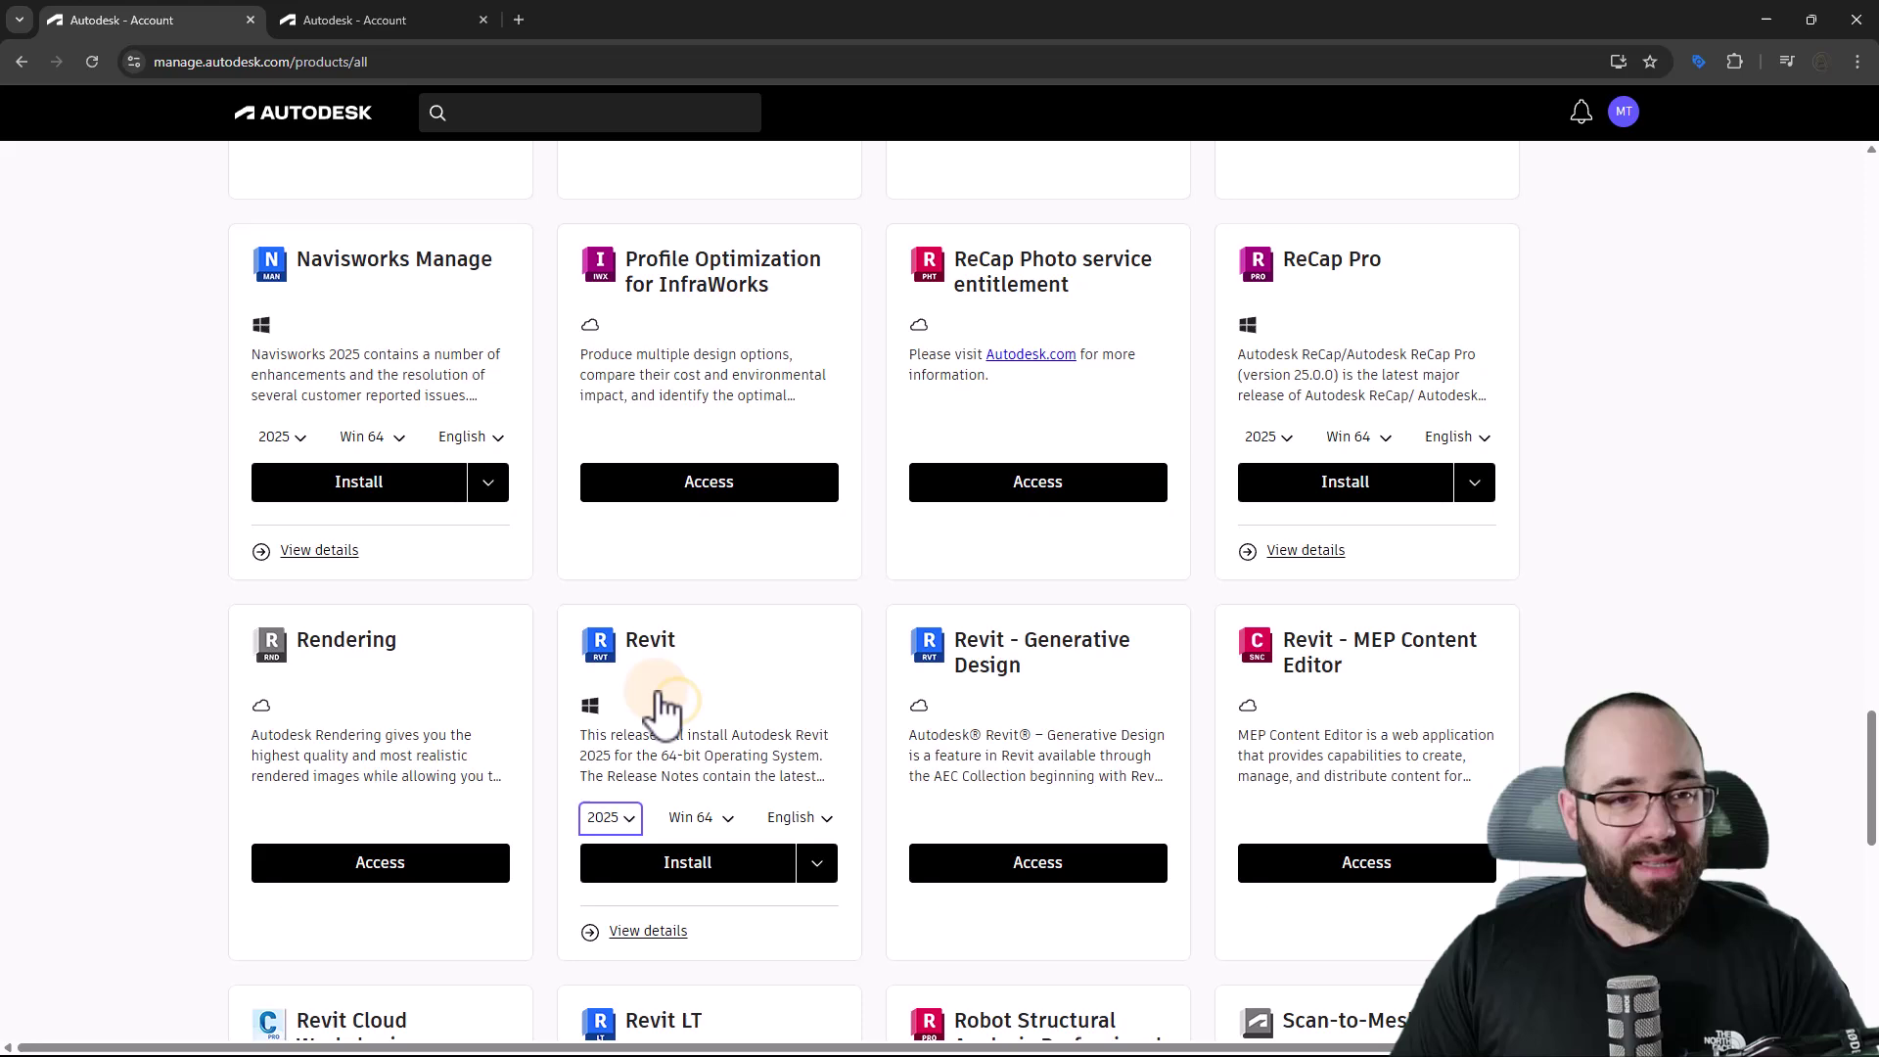
{"action": "left_click", "coordinate": [366, 30]}
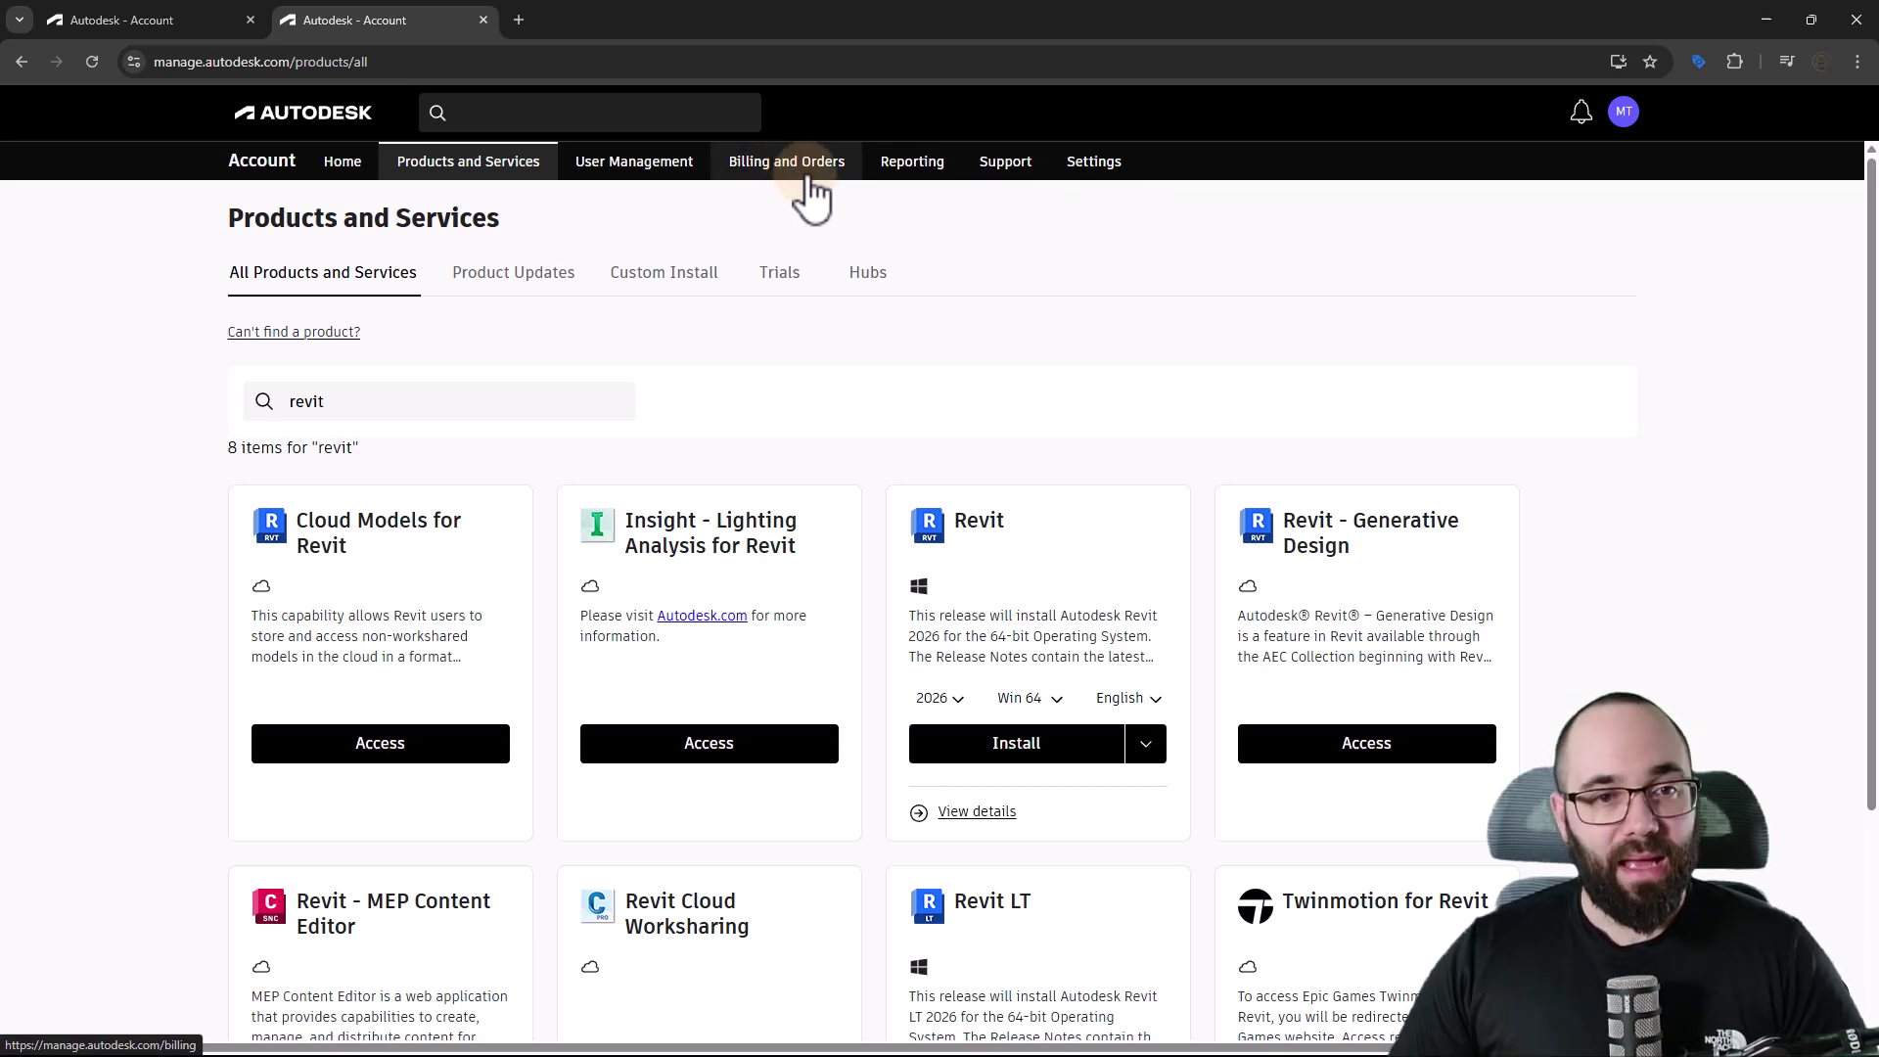
Keep Revit 2026 and Win 64 selected on the Revit card.
{"action": "left_click", "coordinate": [424, 173]}
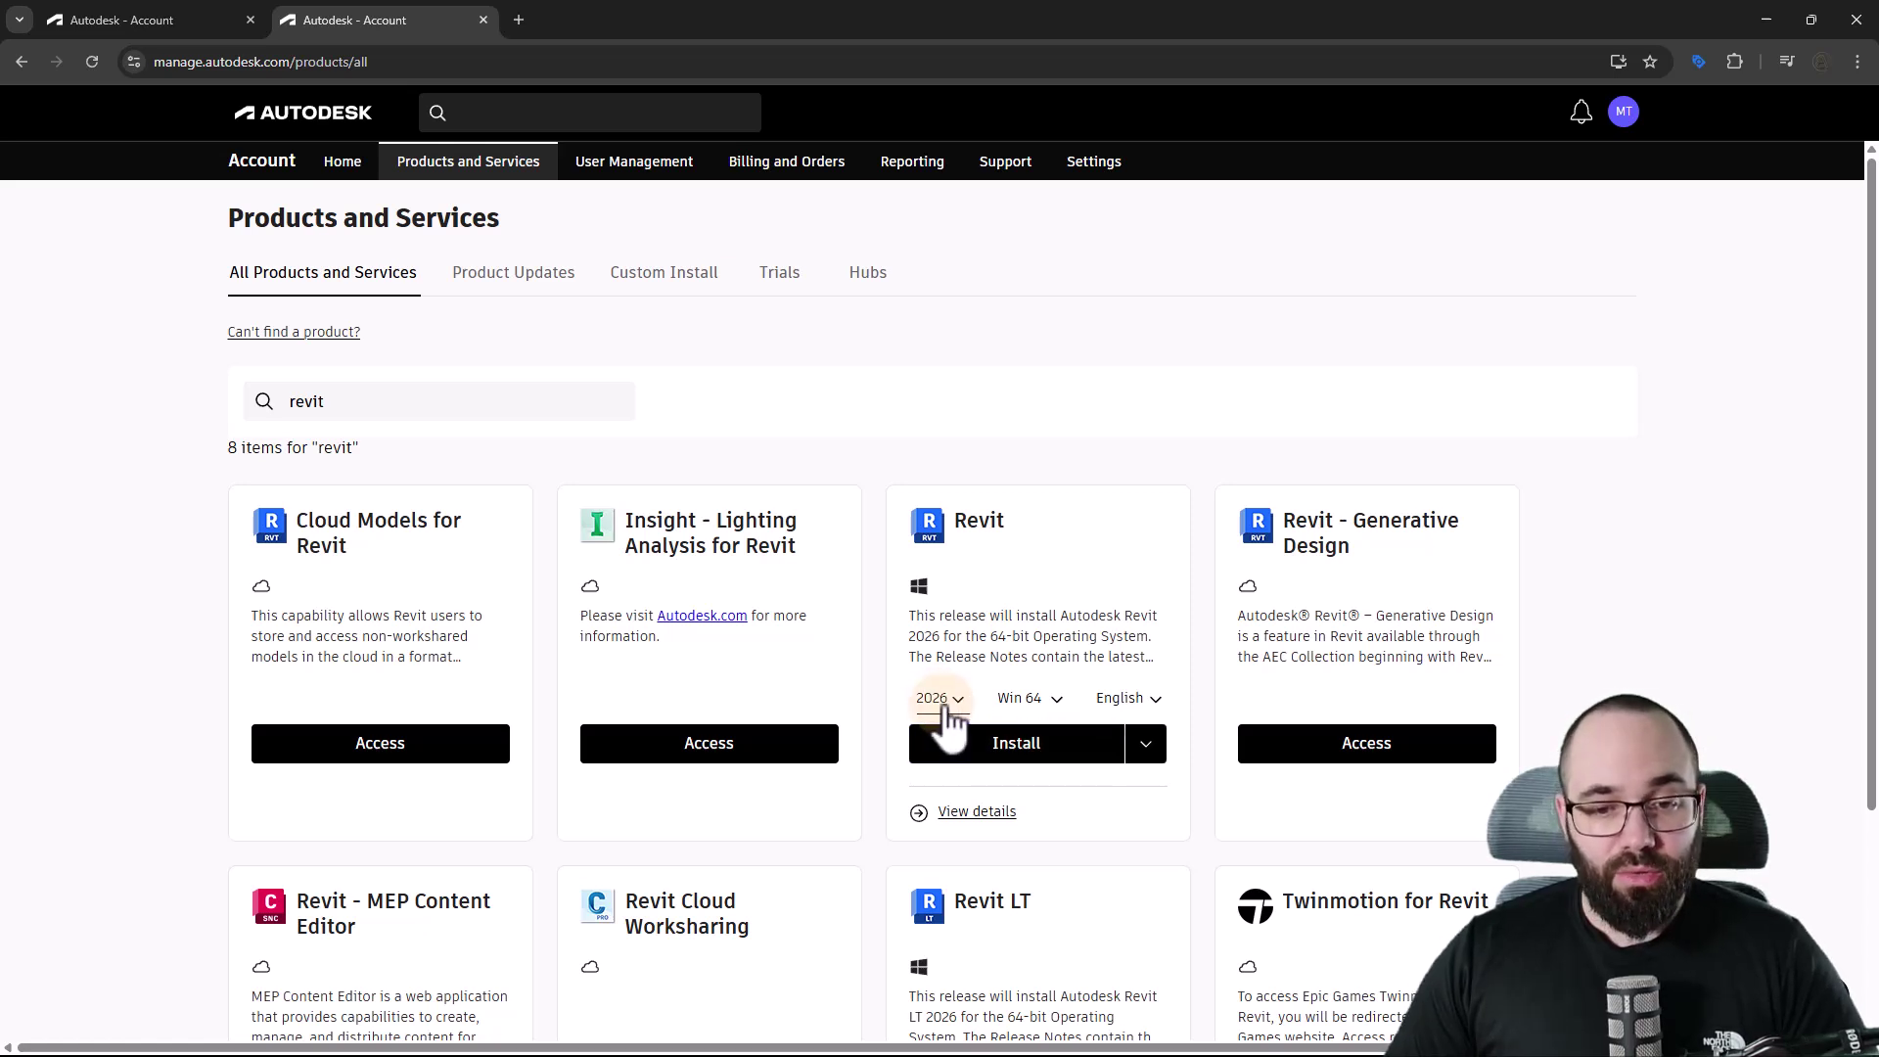
{"action": "left_click", "coordinate": [954, 701]}
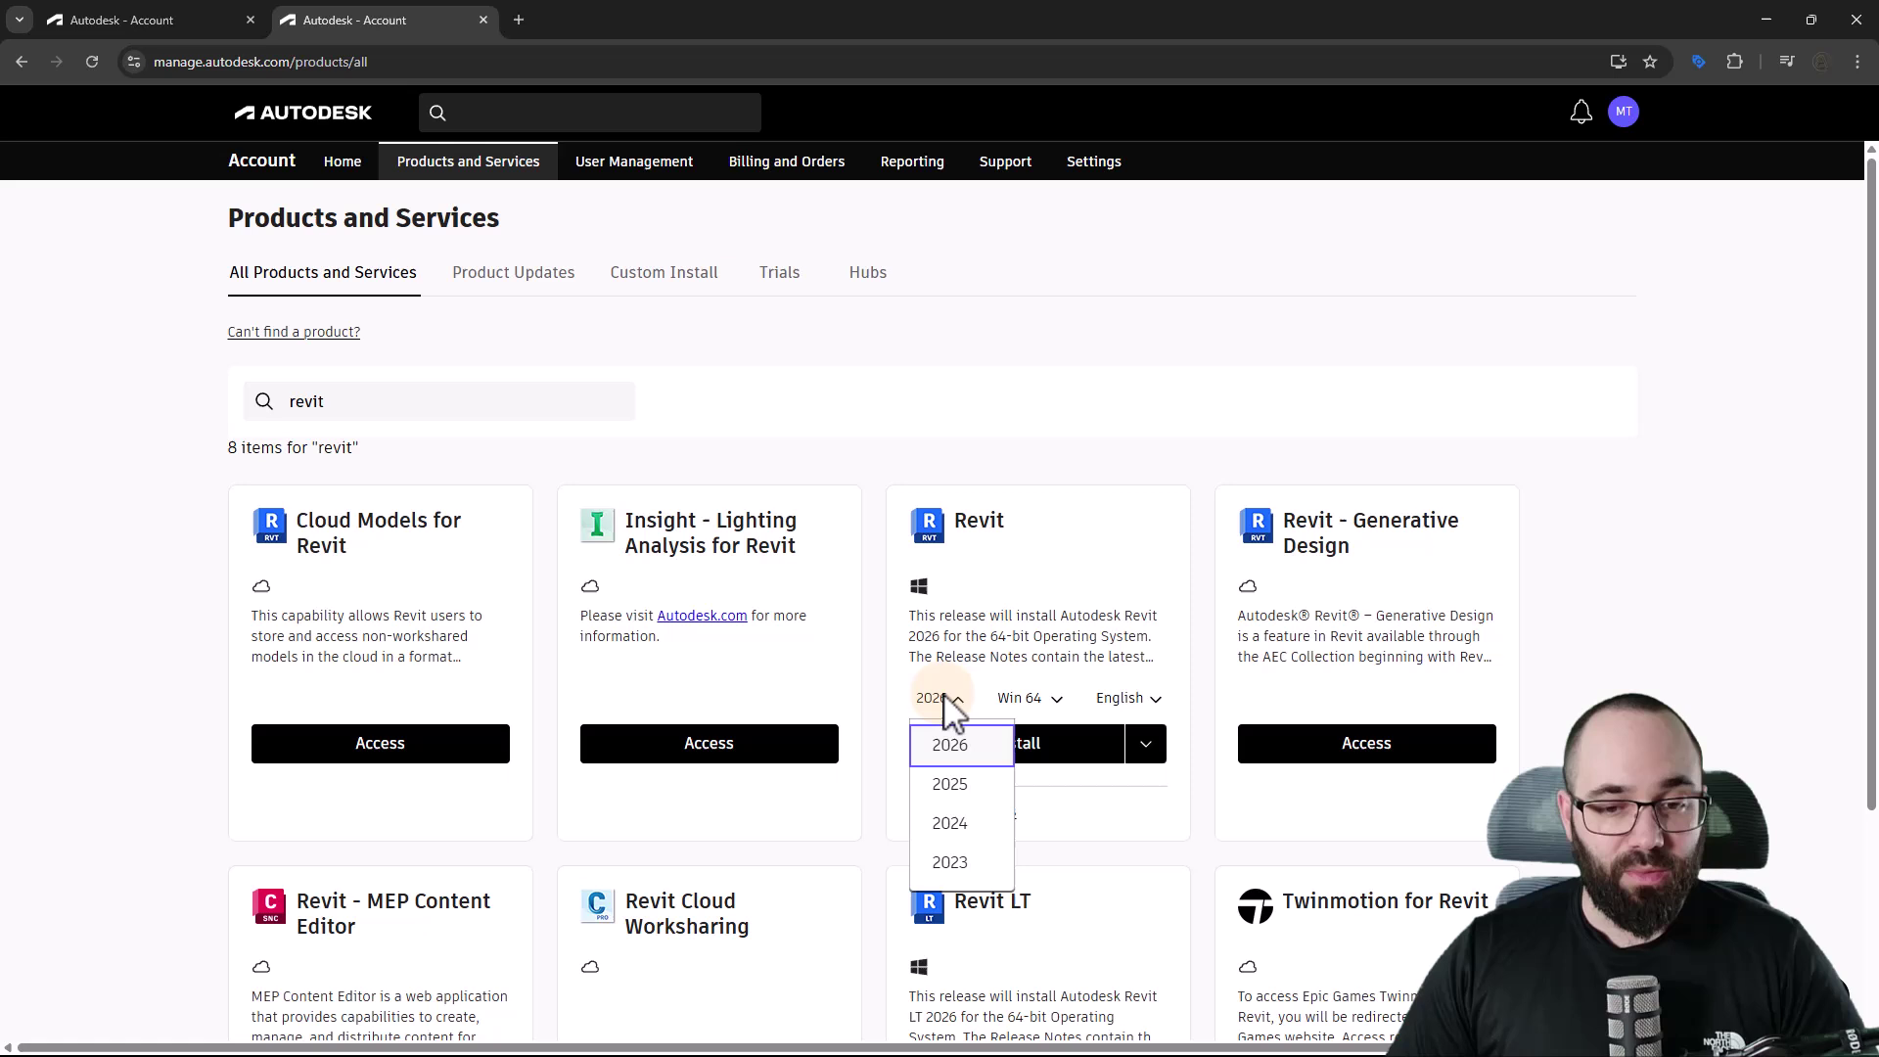
{"action": "left_click", "coordinate": [949, 705]}
{"action": "left_click", "coordinate": [1045, 713]}
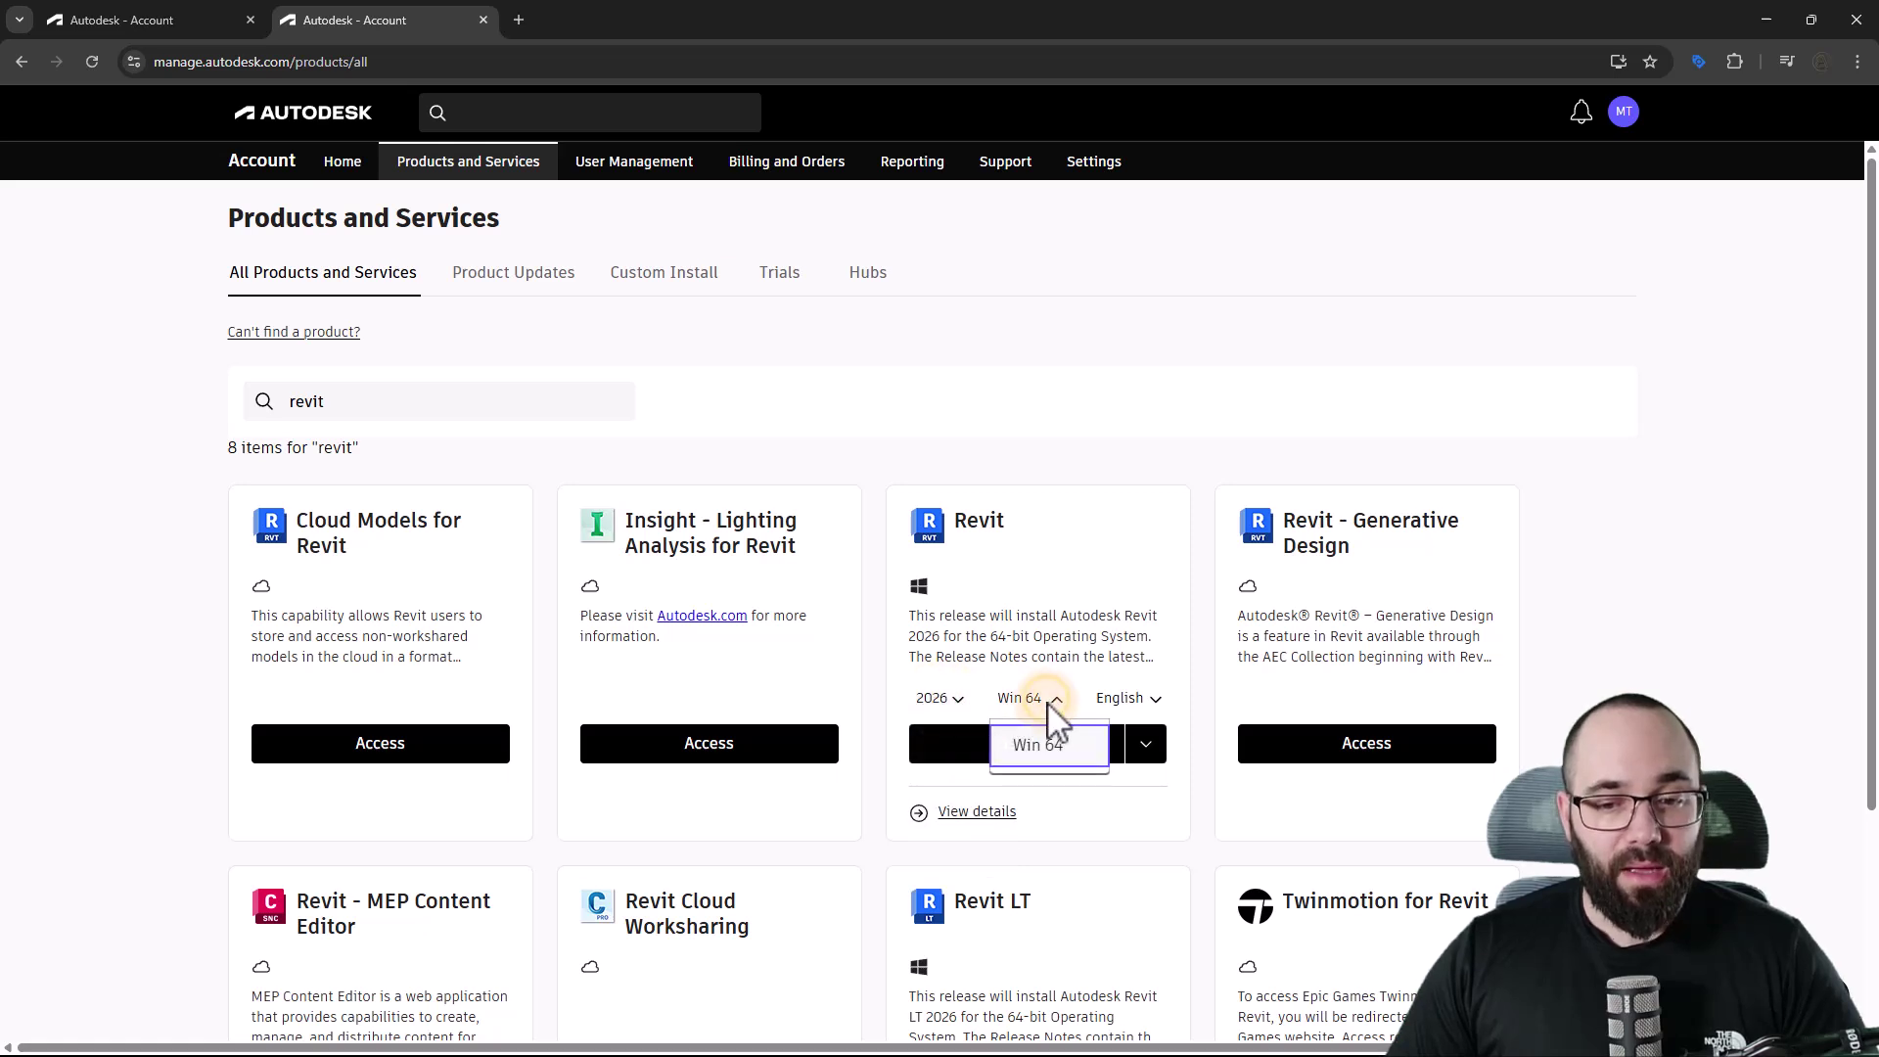
{"action": "left_click", "coordinate": [1039, 716]}
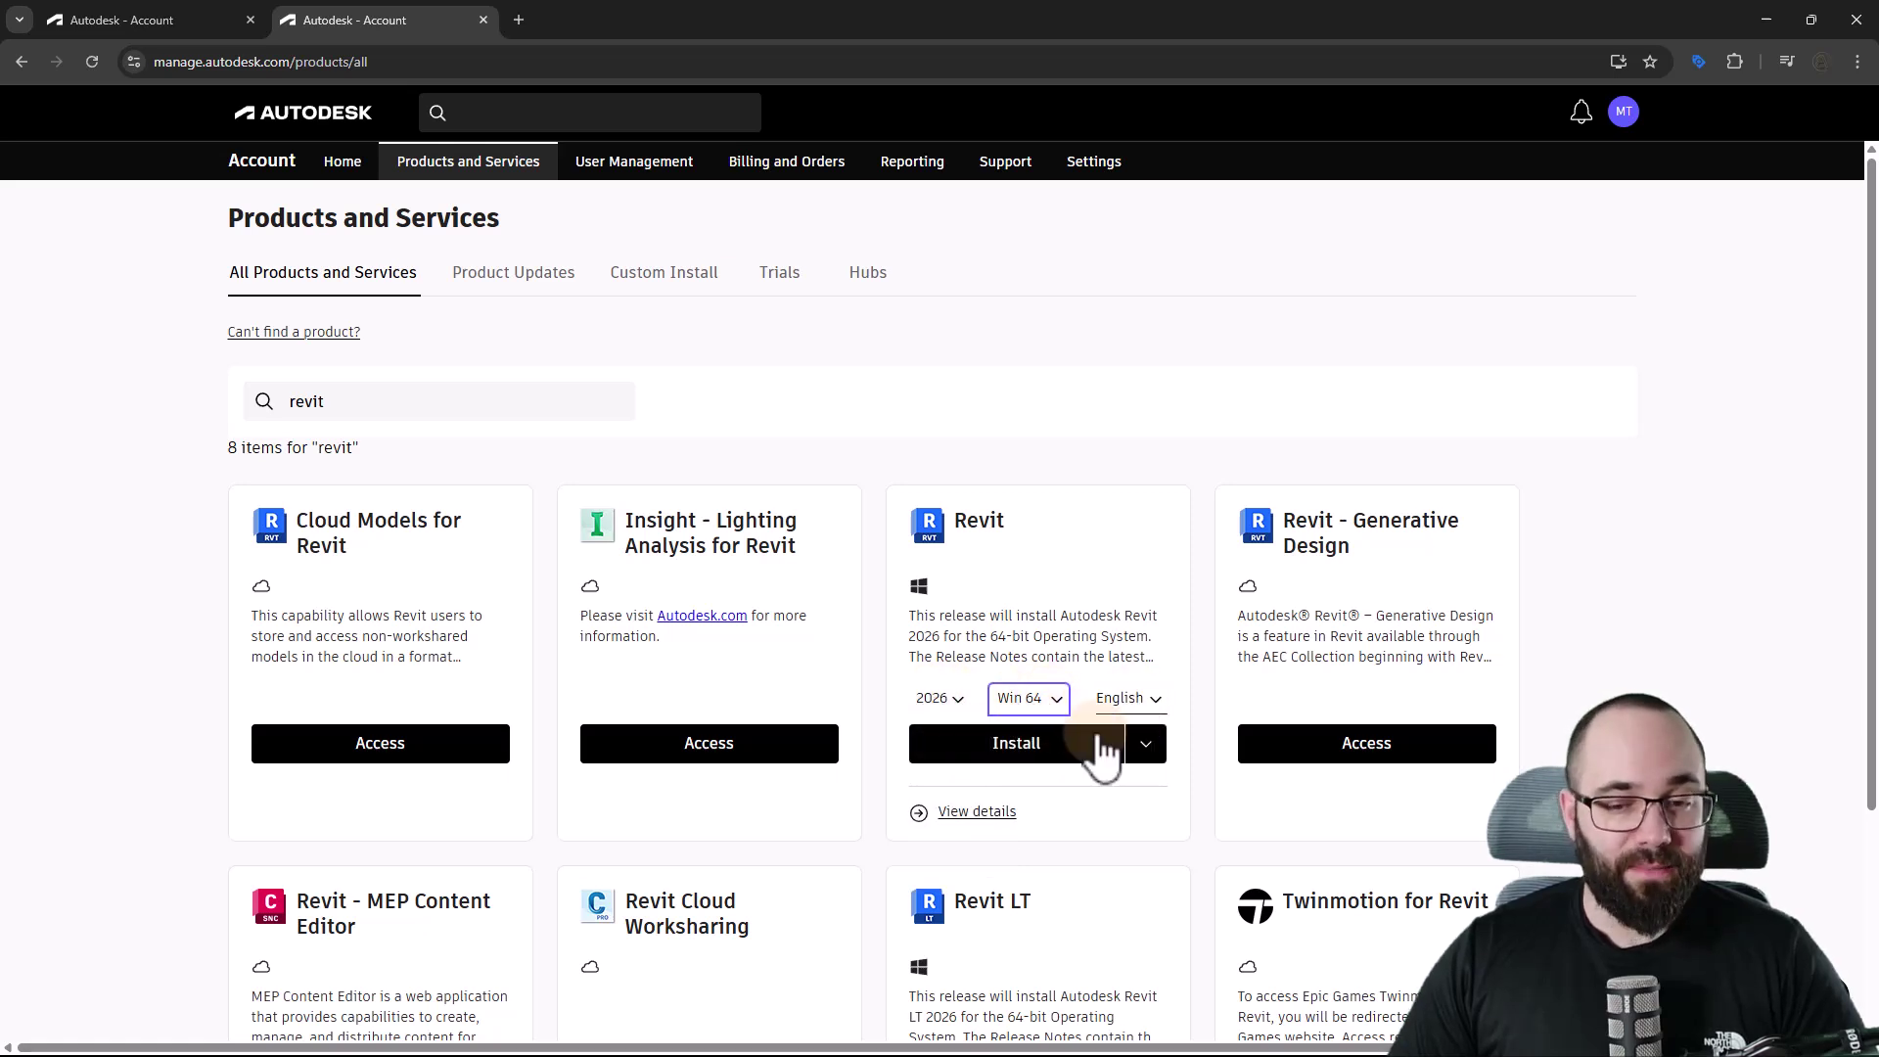
Install Revit 2026, accept the terms, and show the downloaded web installer.
{"action": "left_click", "coordinate": [1016, 764]}
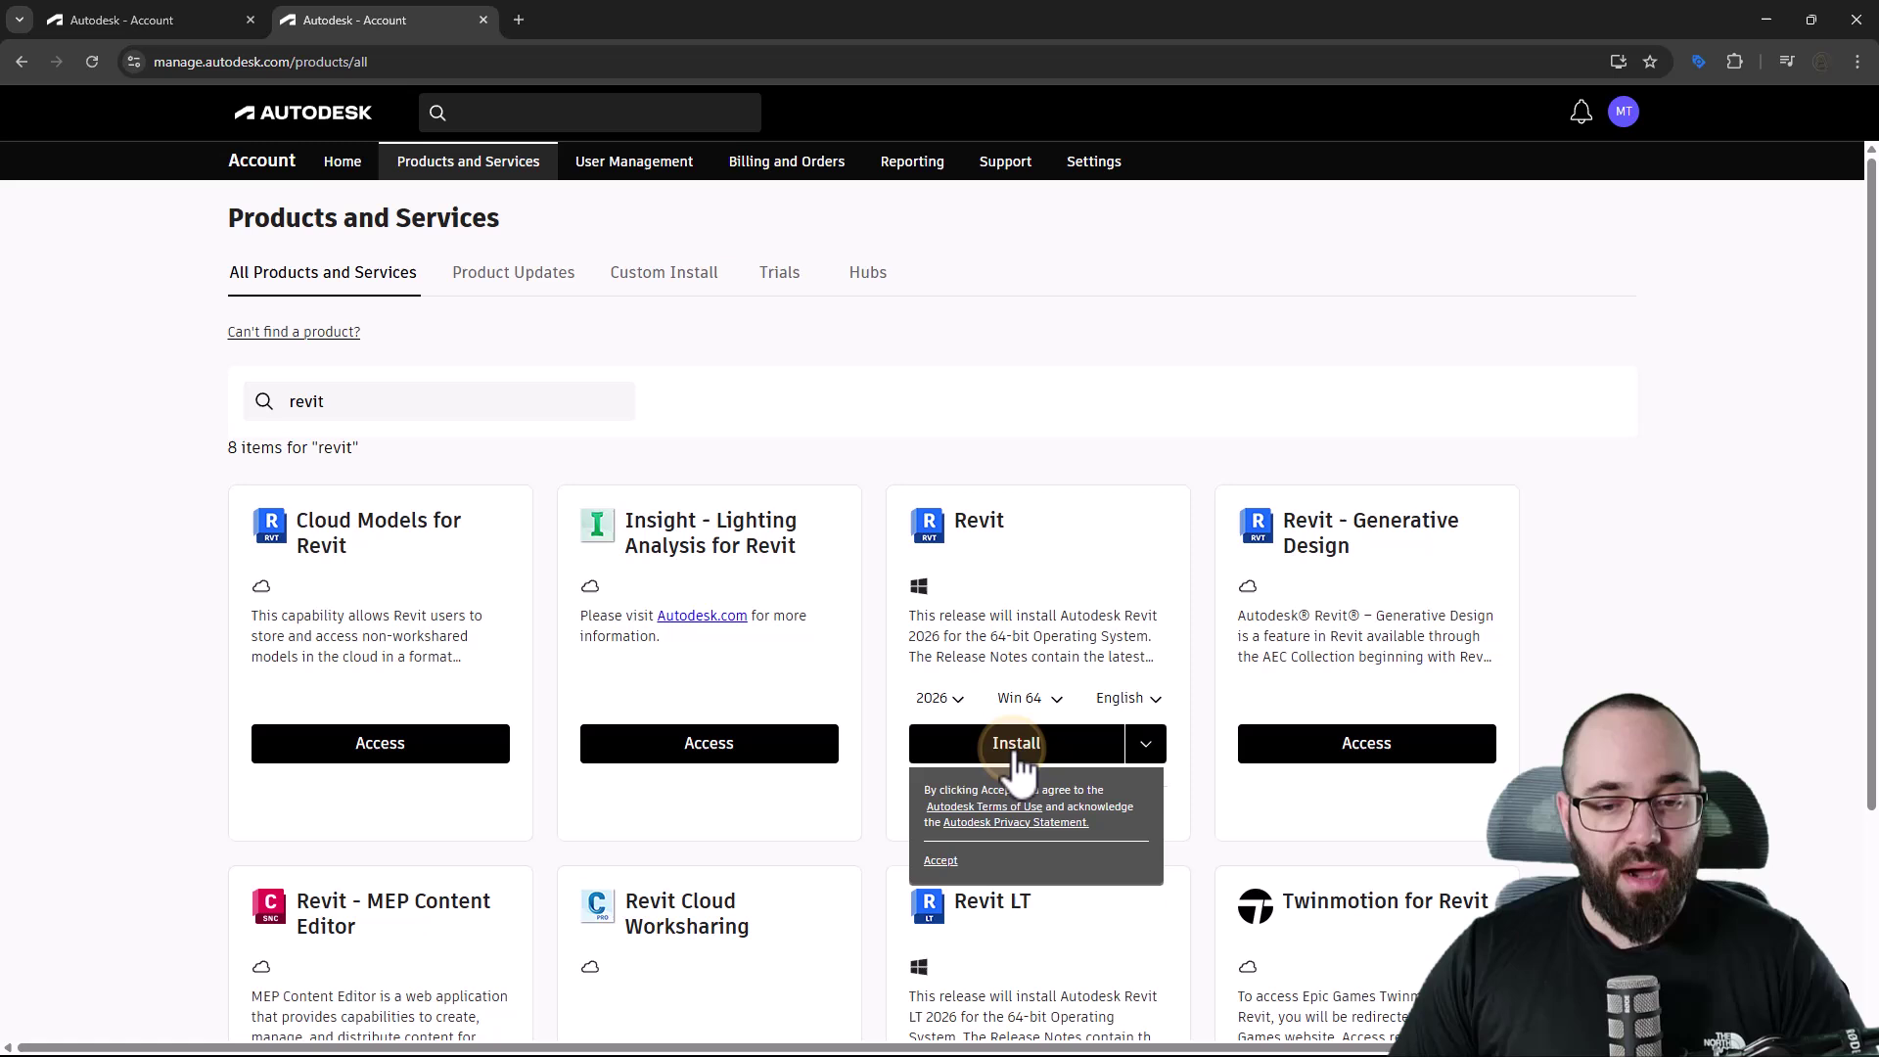
{"action": "left_click", "coordinate": [945, 865]}
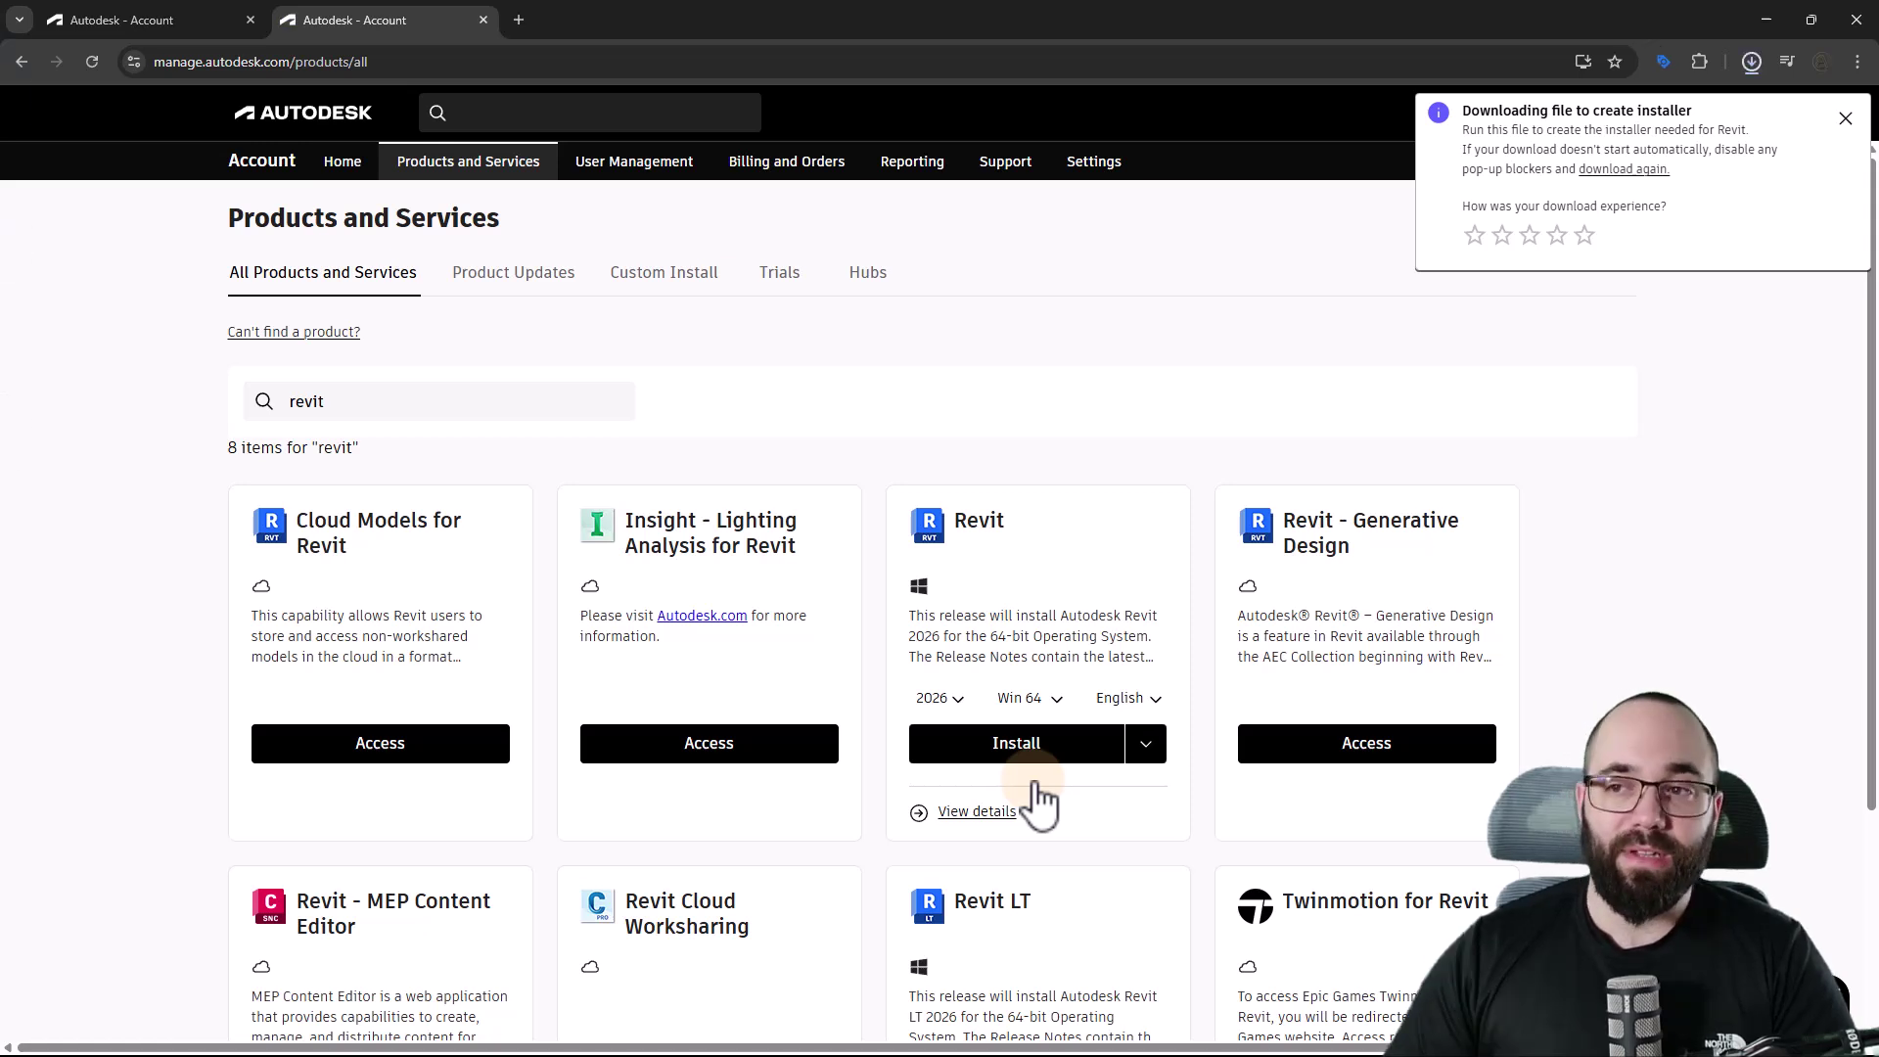
{"action": "left_click", "coordinate": [1751, 61]}
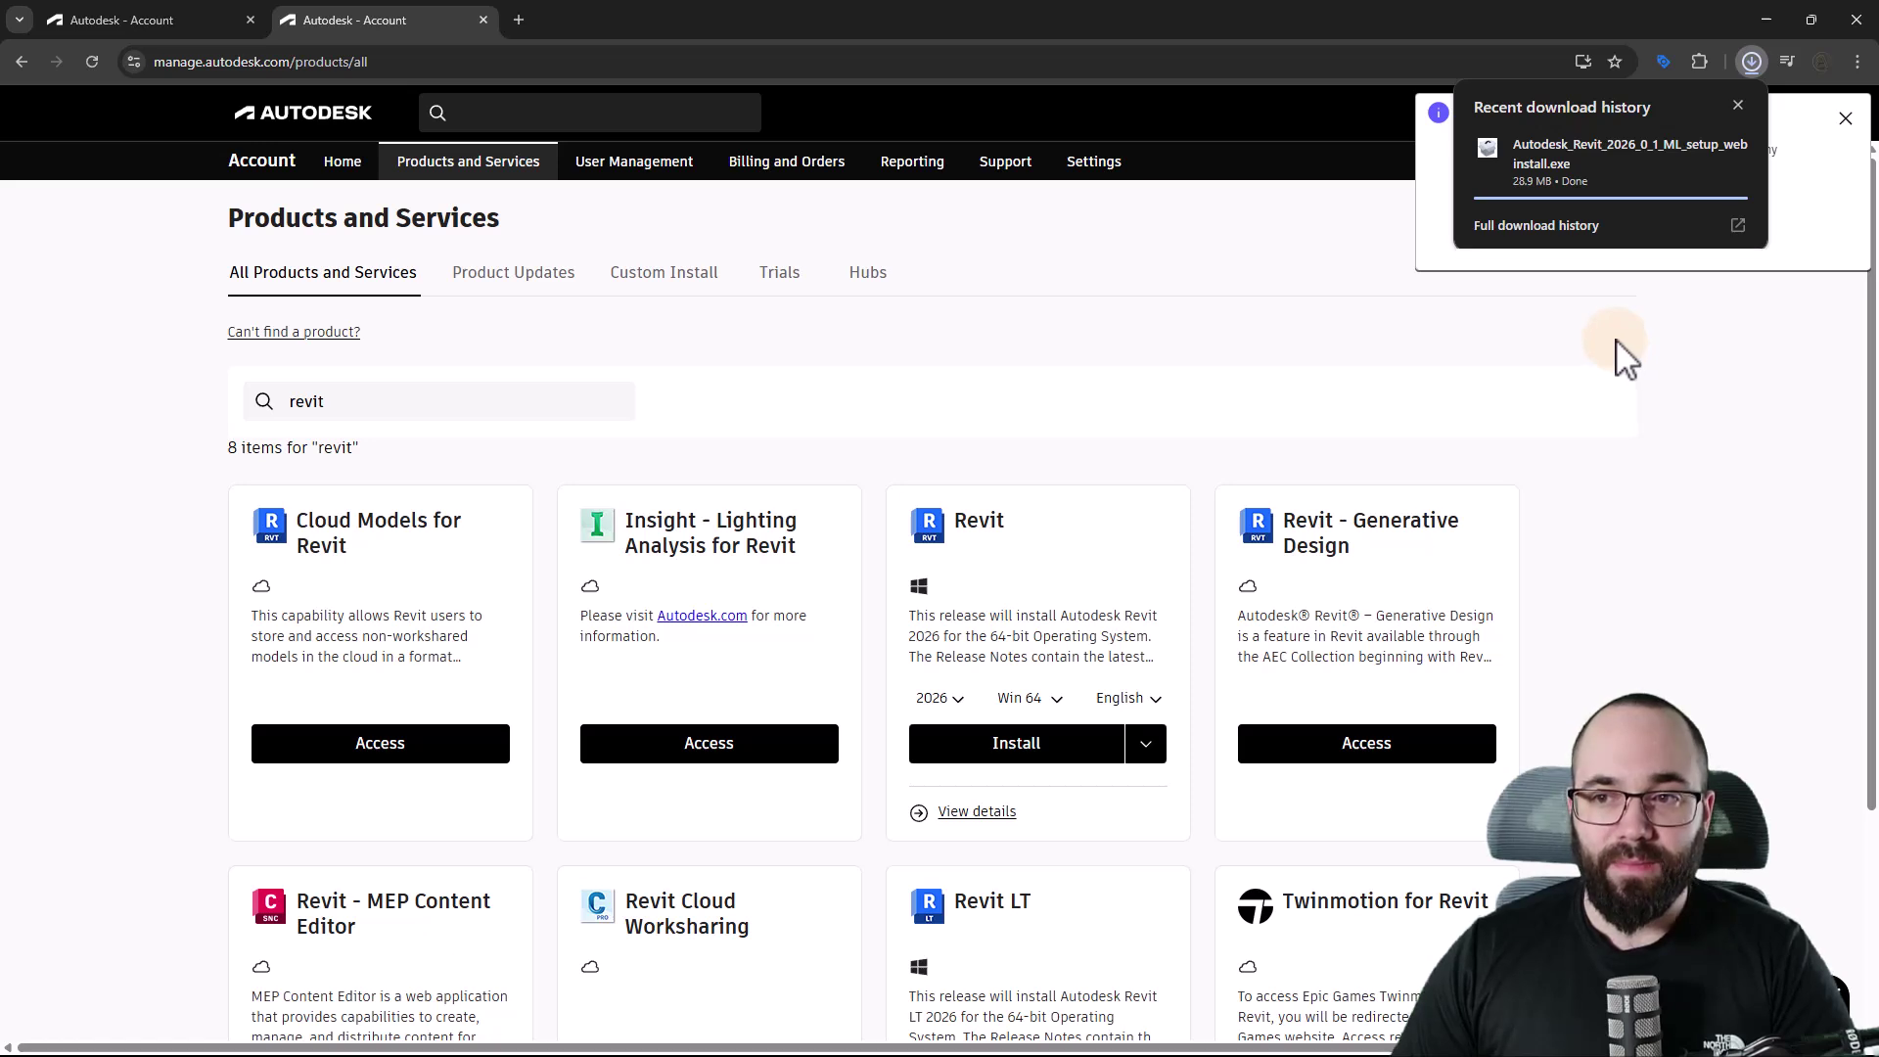
Run the installer and install Revit 2026 with its update to the default paths.
{"action": "left_click", "coordinate": [1552, 152]}
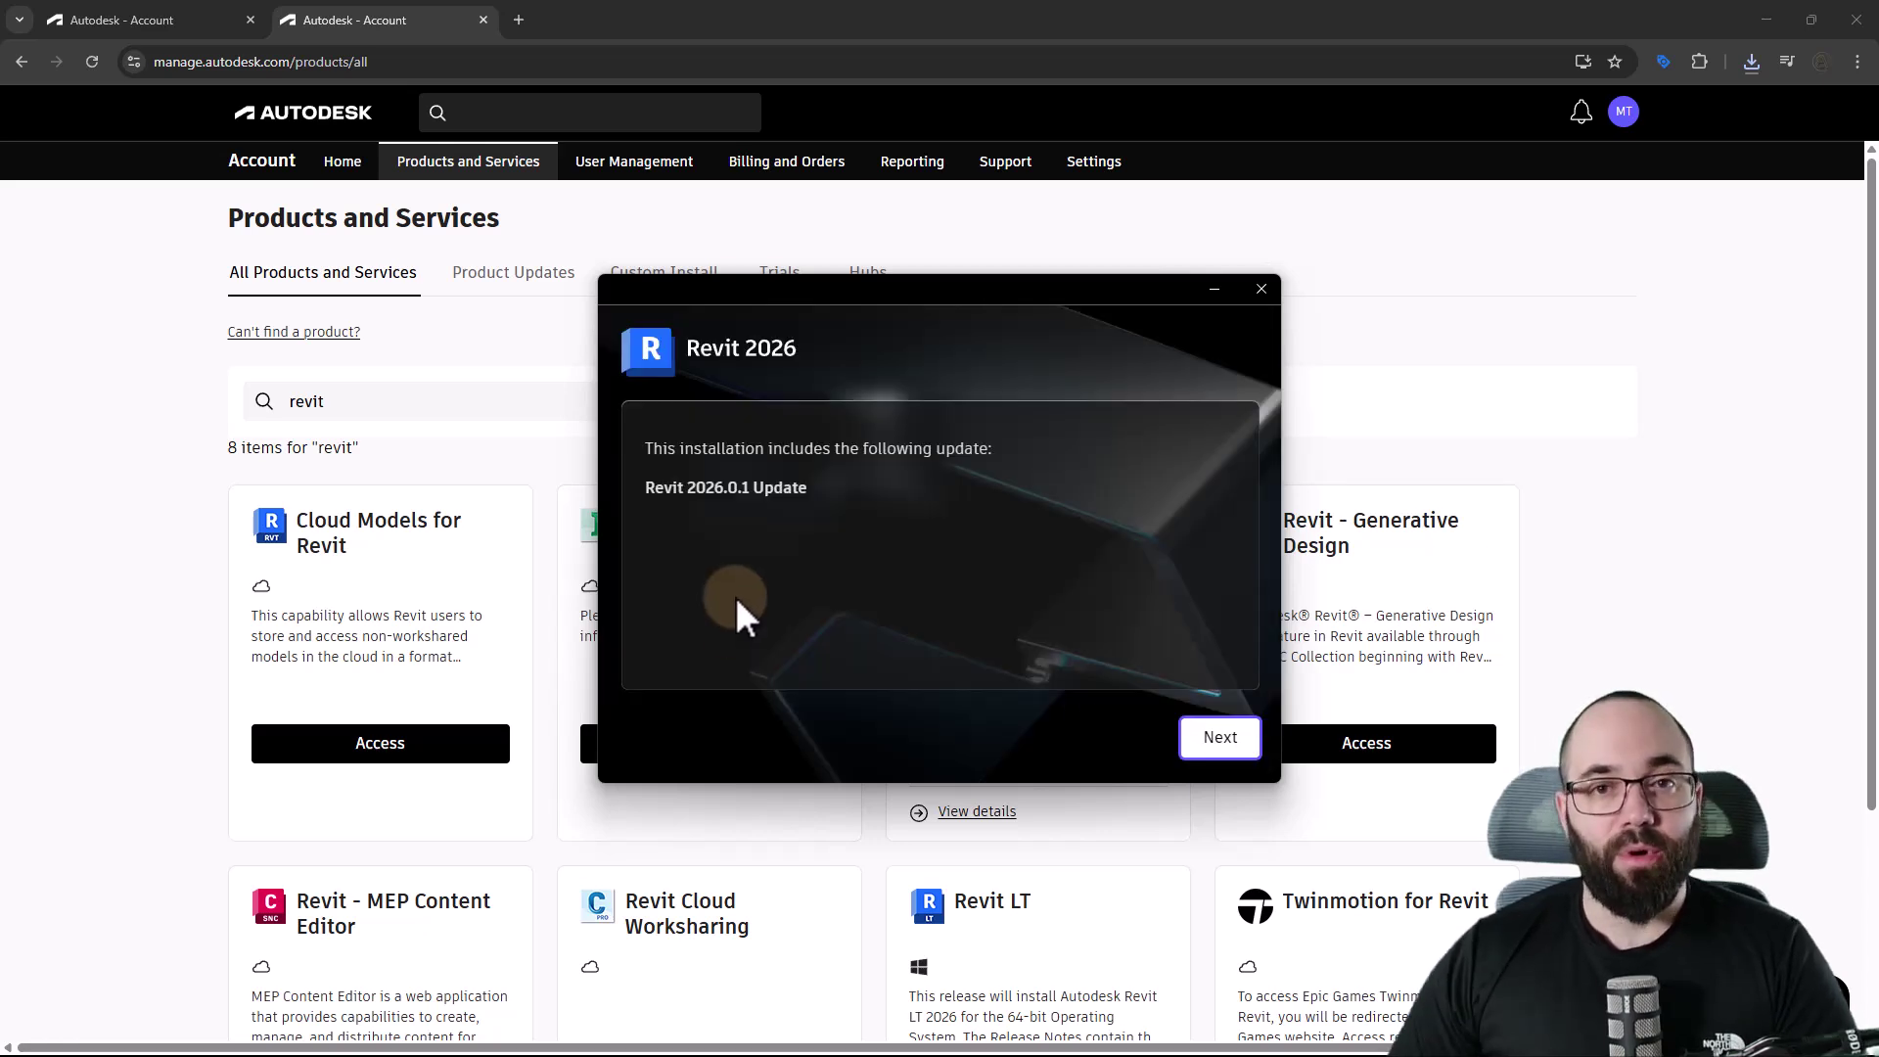
{"action": "left_click", "coordinate": [1221, 743]}
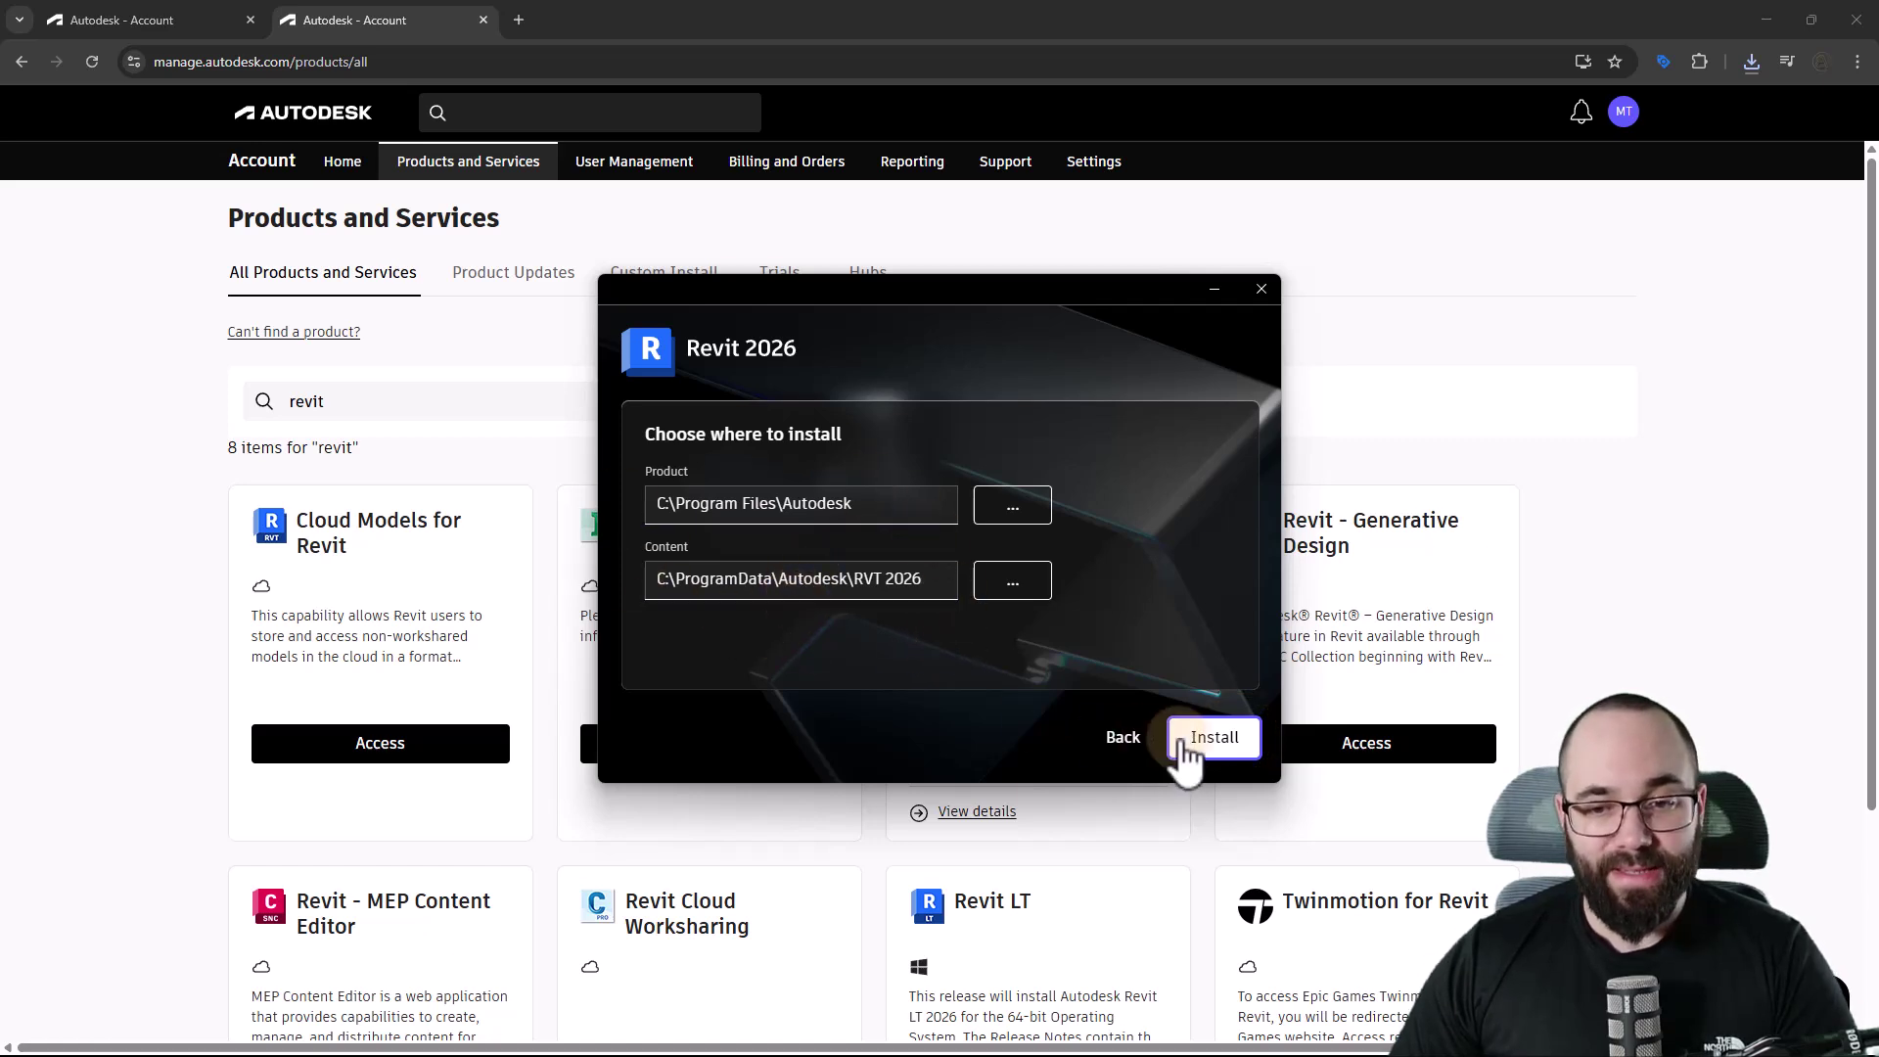
{"action": "left_click", "coordinate": [1214, 745]}
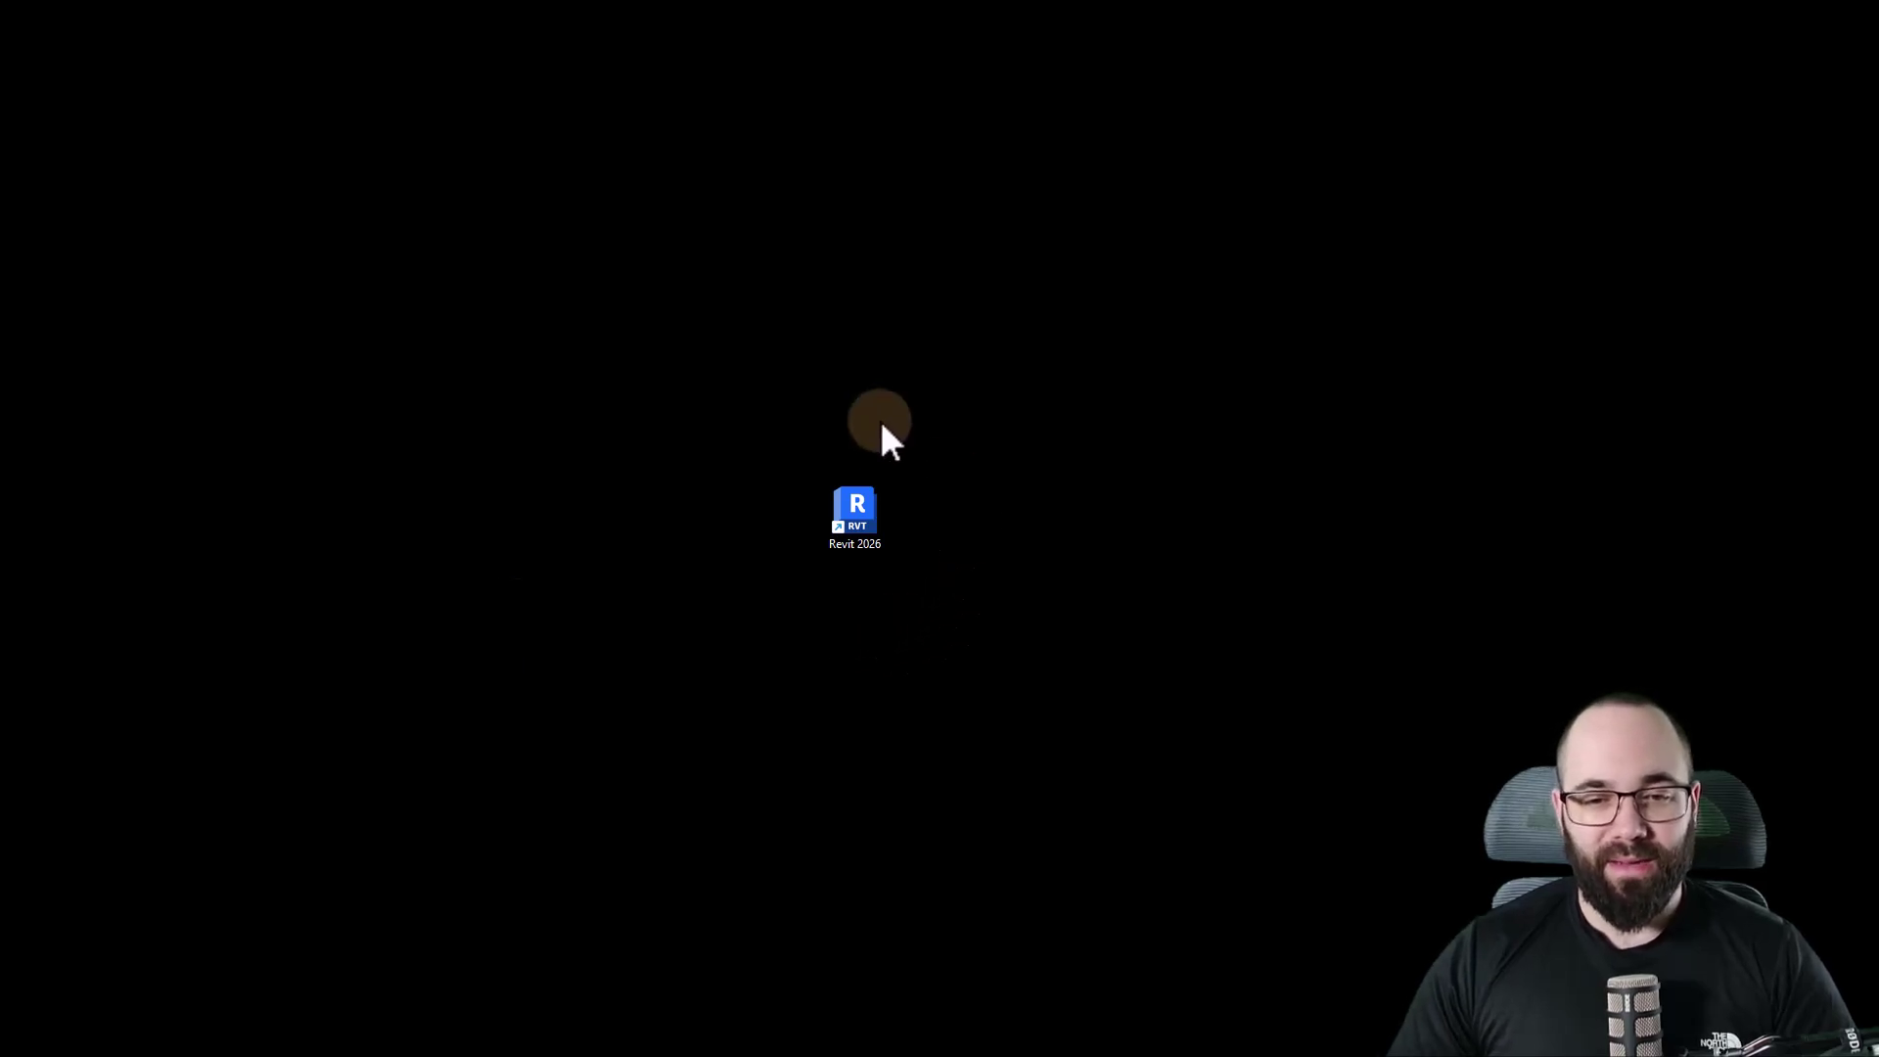
Launch Revit 2026, maximize Home, and open the Snowdon Towers sample project from Recent.
{"action": "double_click", "coordinate": [841, 551]}
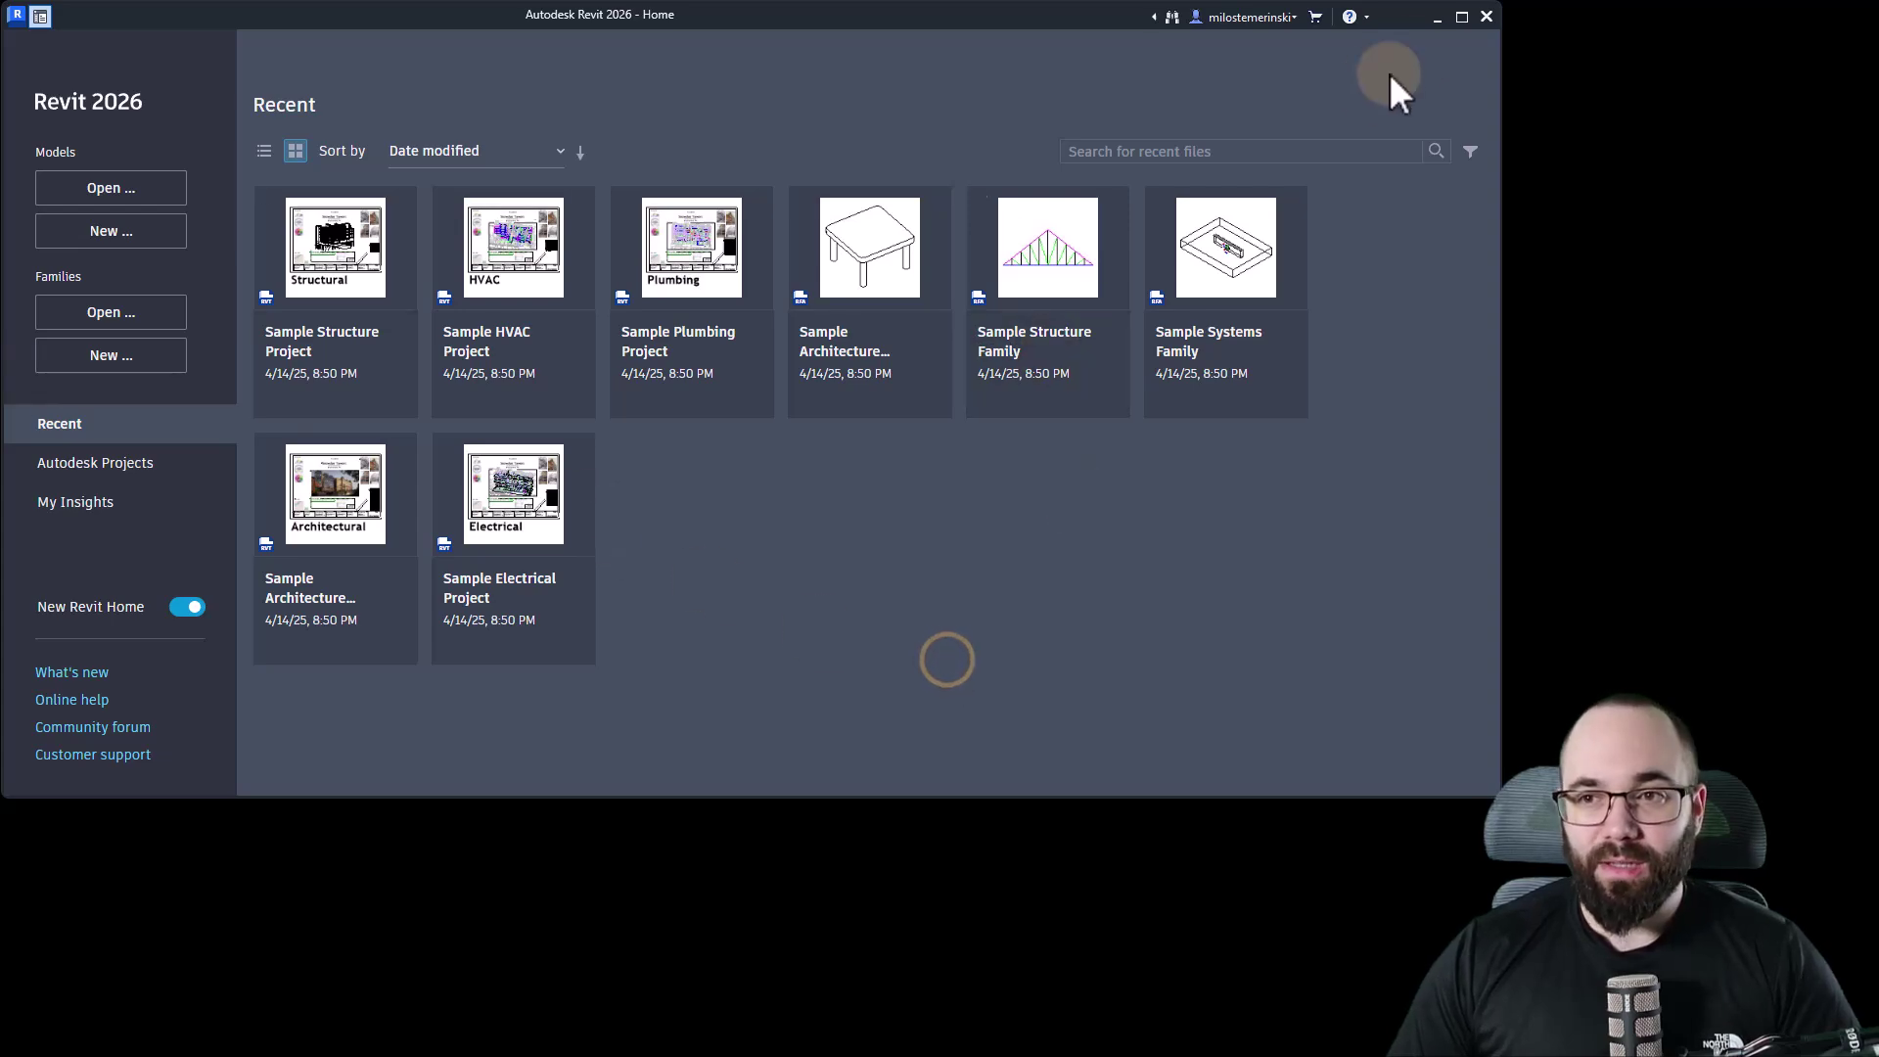
{"action": "left_click", "coordinate": [1460, 17]}
{"action": "left_click", "coordinate": [684, 529]}
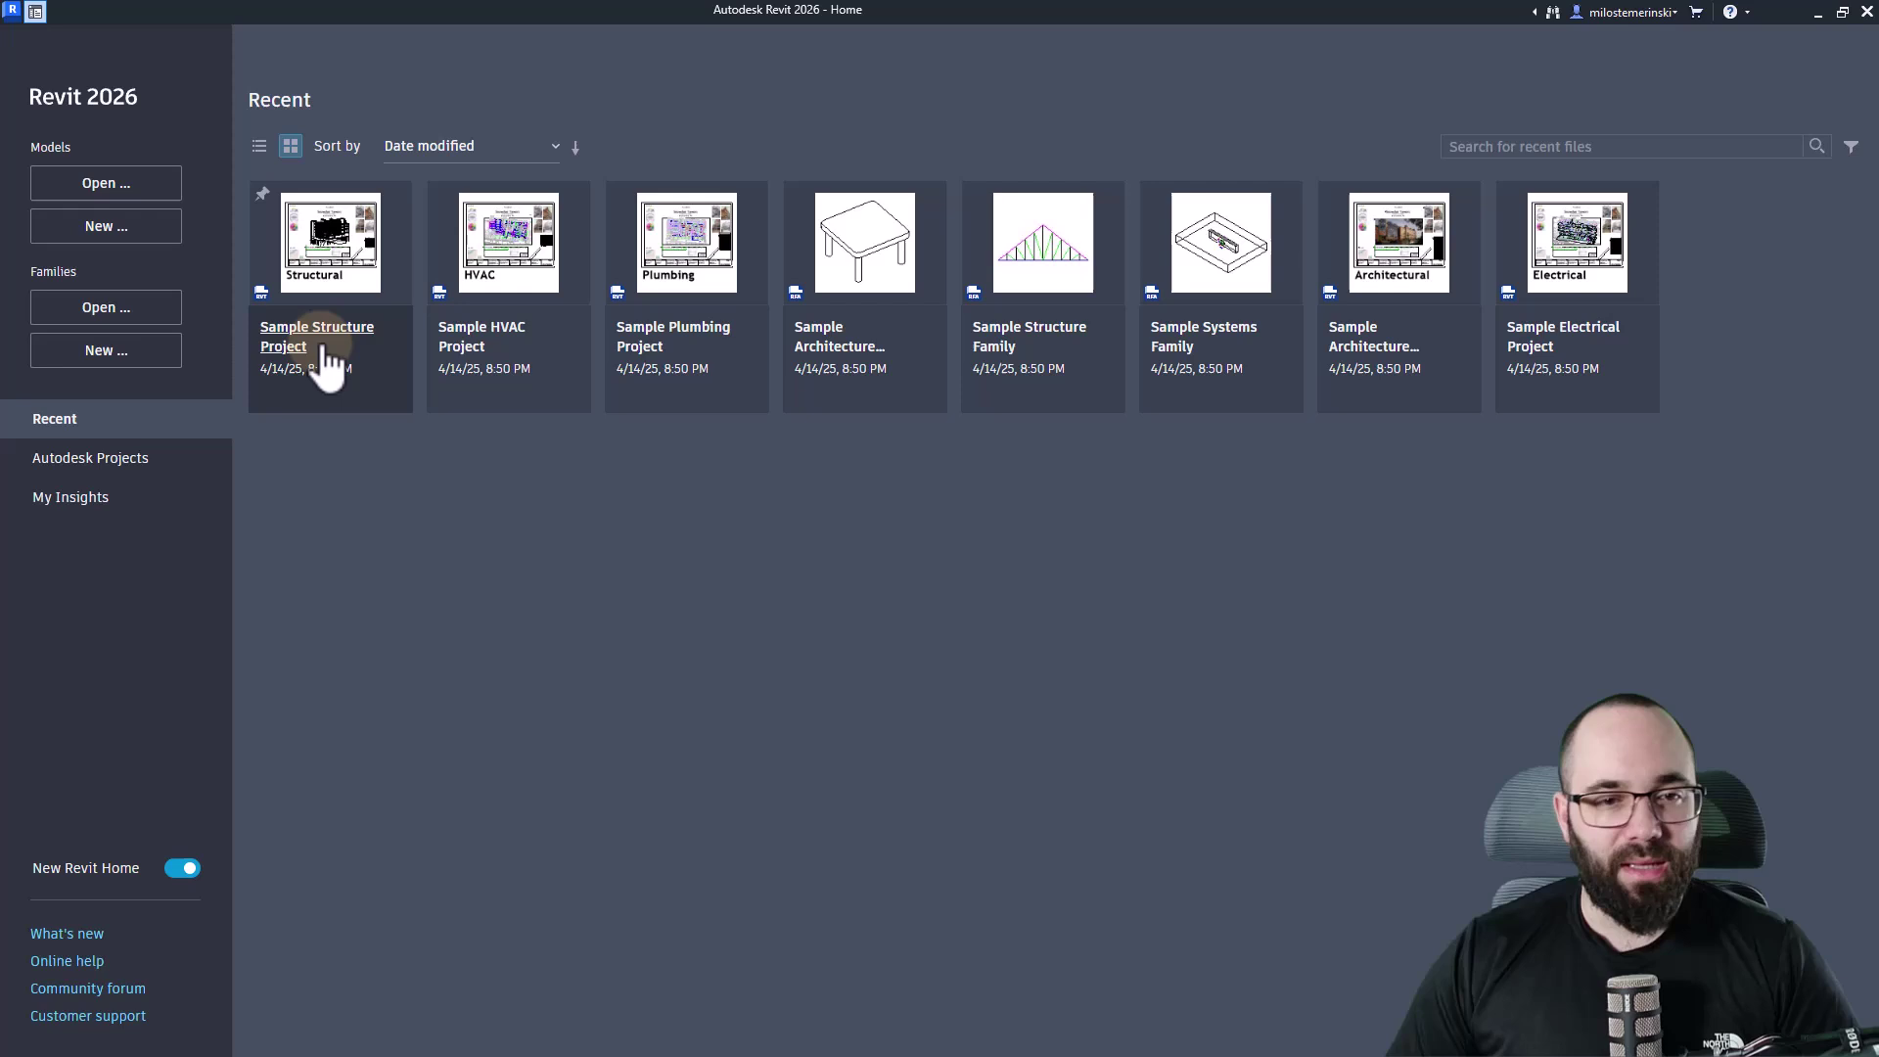
{"action": "left_click", "coordinate": [1377, 367]}
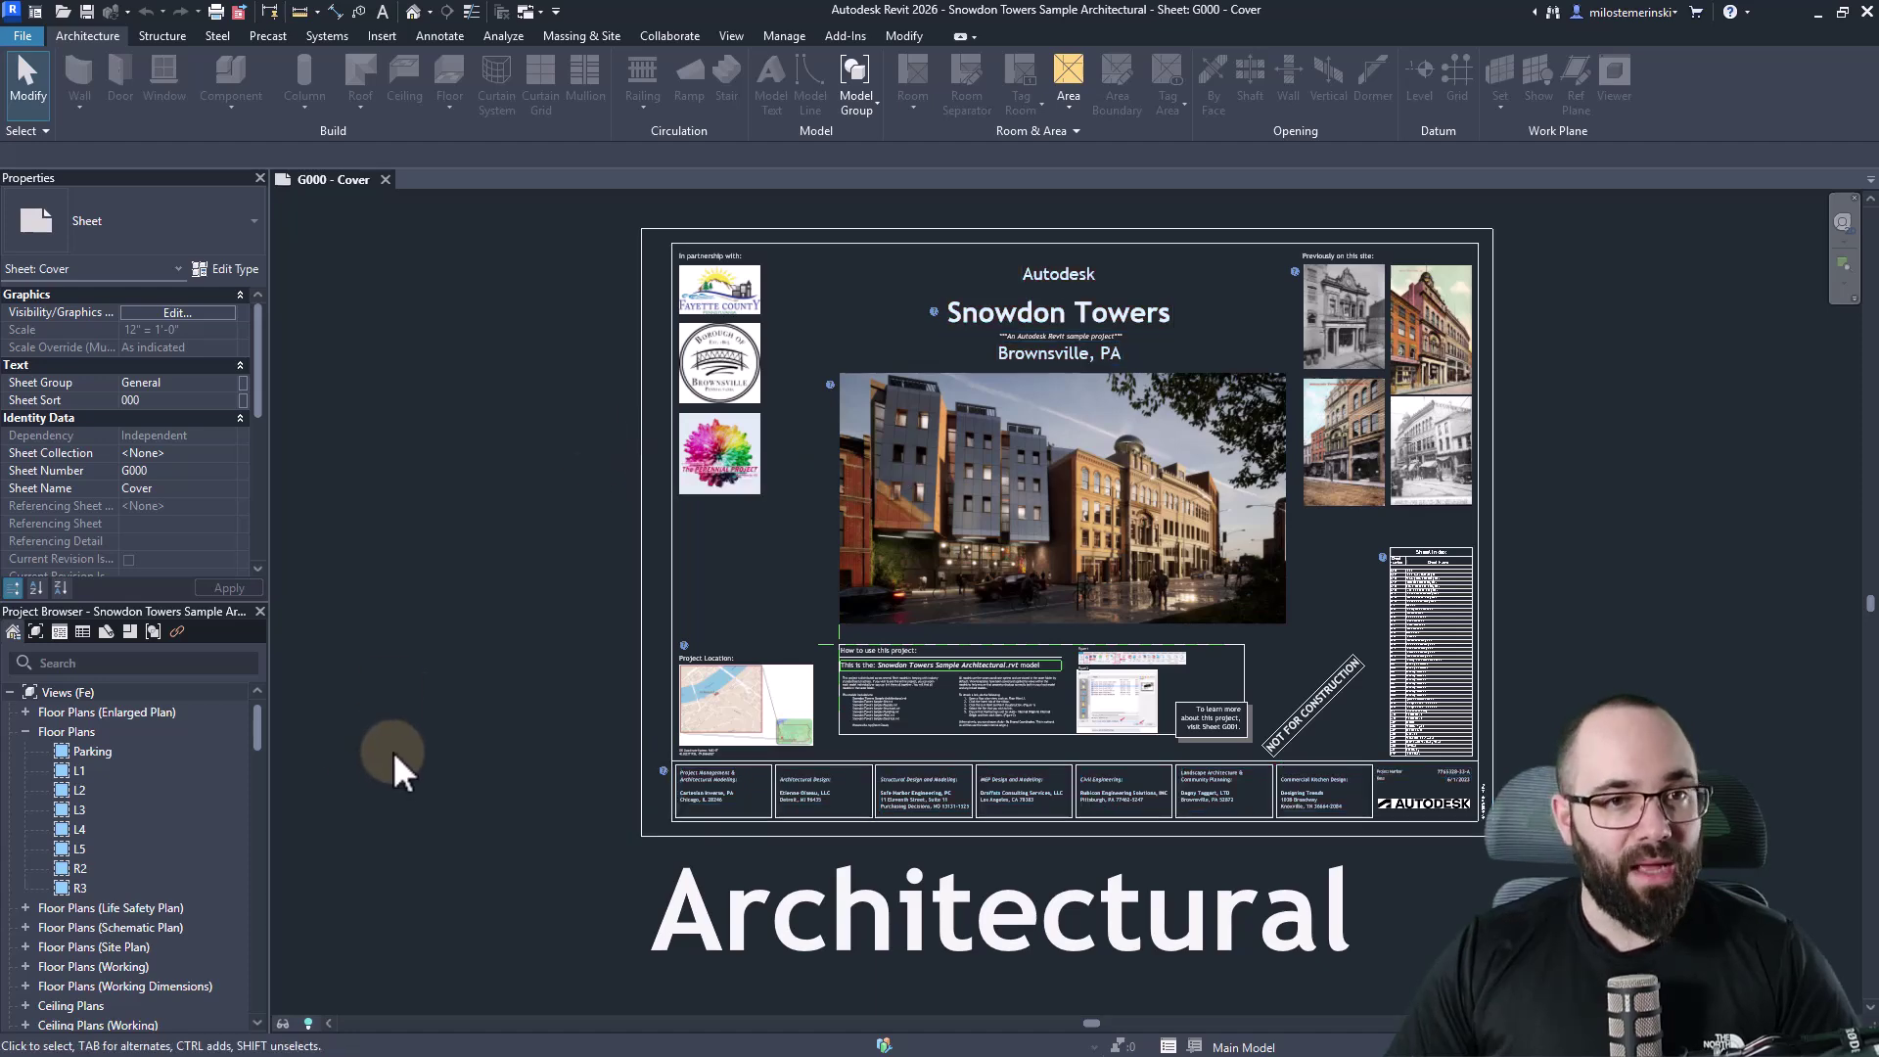
Open the default 3D view, orbit it, and toggle Accelerated Graphics Tech Preview on then off.
{"action": "left_click", "coordinate": [411, 18]}
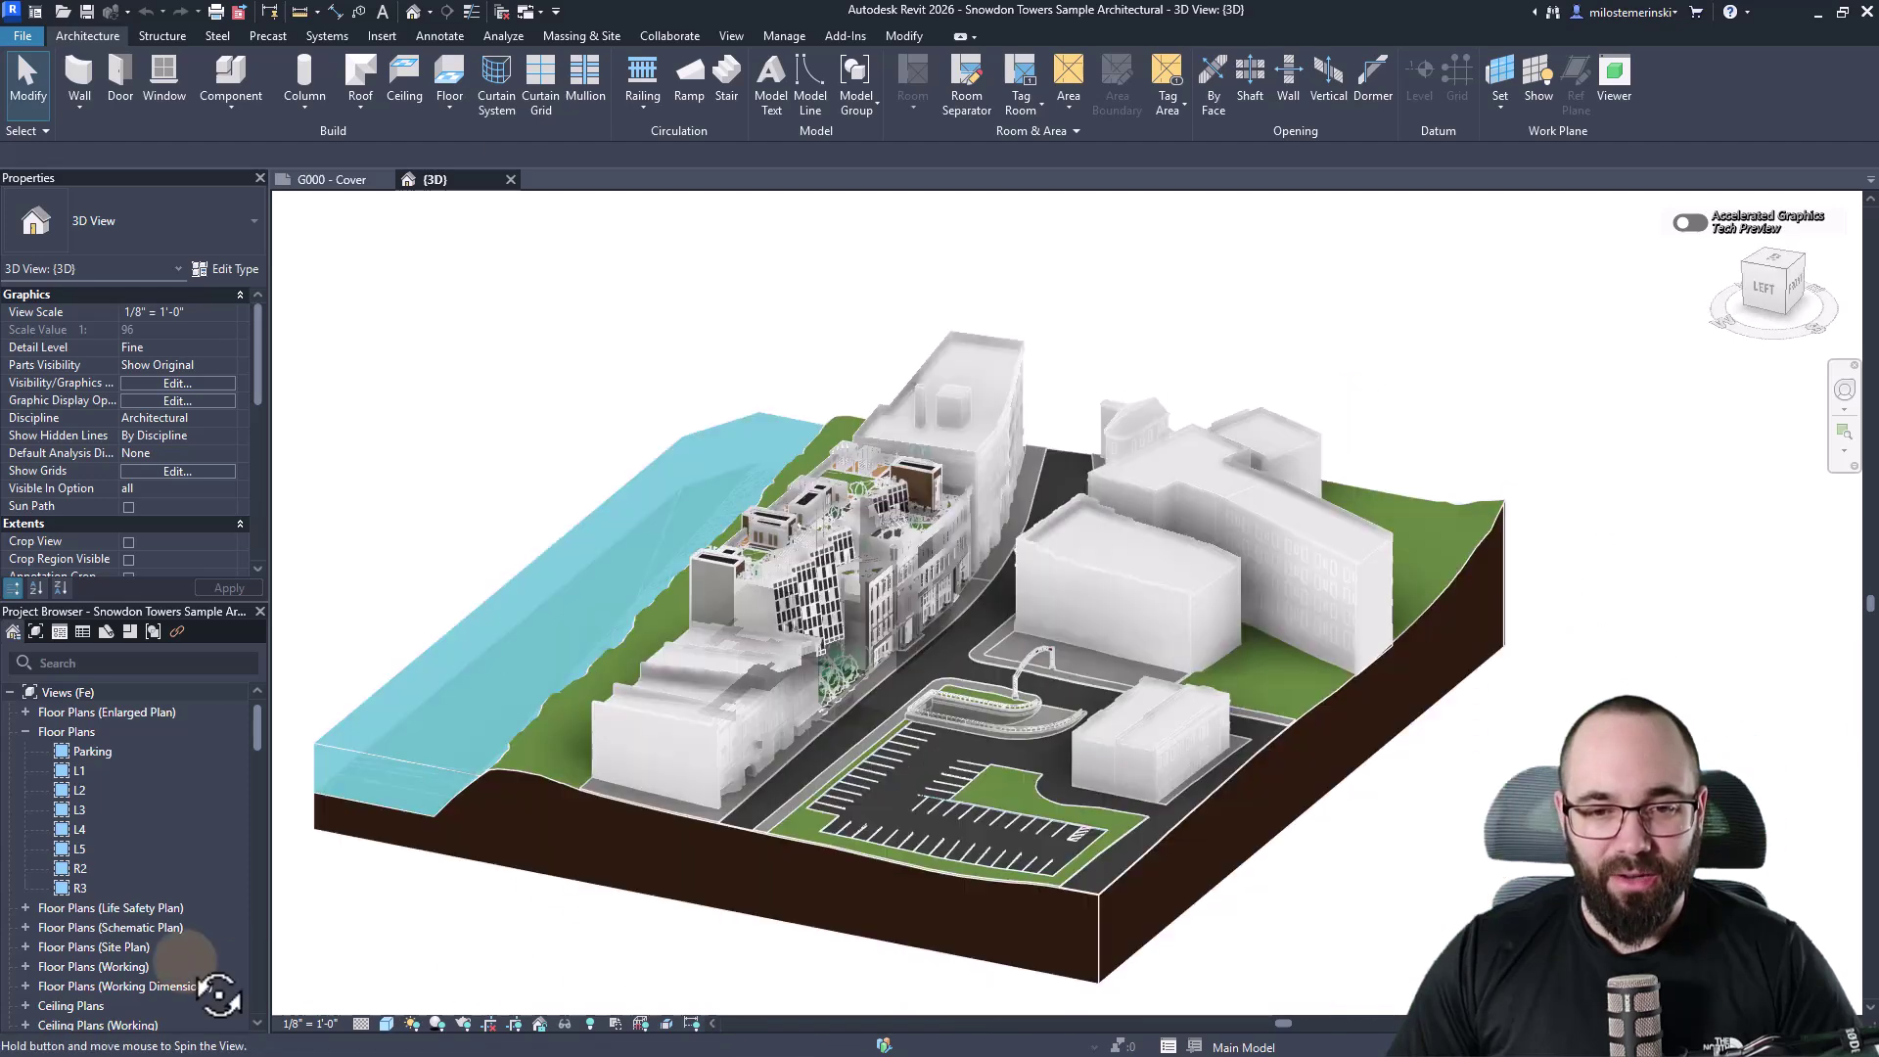
{"action": "middle_click_drag", "start_coordinate": [1129, 903], "coordinate": [1131, 978], "text": "shift"}
{"action": "scroll", "coordinate": [939, 589], "scroll_direction": "up", "scroll_amount": 2}
{"action": "scroll", "coordinate": [836, 543], "scroll_direction": "up", "scroll_amount": 3}
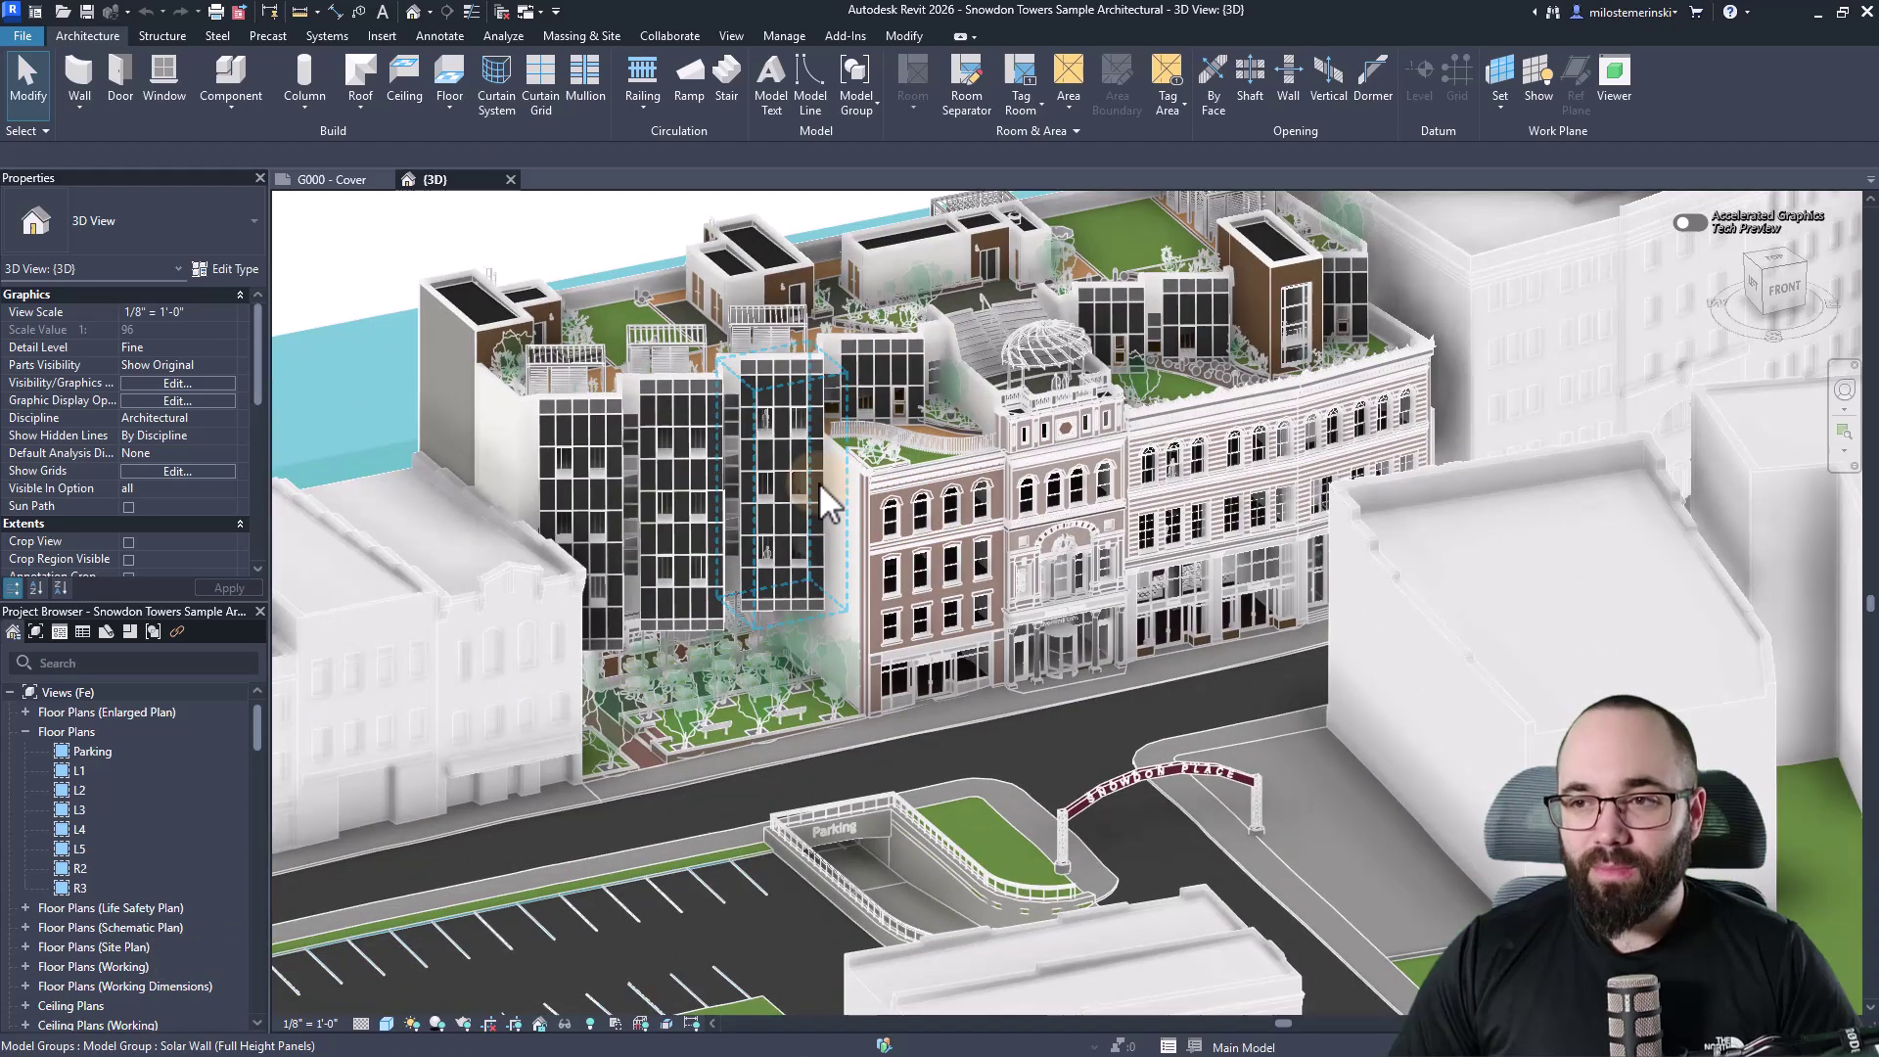
{"action": "left_click", "coordinate": [1691, 223]}
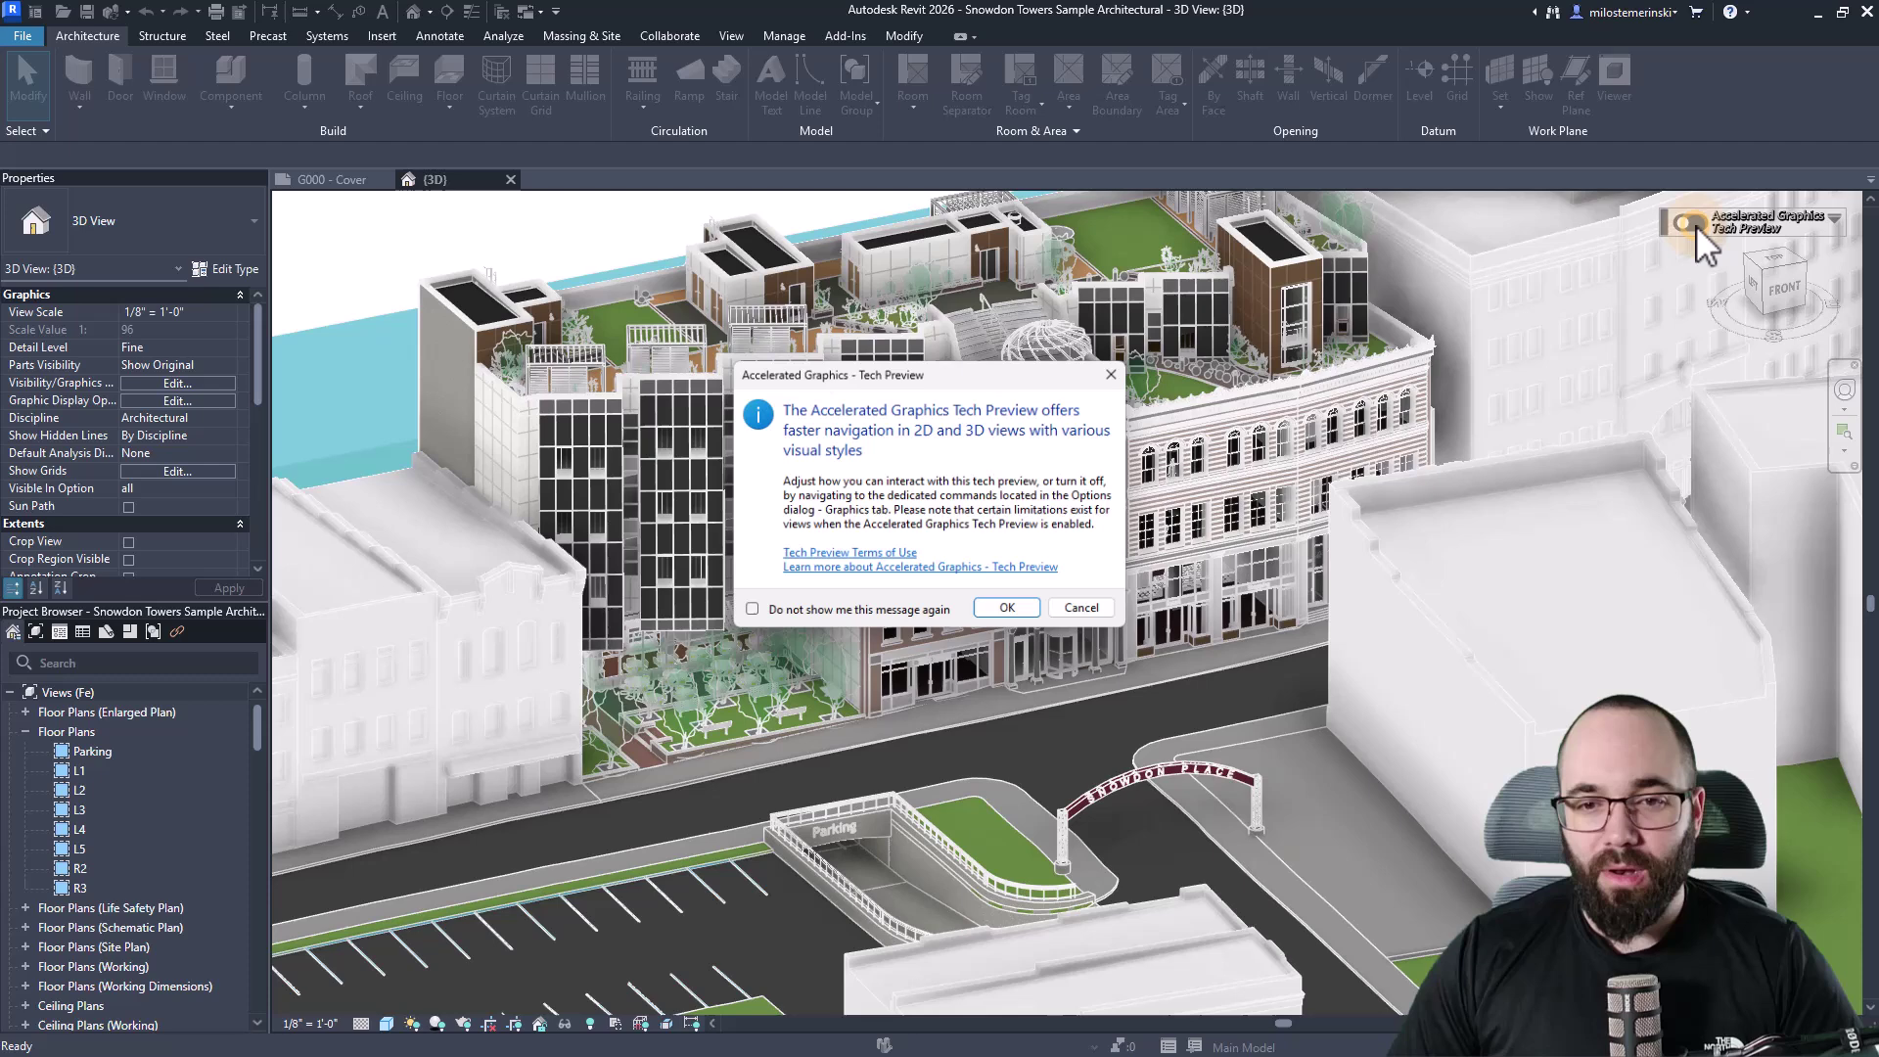
{"action": "left_click", "coordinate": [1010, 613]}
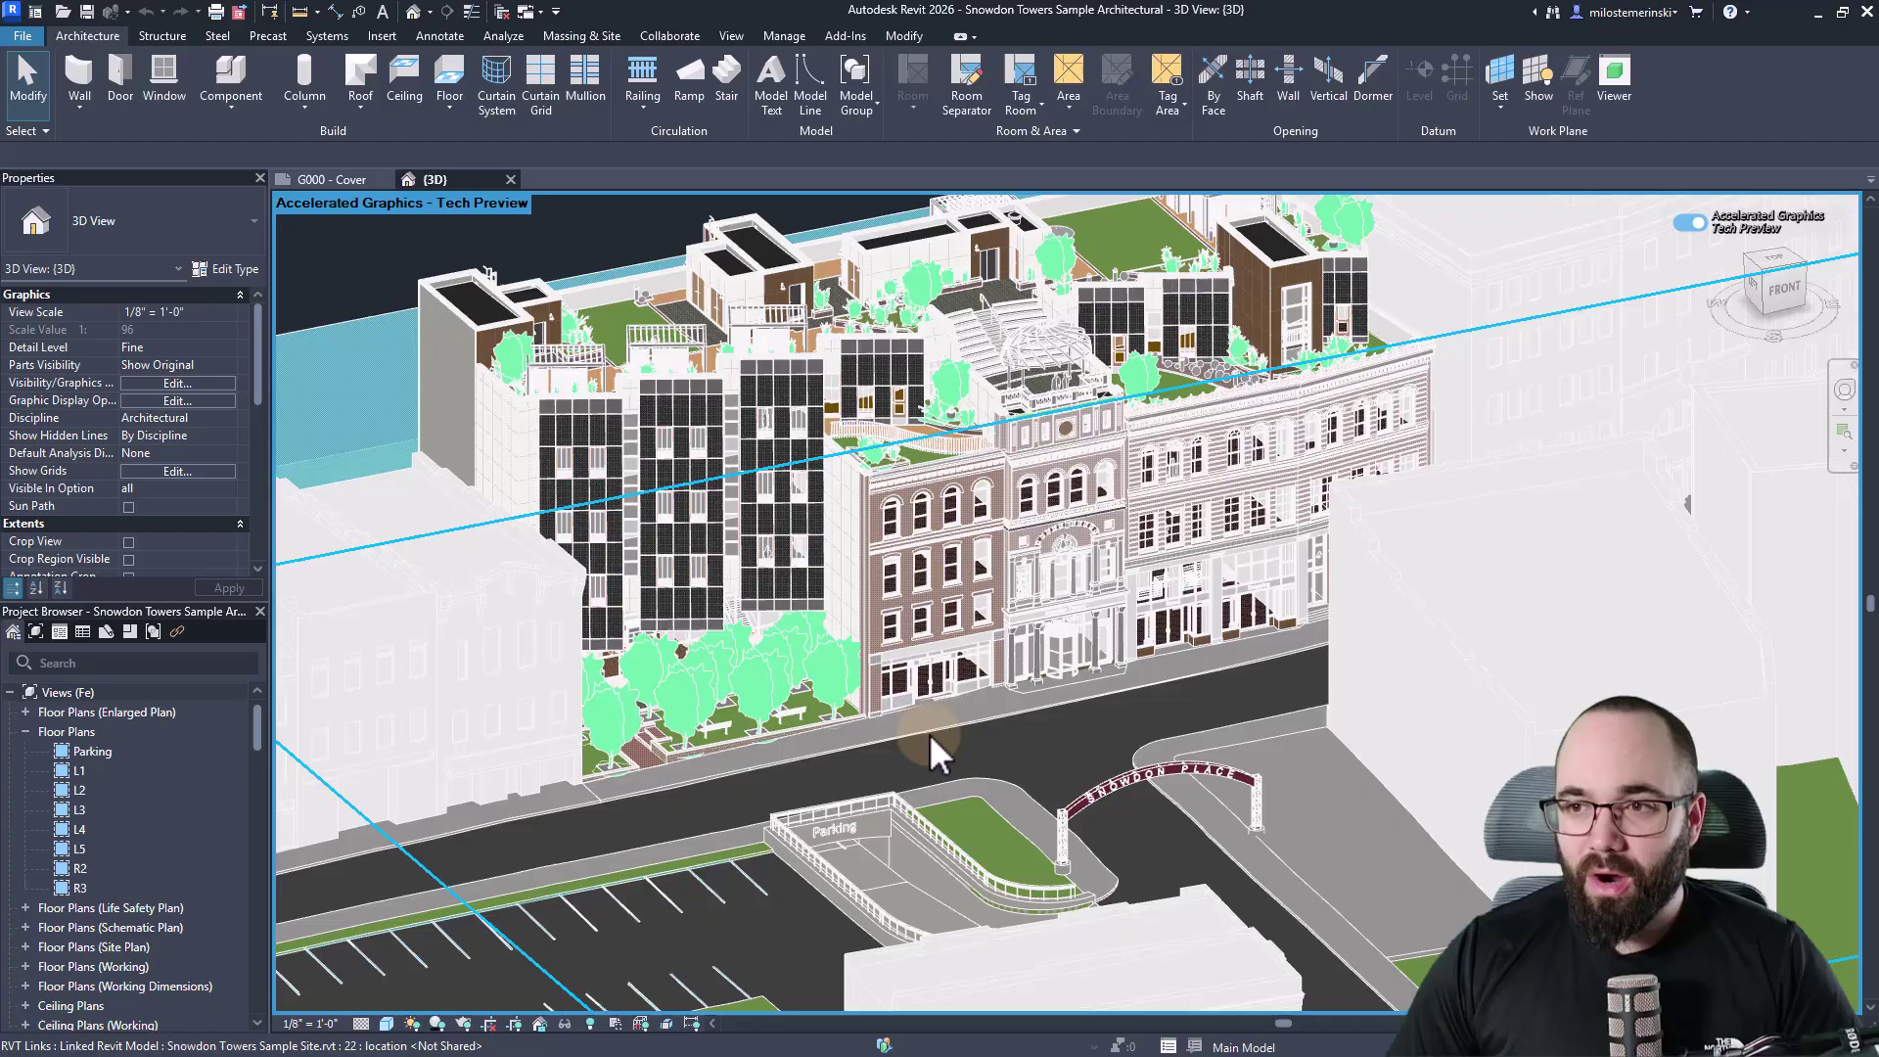
{"action": "mouse_move", "coordinate": [815, 750]}
{"action": "middle_mouse_down", "text": "shift"}
{"action": "mouse_move", "coordinate": [1003, 749]}
{"action": "mouse_move", "coordinate": [892, 763]}
{"action": "mouse_move", "coordinate": [470, 914]}
{"action": "middle_mouse_up", "text": "shift"}
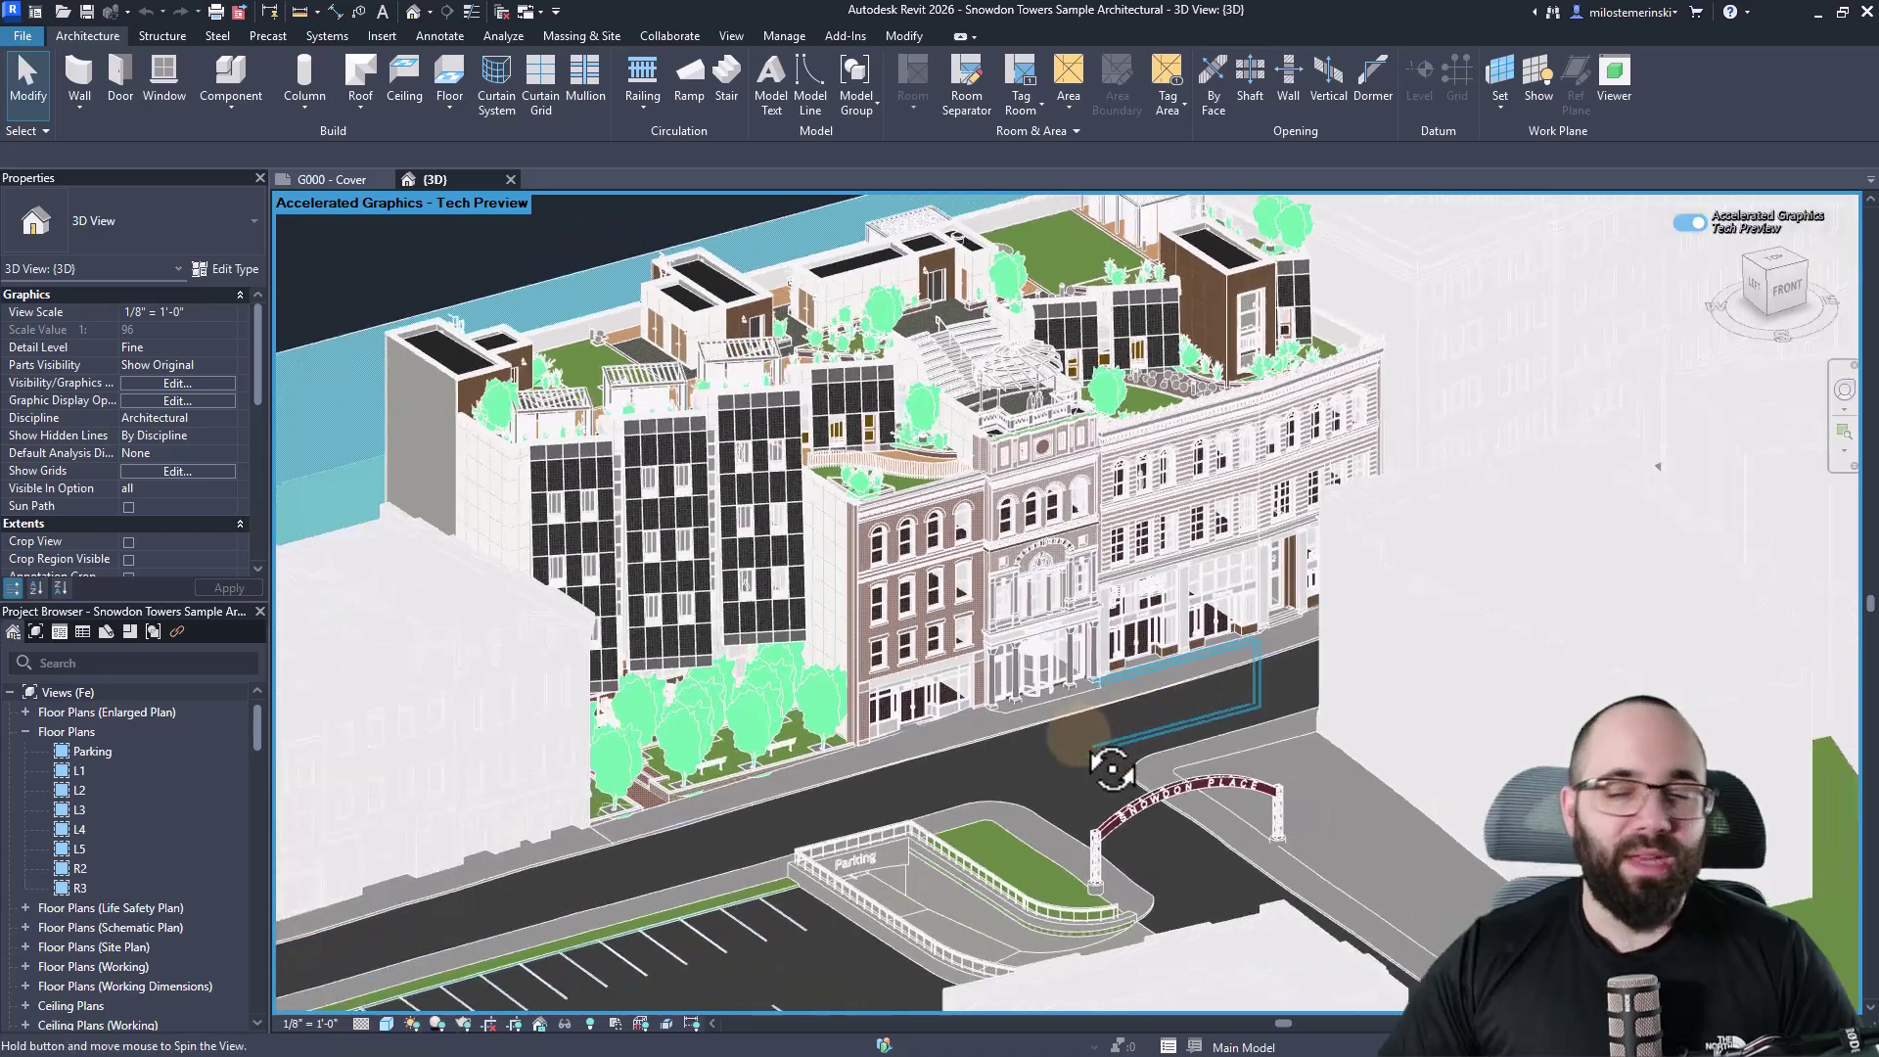
{"action": "mouse_move", "coordinate": [981, 641]}
{"action": "middle_mouse_down", "text": "shift"}
{"action": "mouse_move", "coordinate": [1072, 733]}
{"action": "mouse_move", "coordinate": [812, 457]}
{"action": "middle_mouse_up", "text": "shift"}
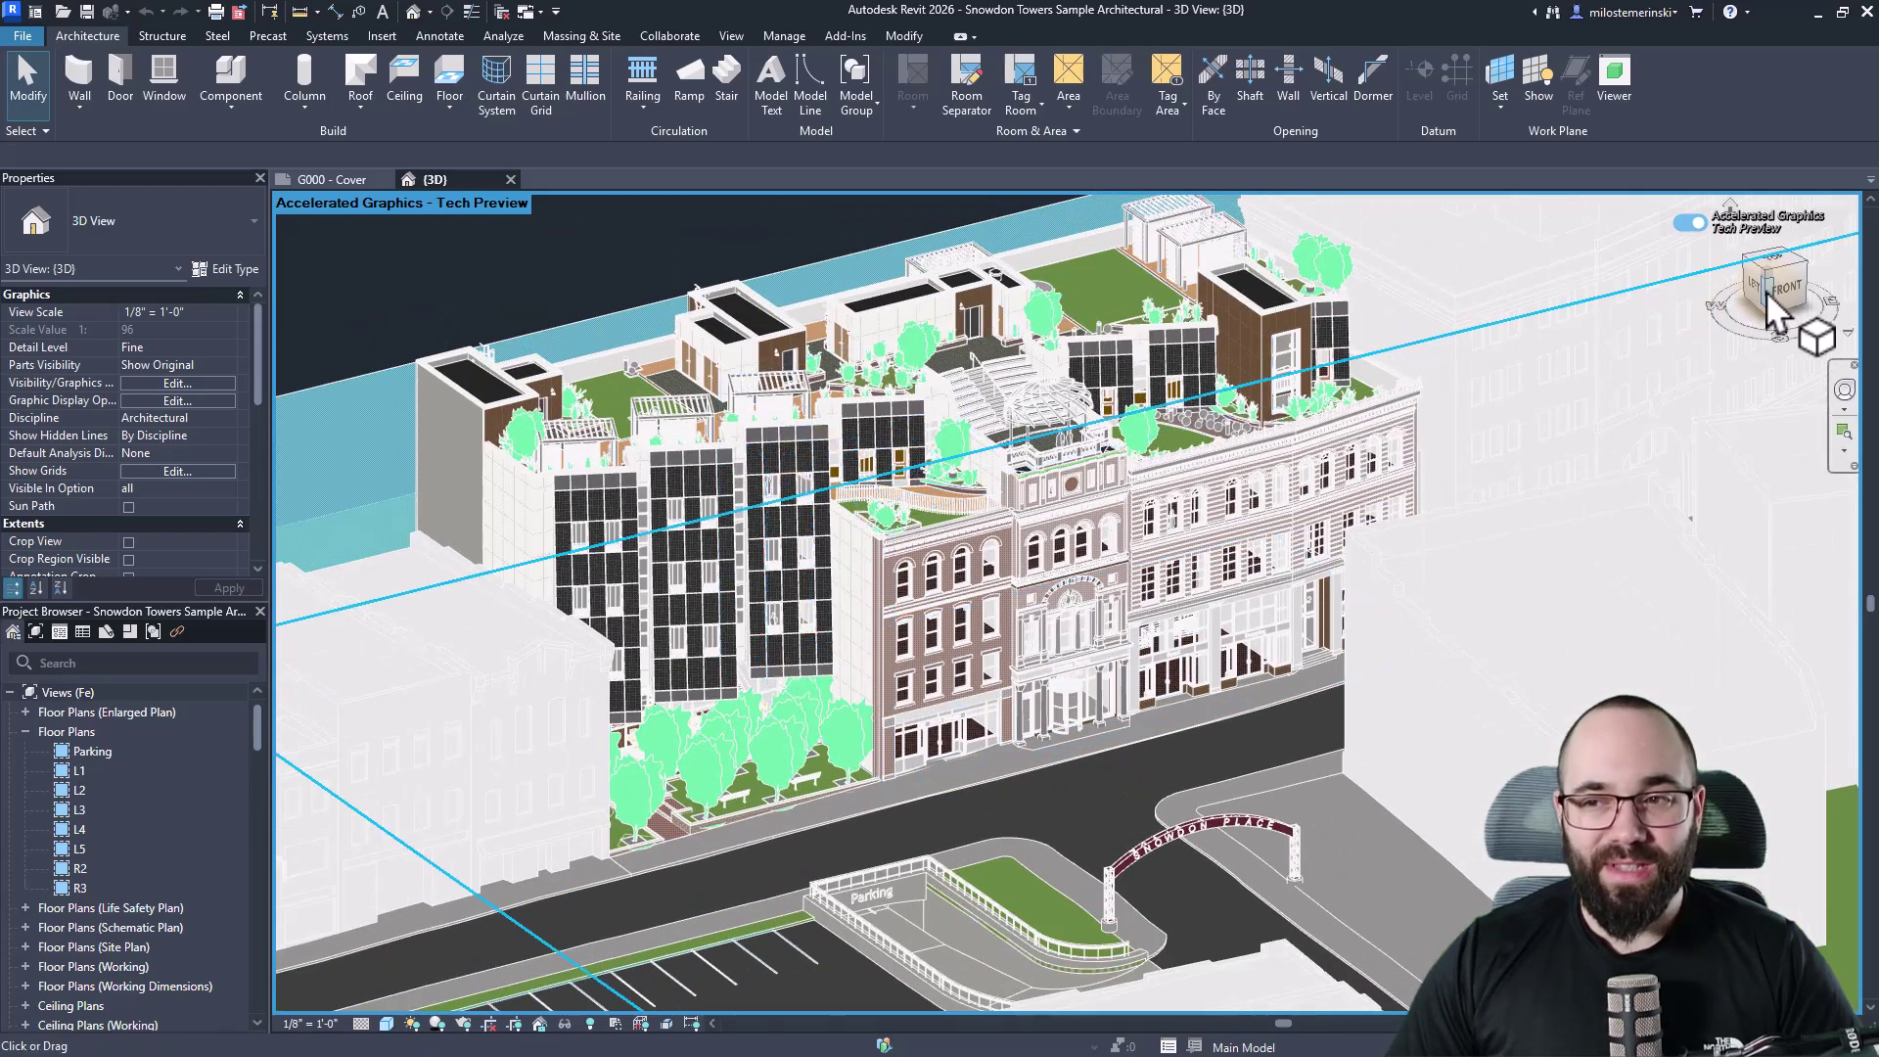
{"action": "left_click", "coordinate": [1691, 222]}
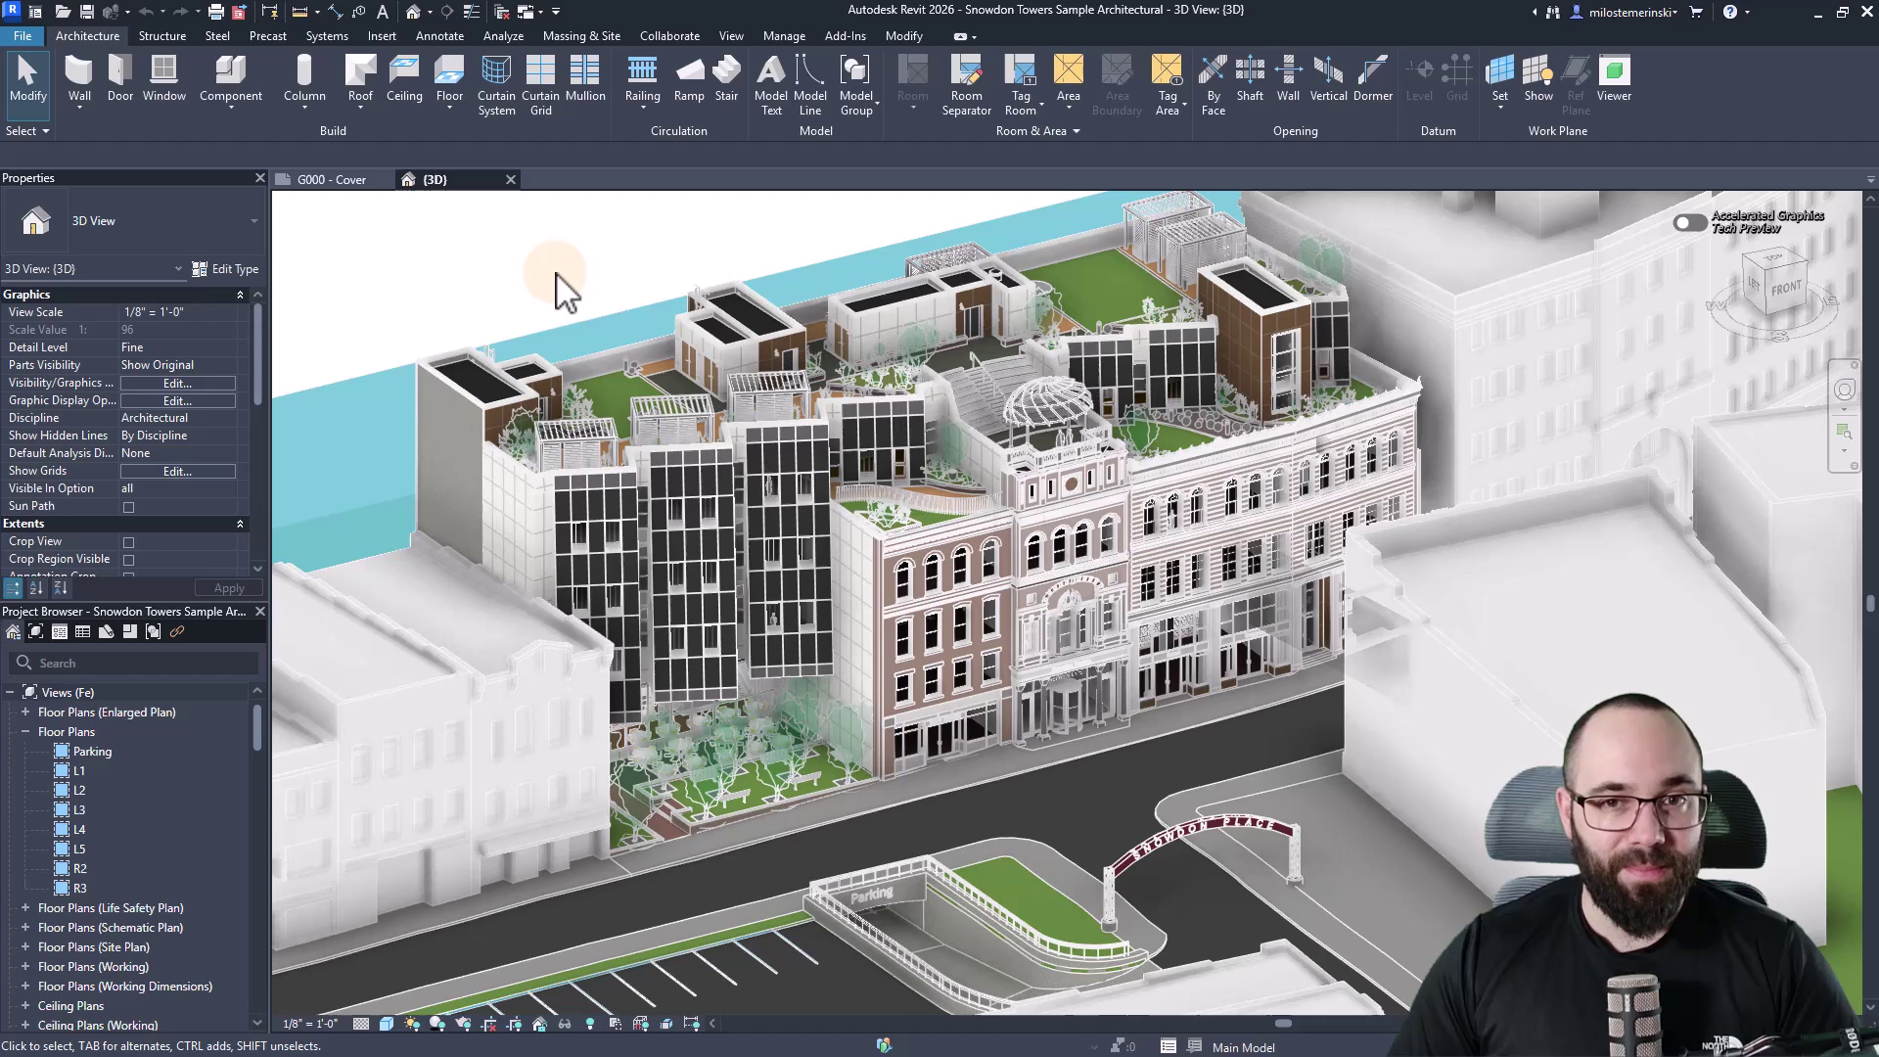
Browse Load Family from US up to English-Imperial and back, then cancel without loading.
{"action": "left_click", "coordinate": [379, 36]}
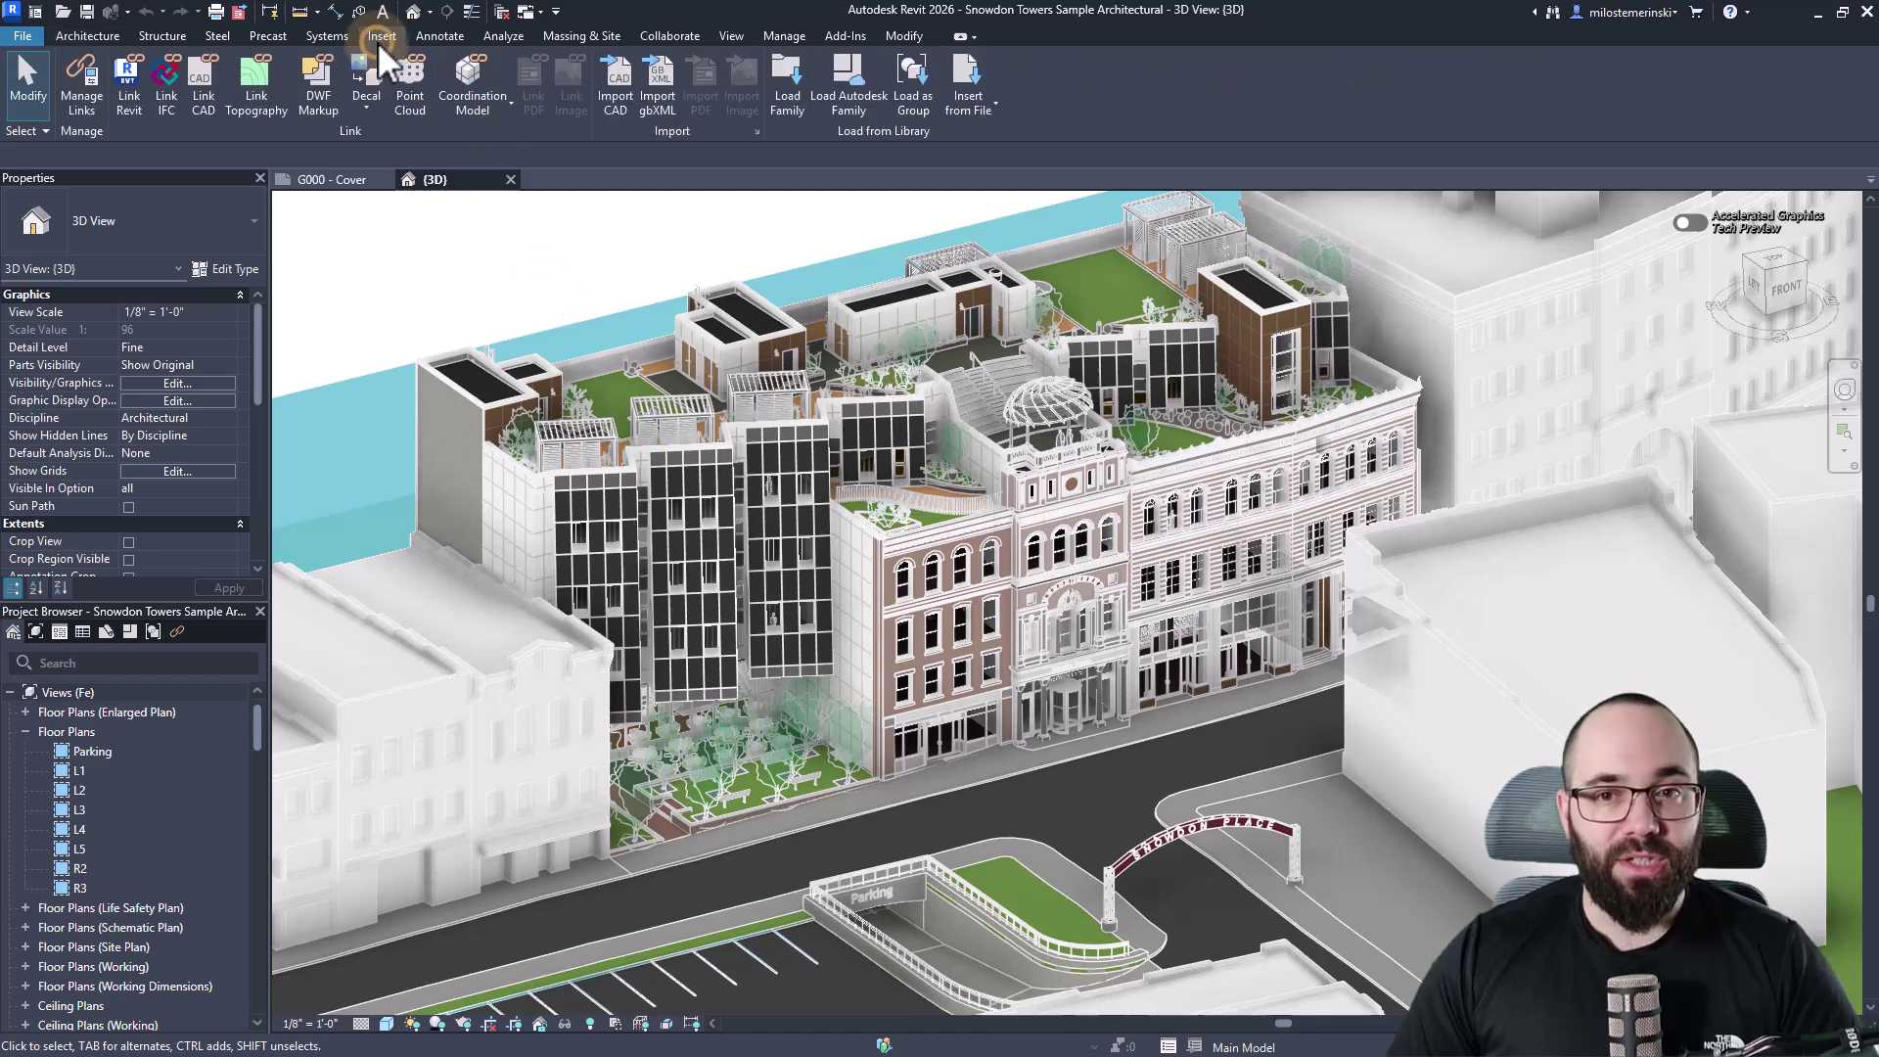
{"action": "left_click", "coordinate": [788, 106]}
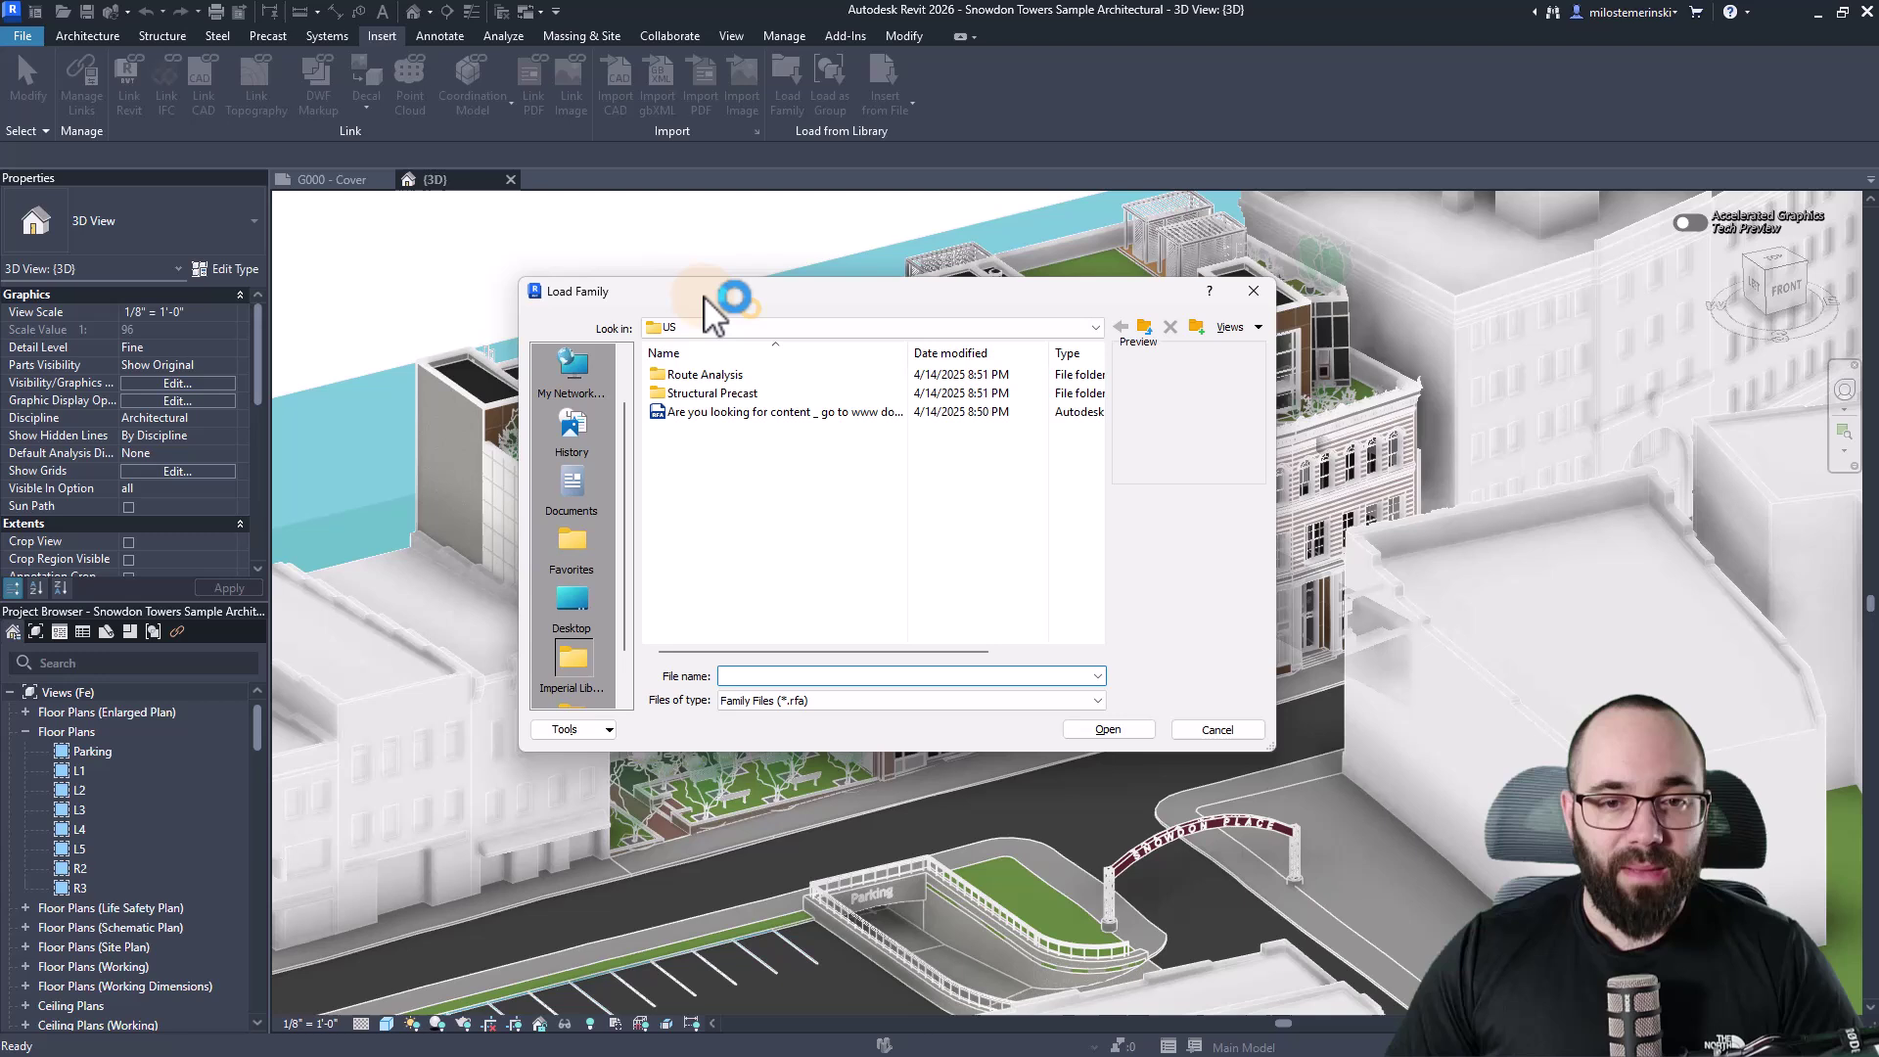
{"action": "left_click_drag", "start_coordinate": [752, 305], "coordinate": [566, 281]}
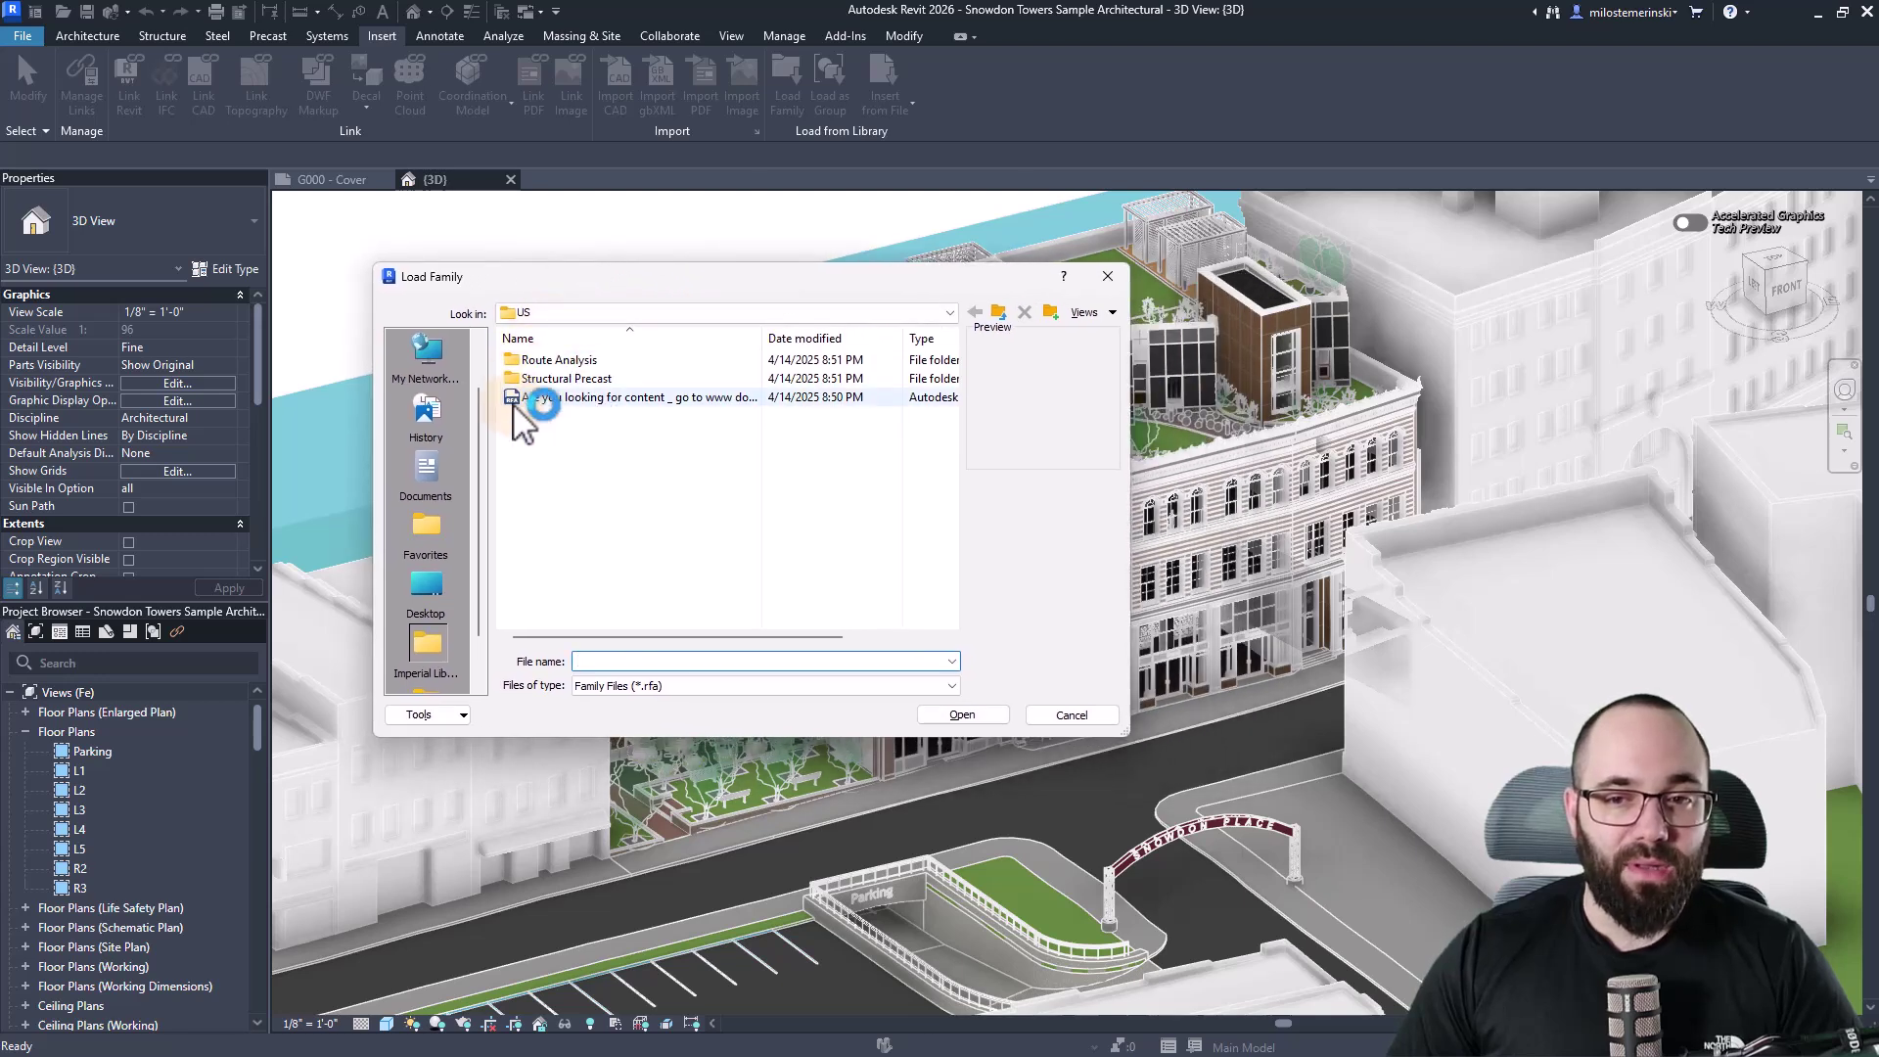
{"action": "left_click", "coordinate": [998, 313]}
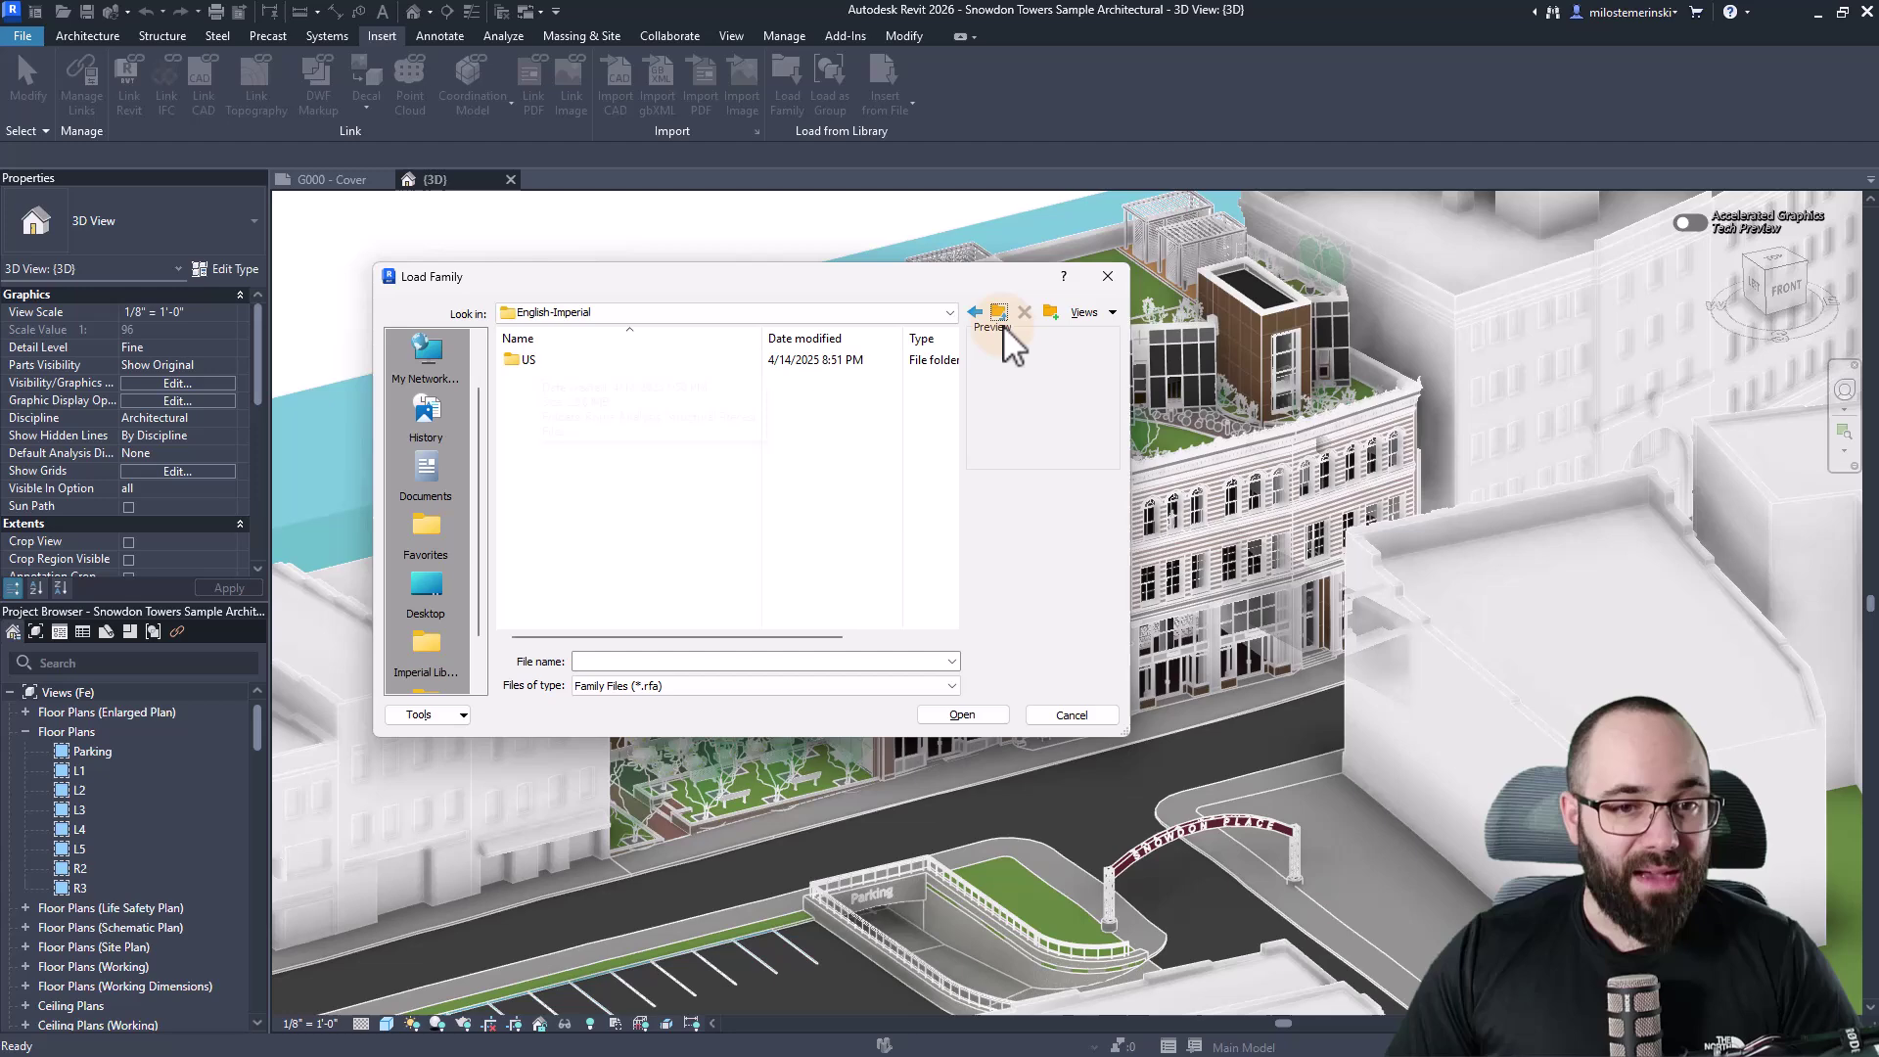
{"action": "double_click", "coordinate": [564, 365]}
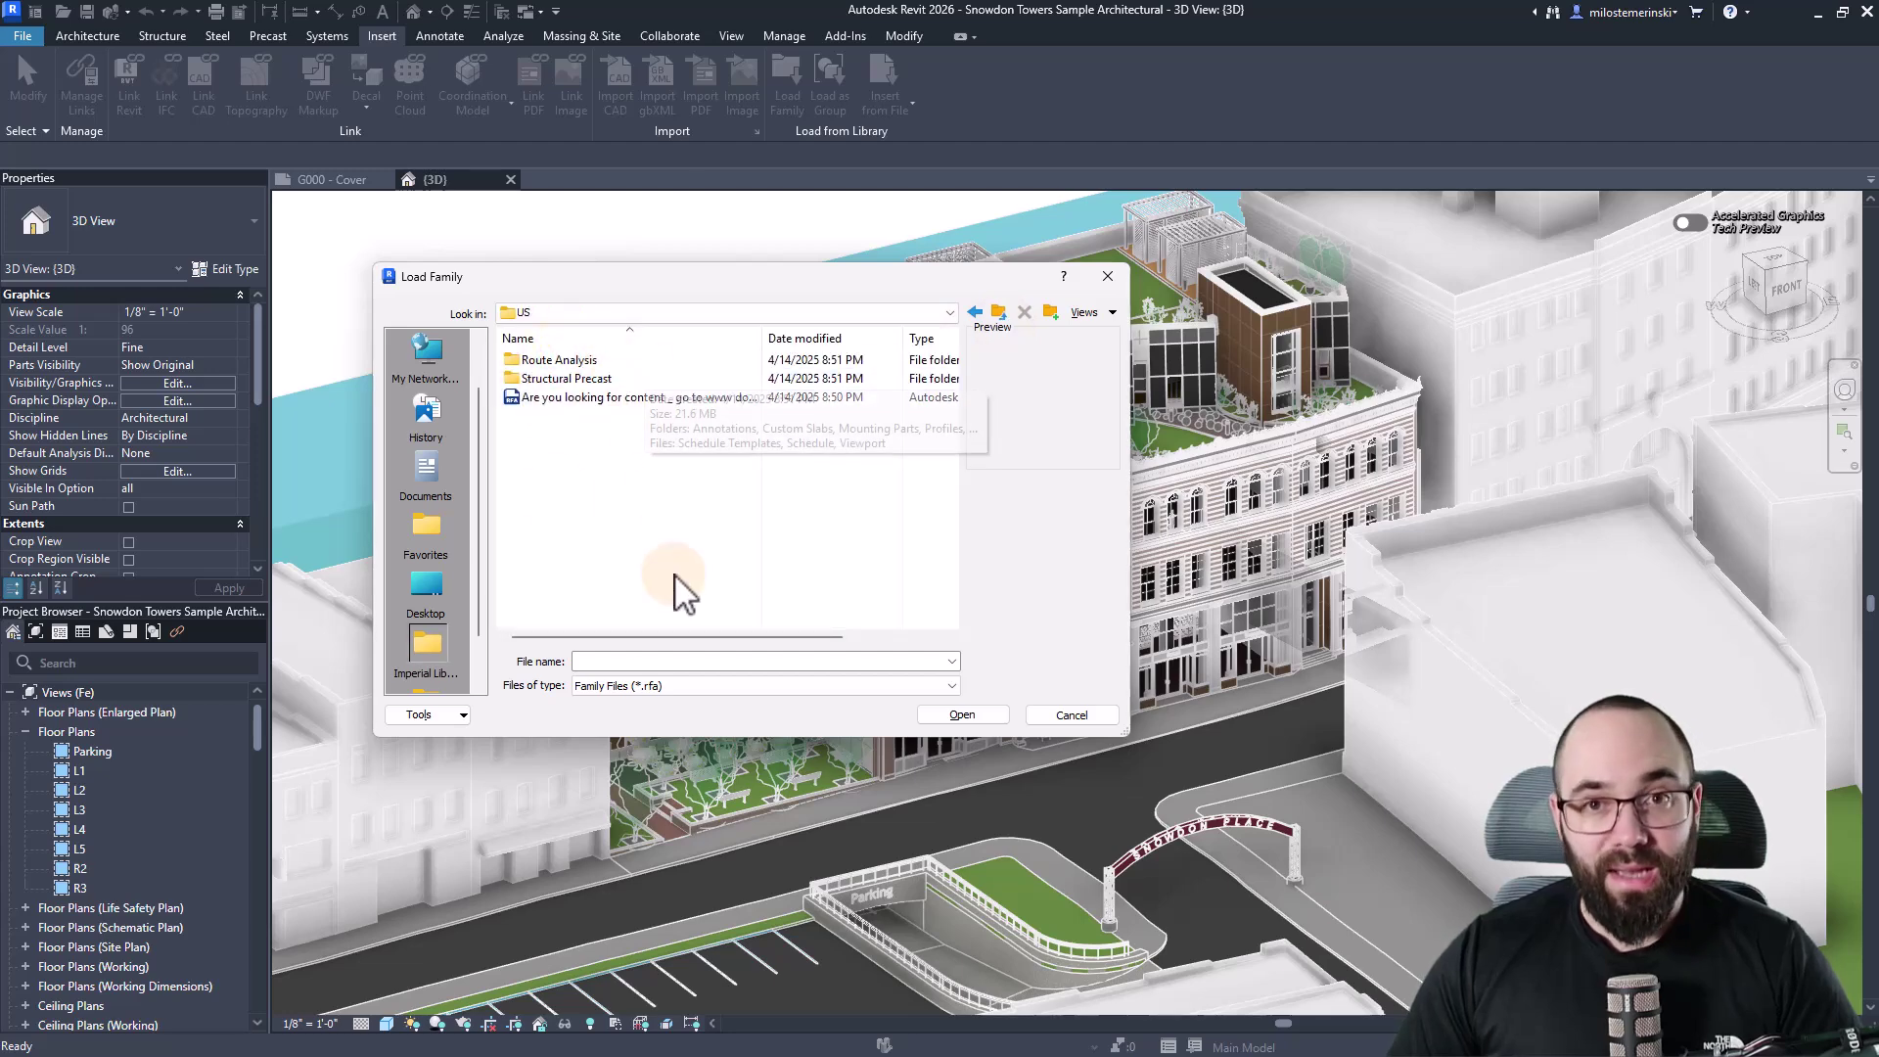
{"action": "left_click", "coordinate": [1064, 717]}
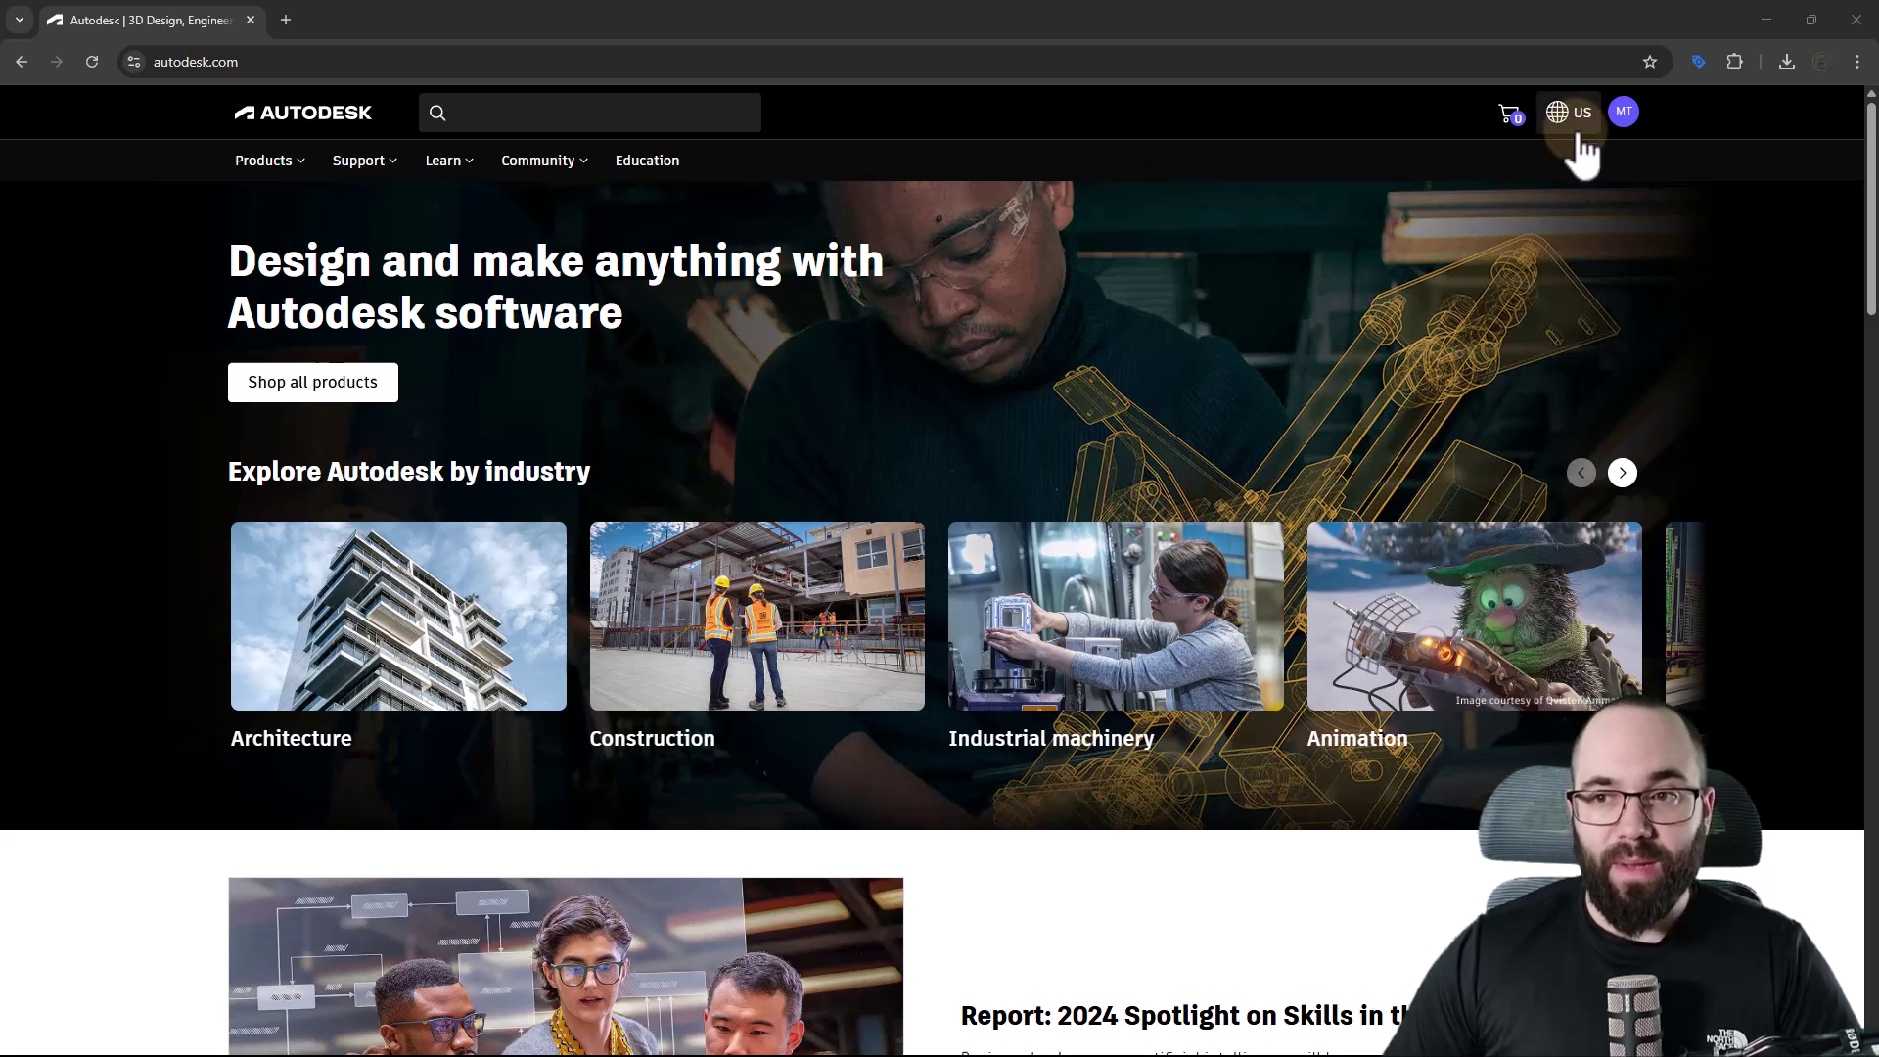
Search Products and services for 'revit' and open the Revit 2026 details page.
{"action": "left_click", "coordinate": [1622, 113]}
{"action": "left_click", "coordinate": [1526, 337]}
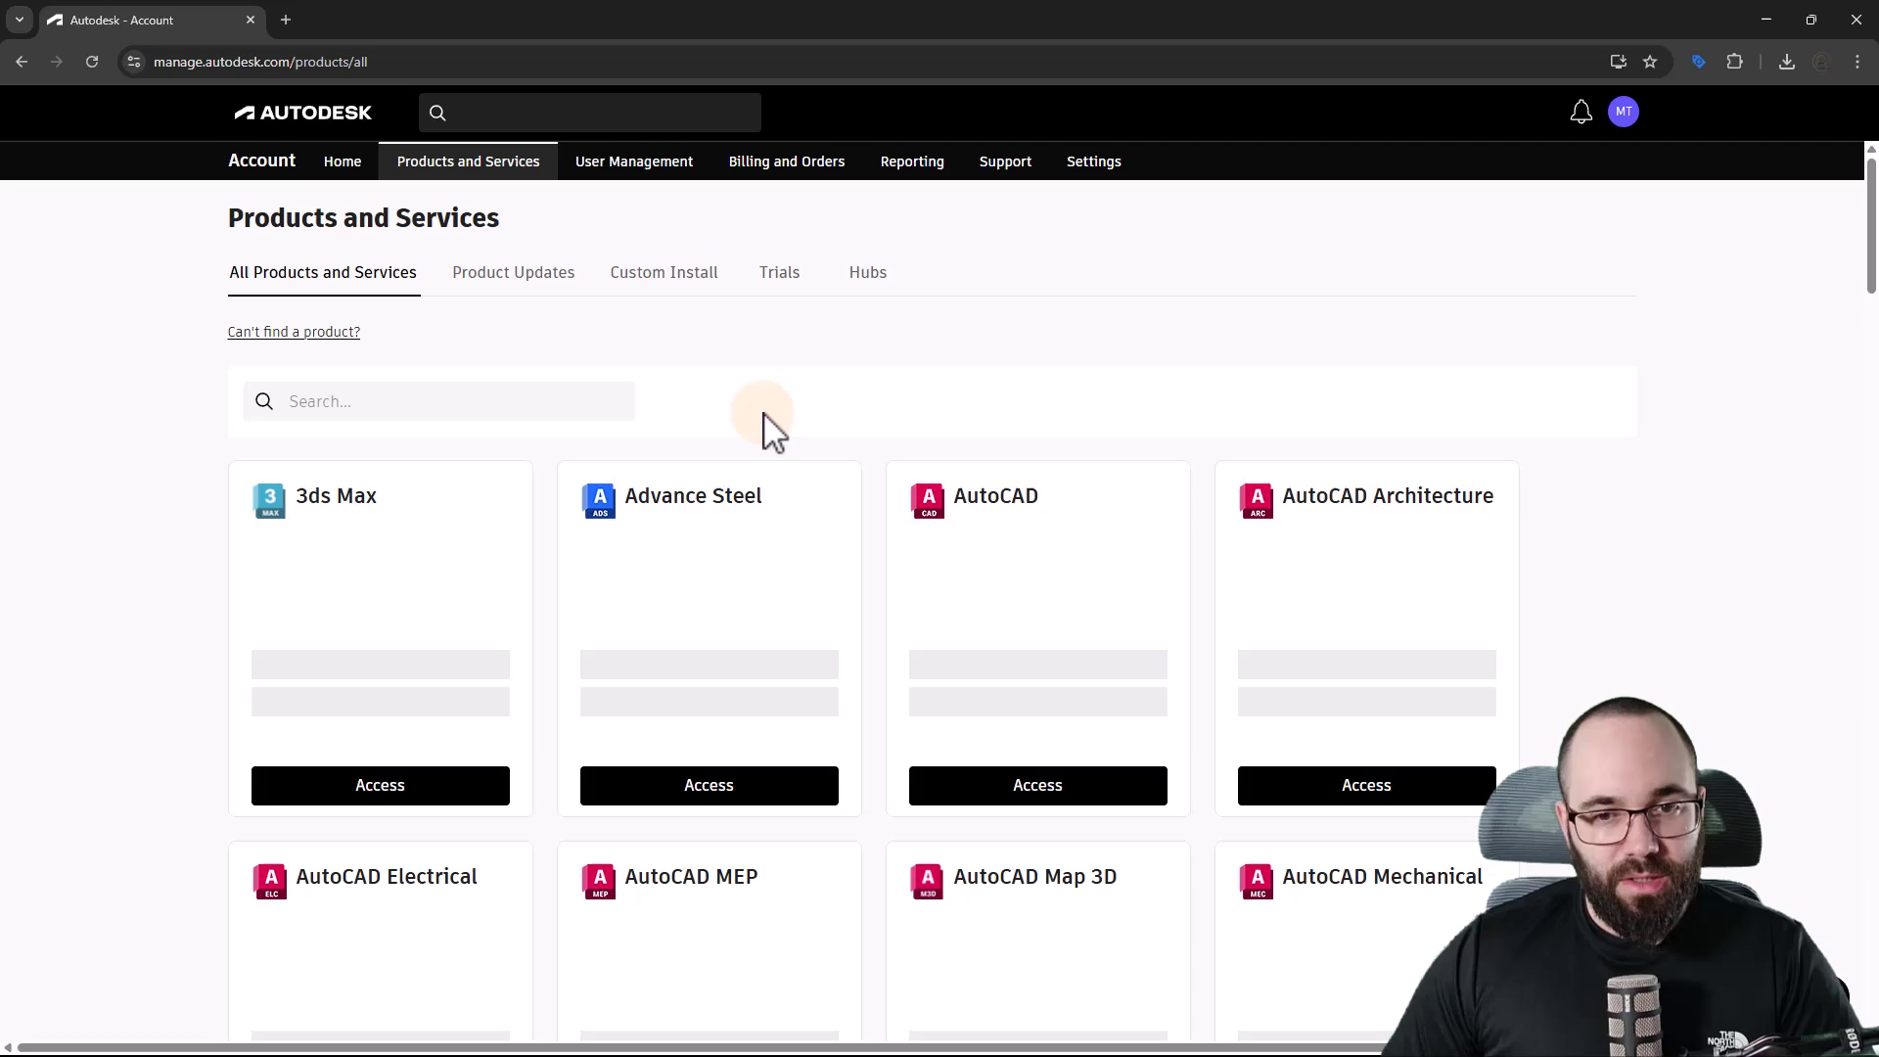
{"action": "left_click", "coordinate": [484, 396]}
{"action": "type", "text": "revit"}
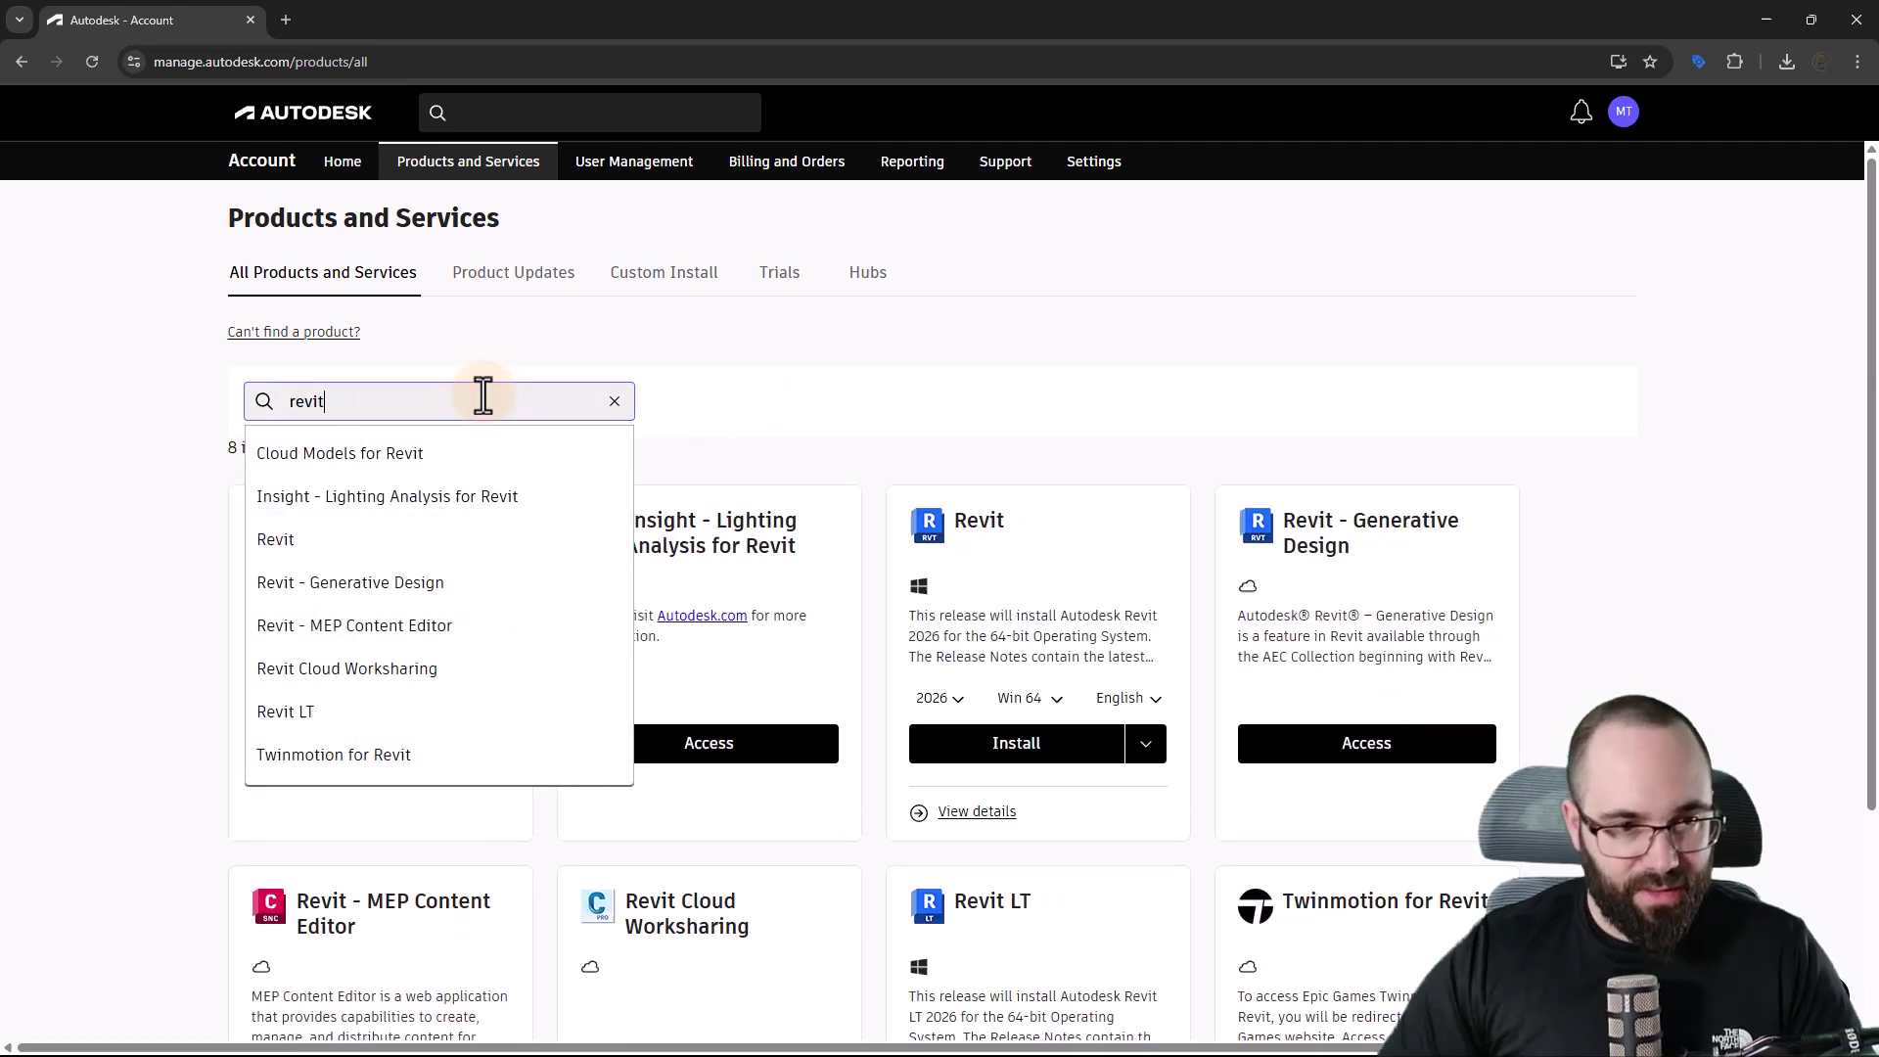
{"action": "left_click", "coordinate": [915, 450]}
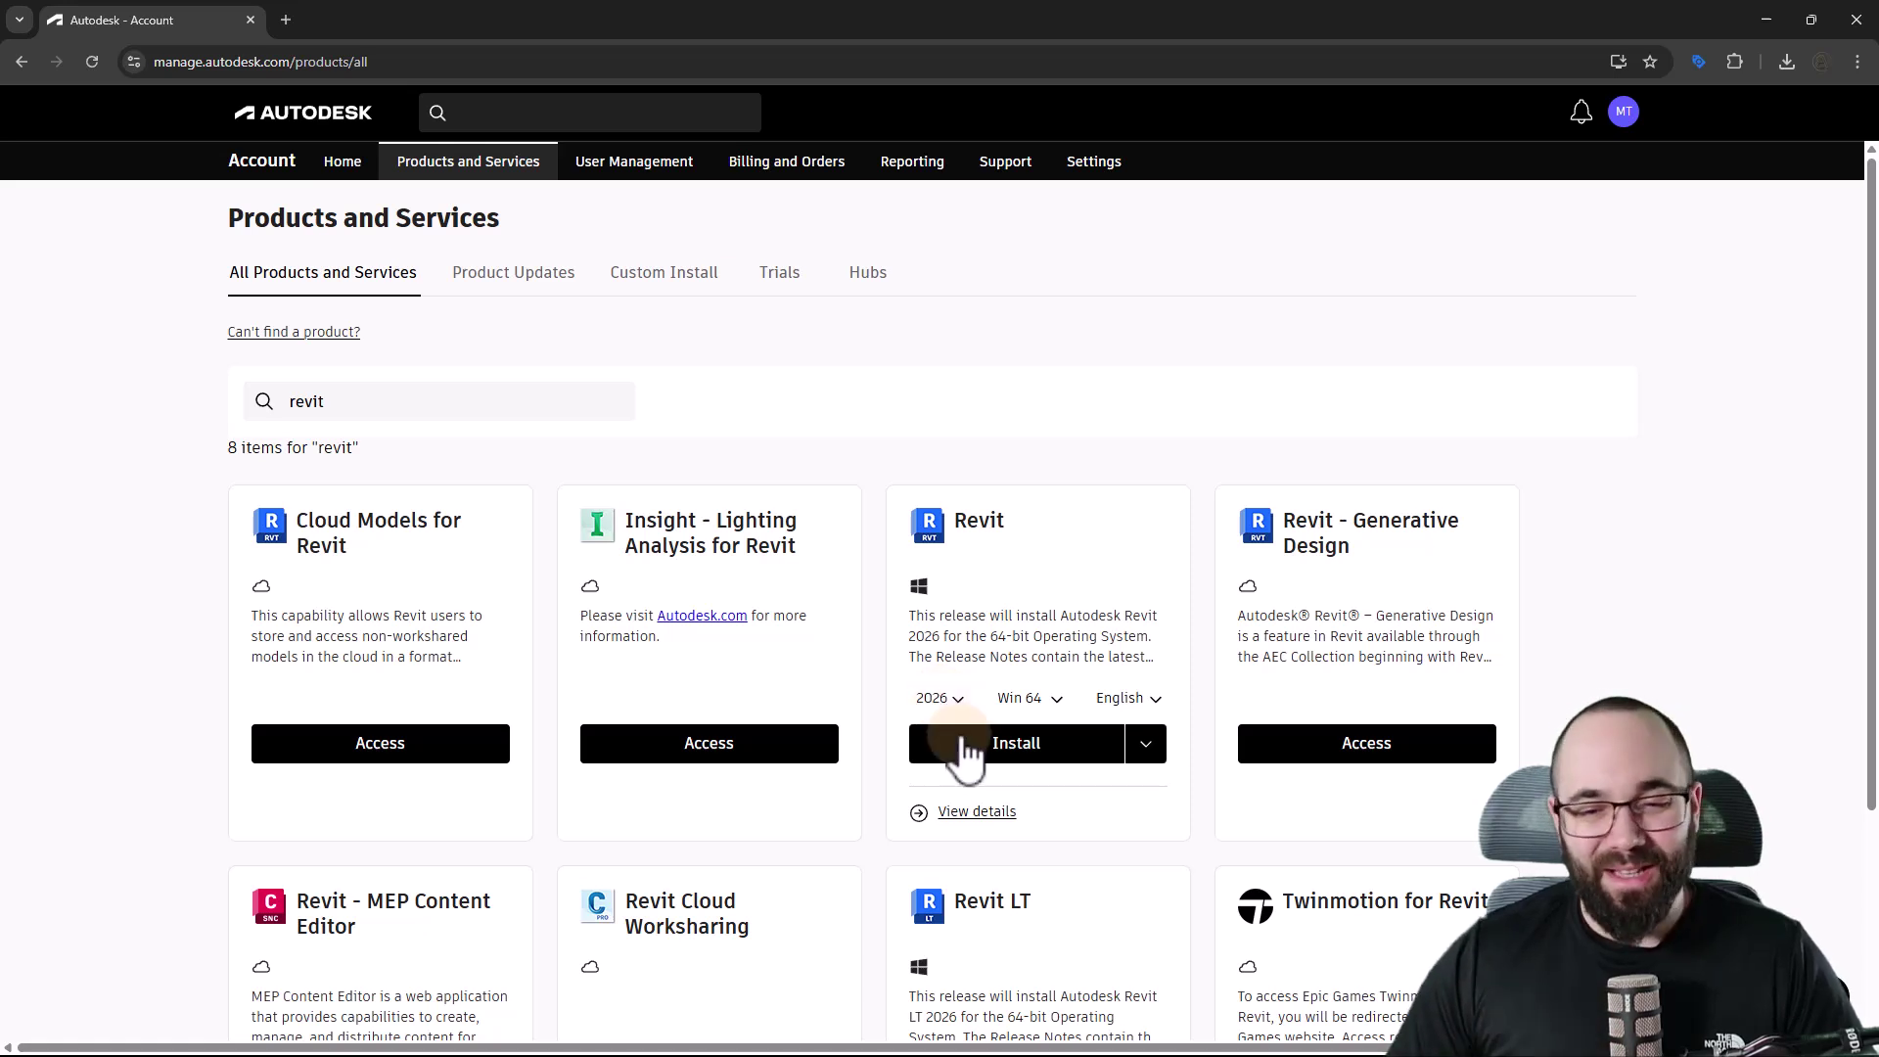
{"action": "left_click", "coordinate": [961, 811]}
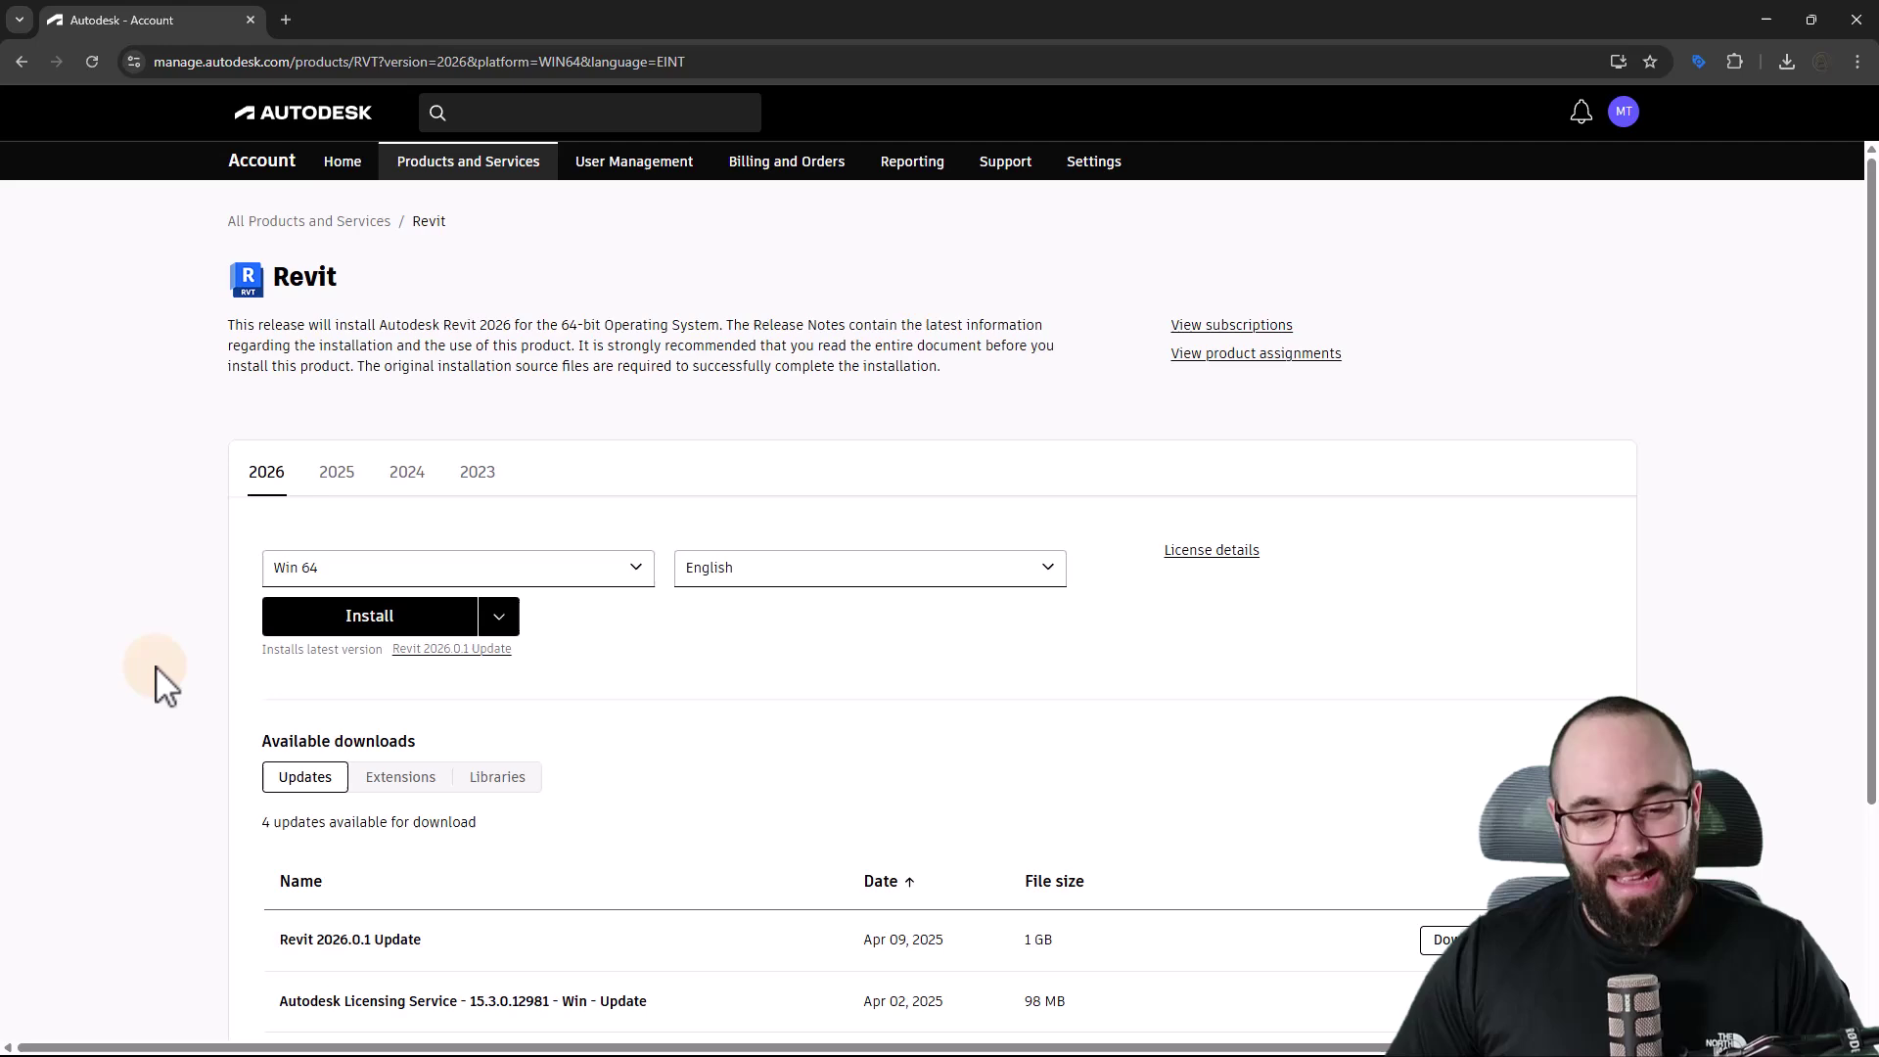
{"action": "scroll", "coordinate": [161, 680], "scroll_direction": "down", "scroll_amount": 3}
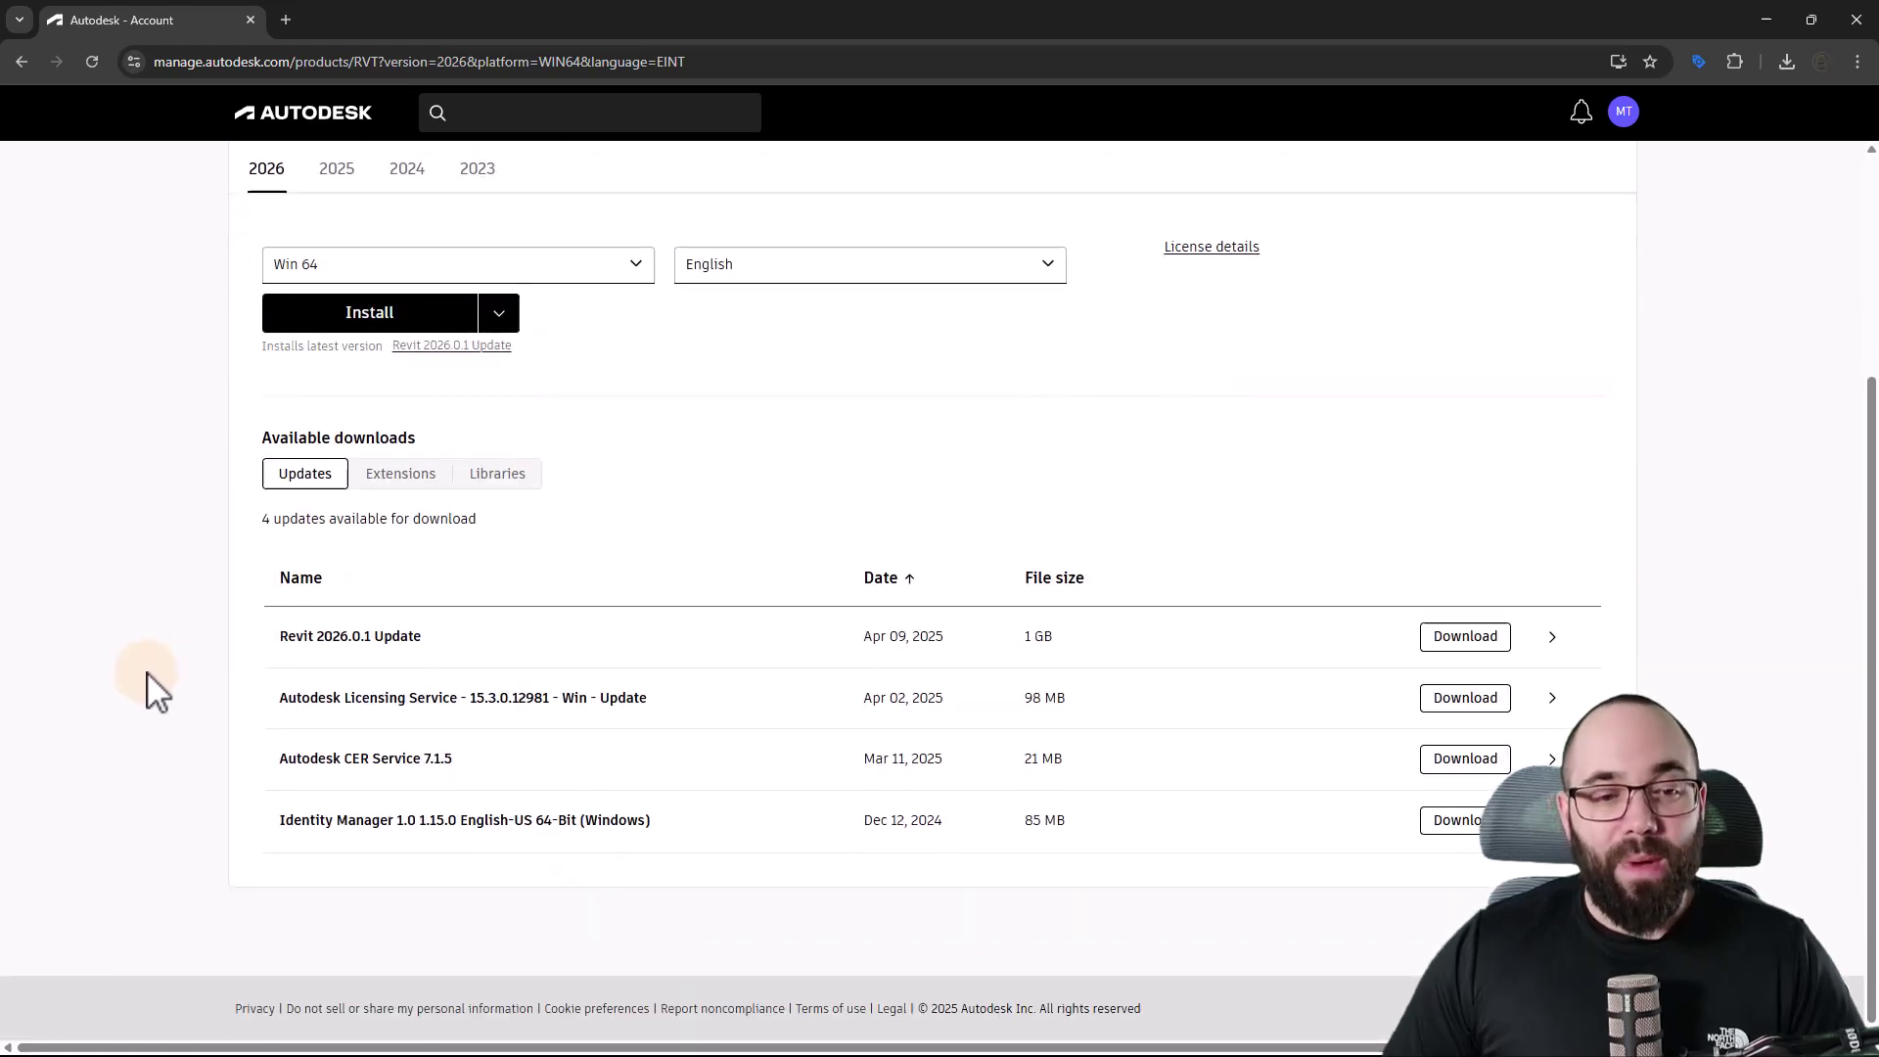
{"action": "scroll", "coordinate": [173, 690], "scroll_direction": "up", "scroll_amount": 3}
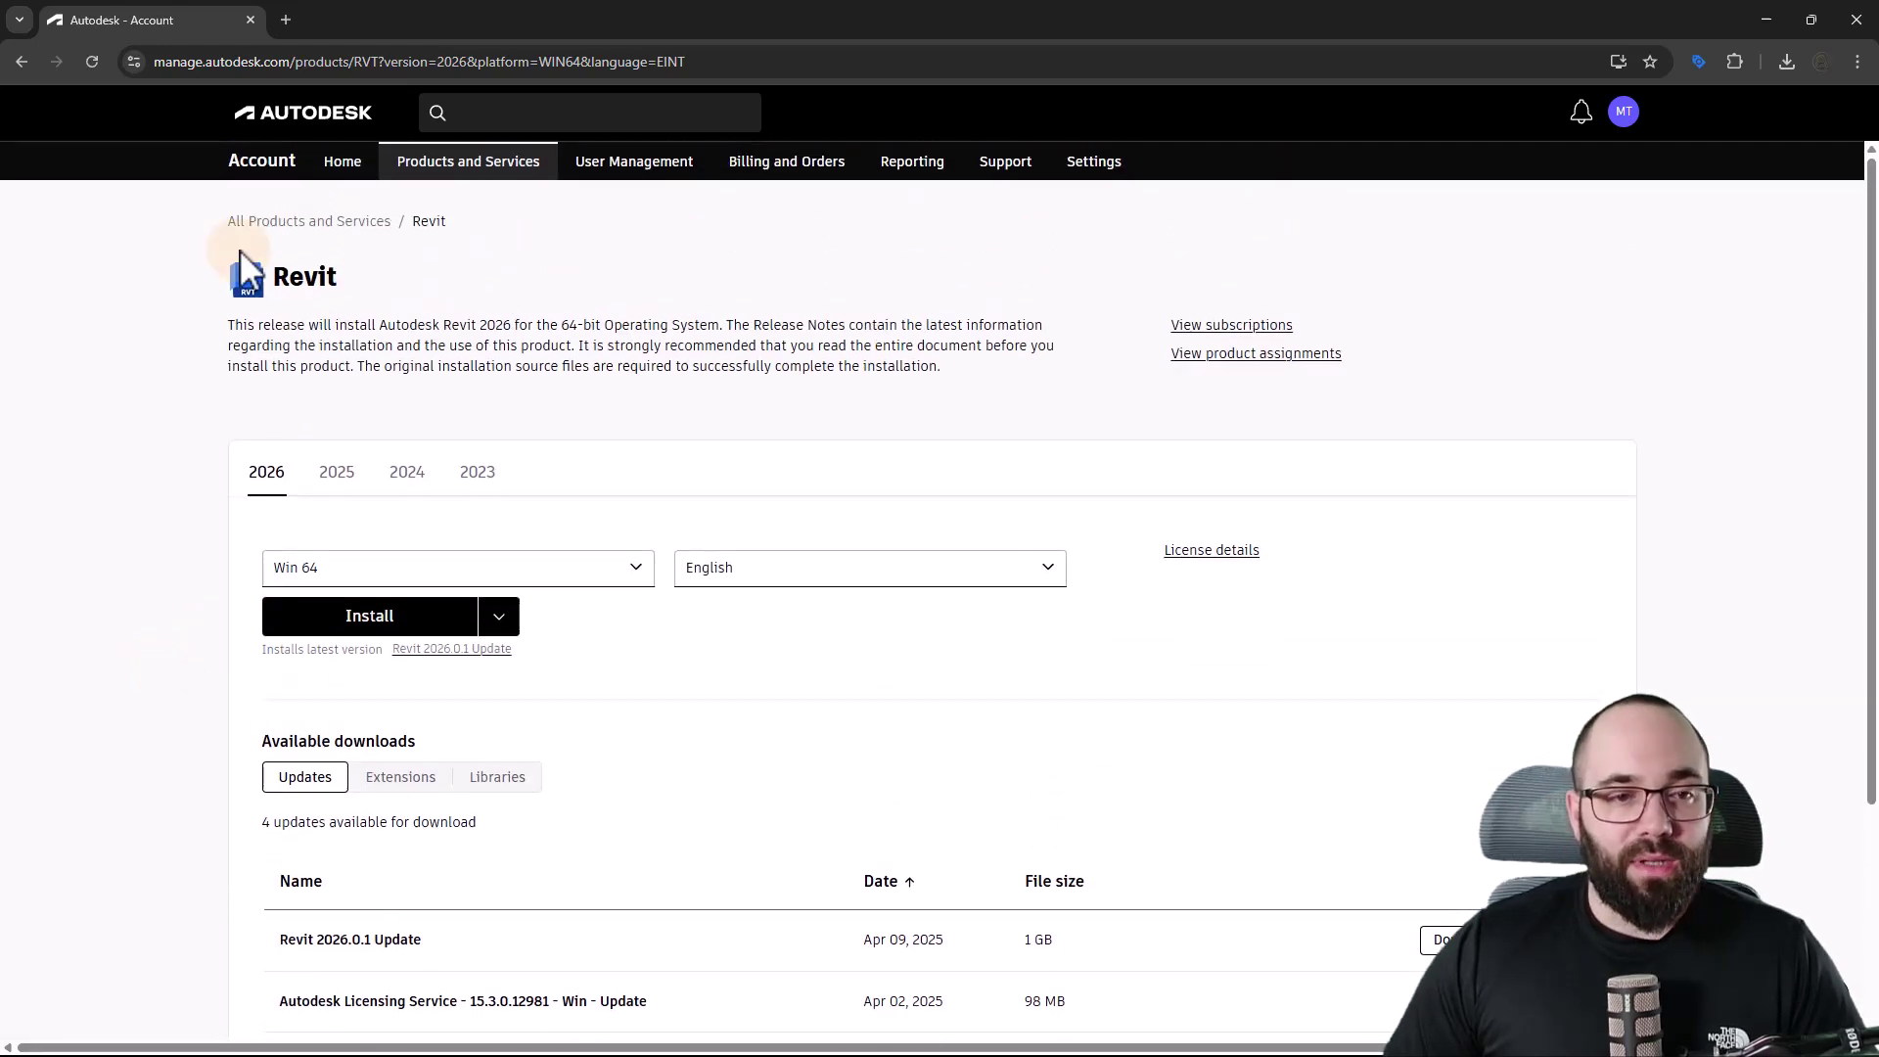
{"action": "scroll", "coordinate": [190, 566], "scroll_direction": "down", "scroll_amount": 1}
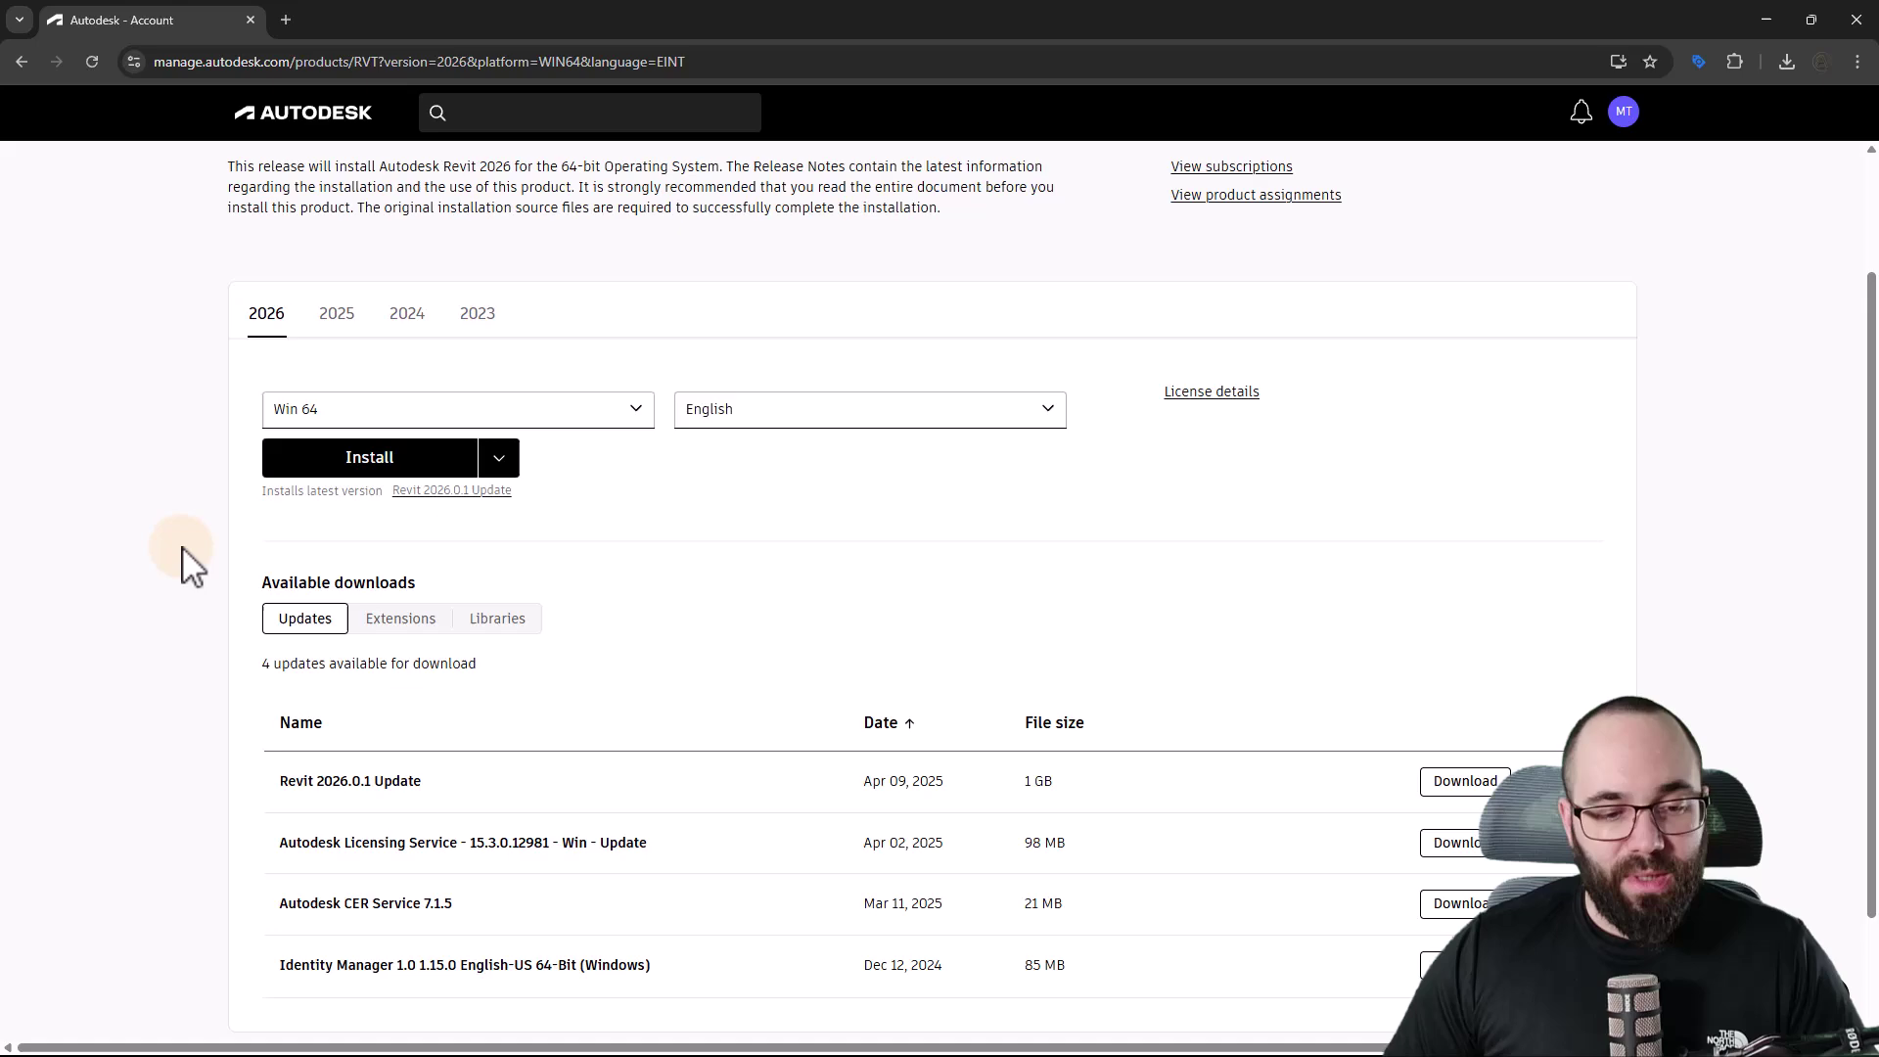
{"action": "scroll", "coordinate": [244, 588], "scroll_direction": "down", "scroll_amount": 1}
Download US English Content for Revit 2026 from the Libraries list.
{"action": "left_click", "coordinate": [517, 485]}
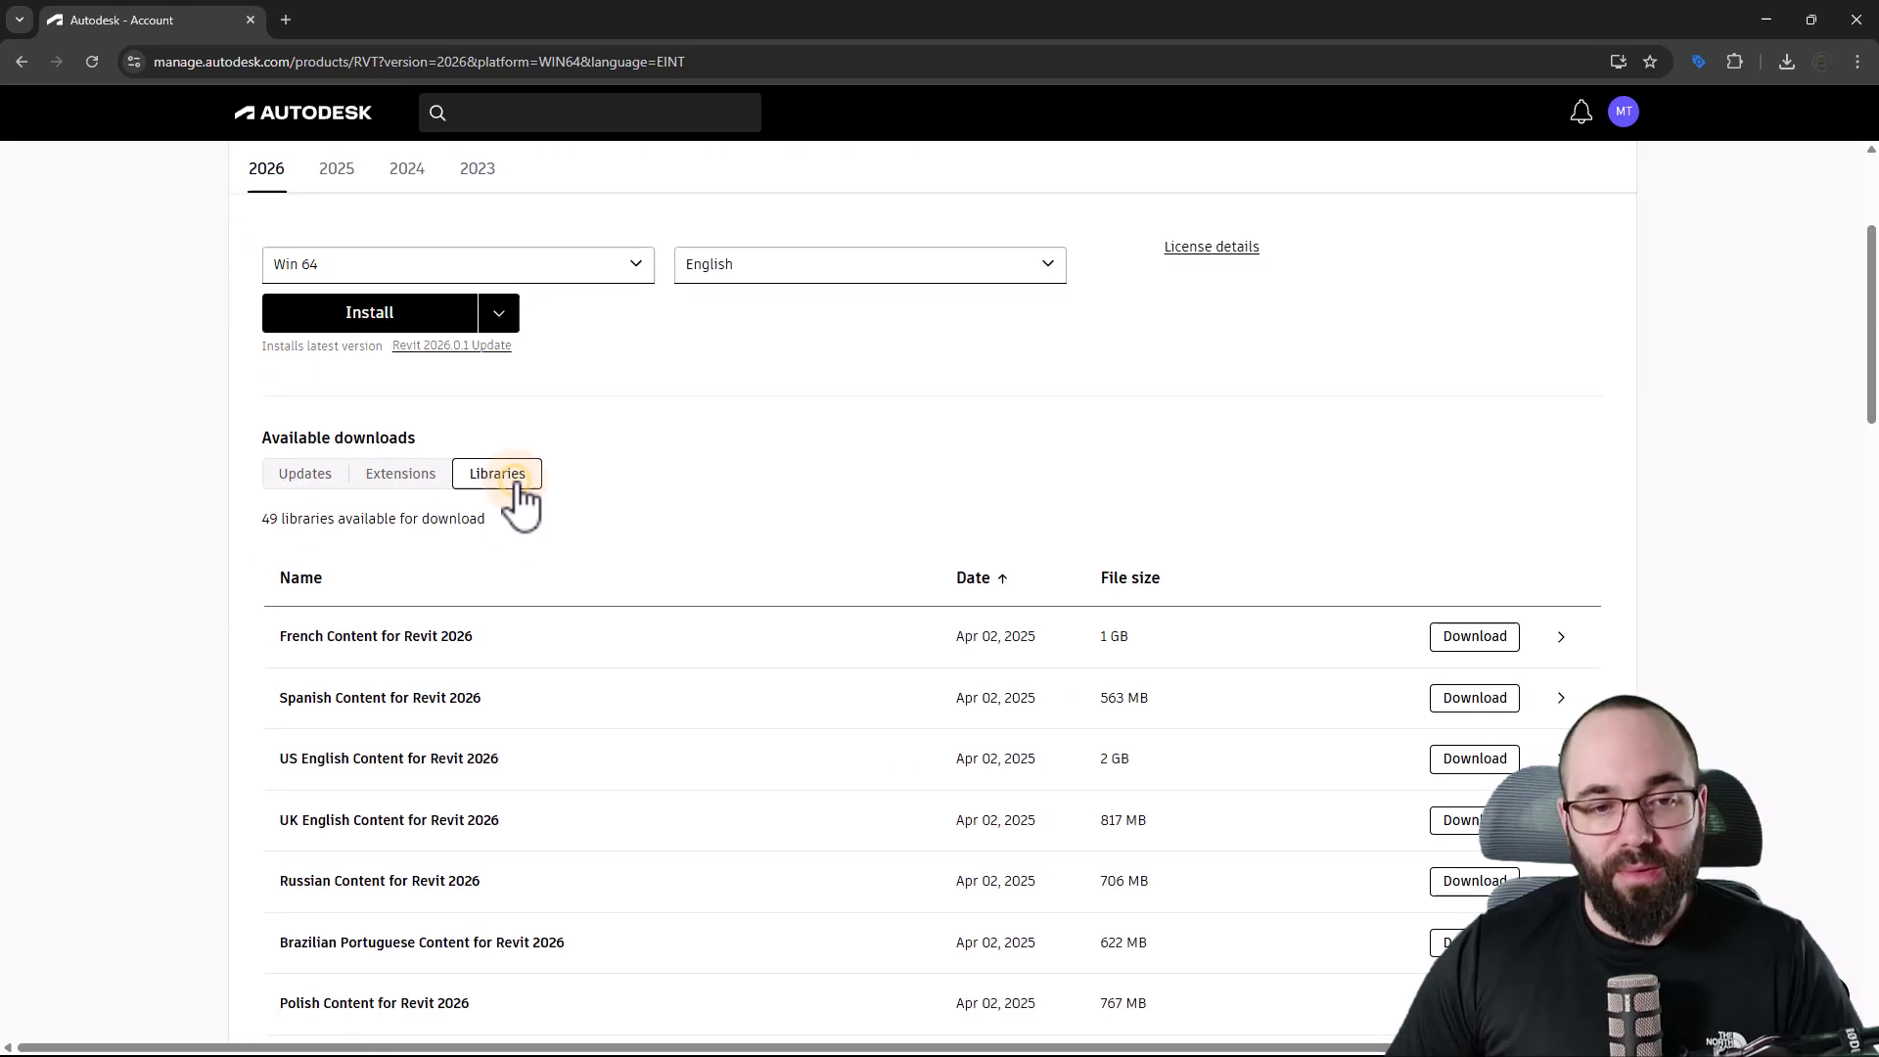
{"action": "scroll", "coordinate": [450, 672], "scroll_direction": "down", "scroll_amount": 1}
{"action": "scroll", "coordinate": [449, 646], "scroll_direction": "down", "scroll_amount": 1}
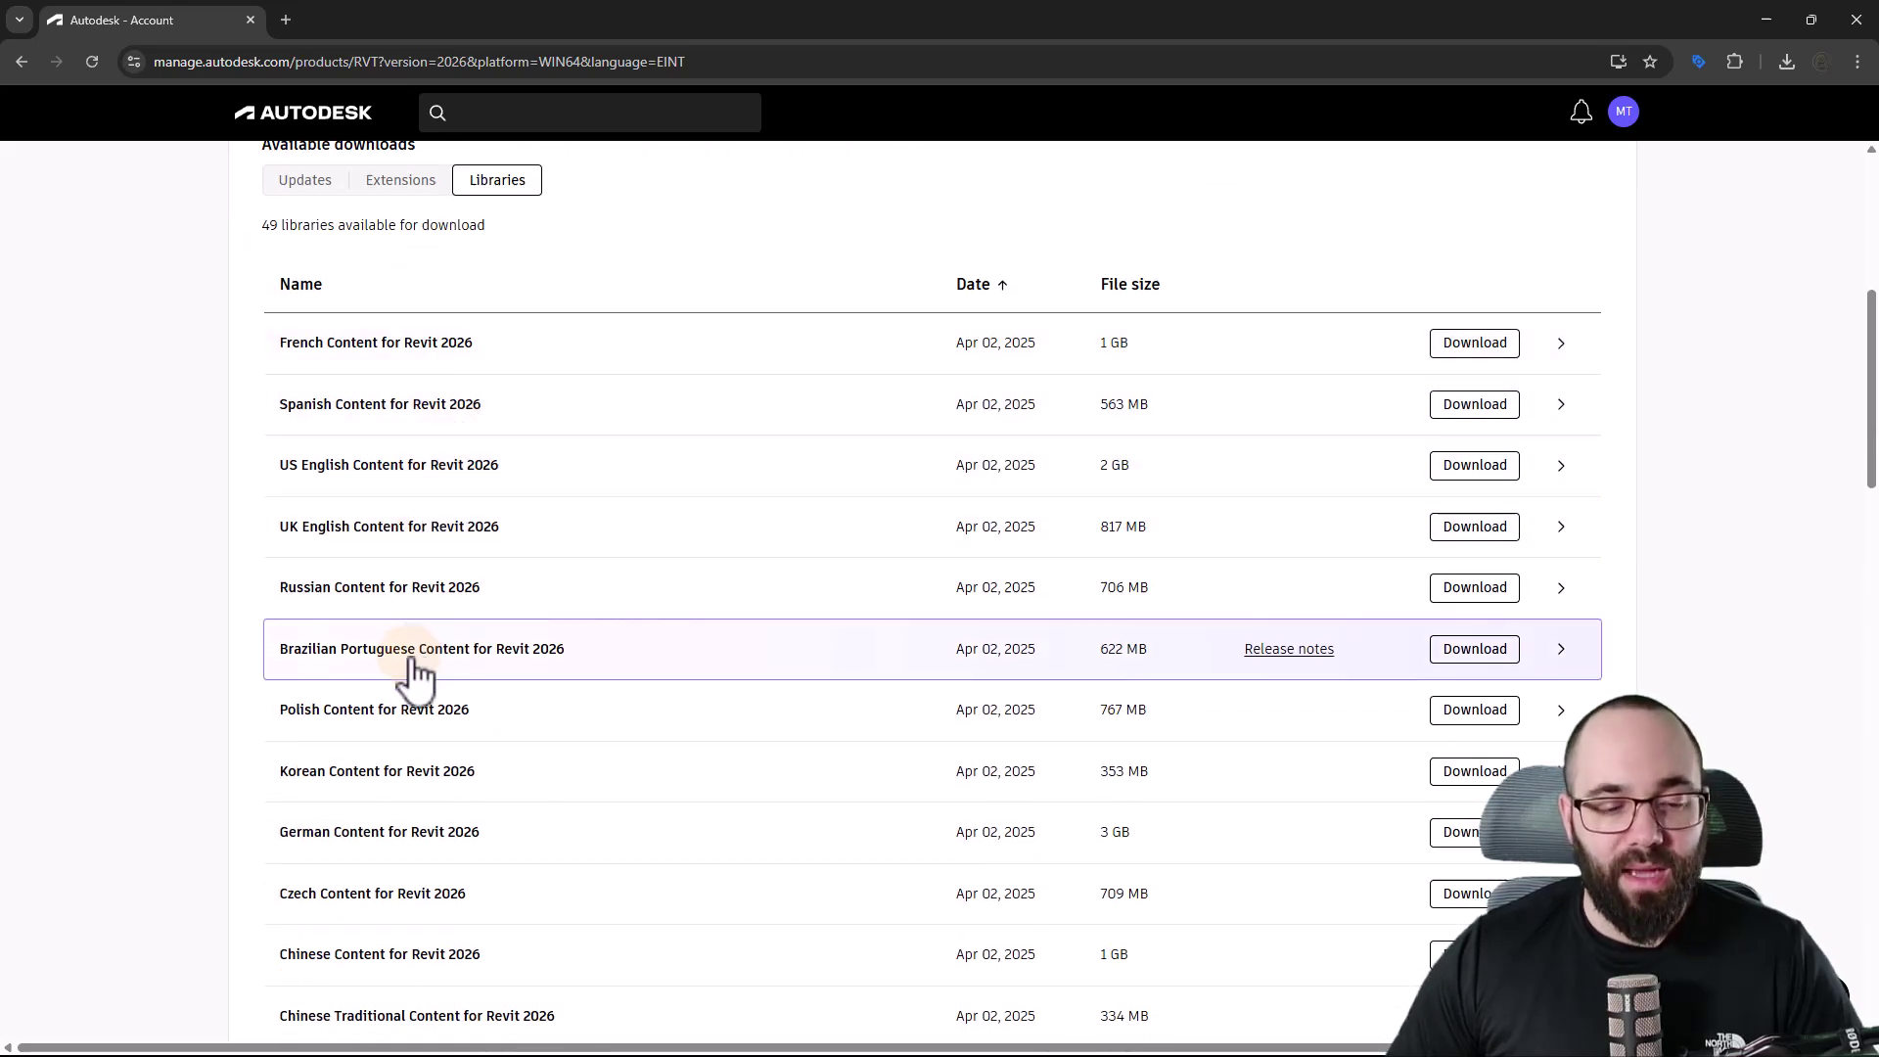
{"action": "scroll", "coordinate": [417, 668], "scroll_direction": "down", "scroll_amount": 3}
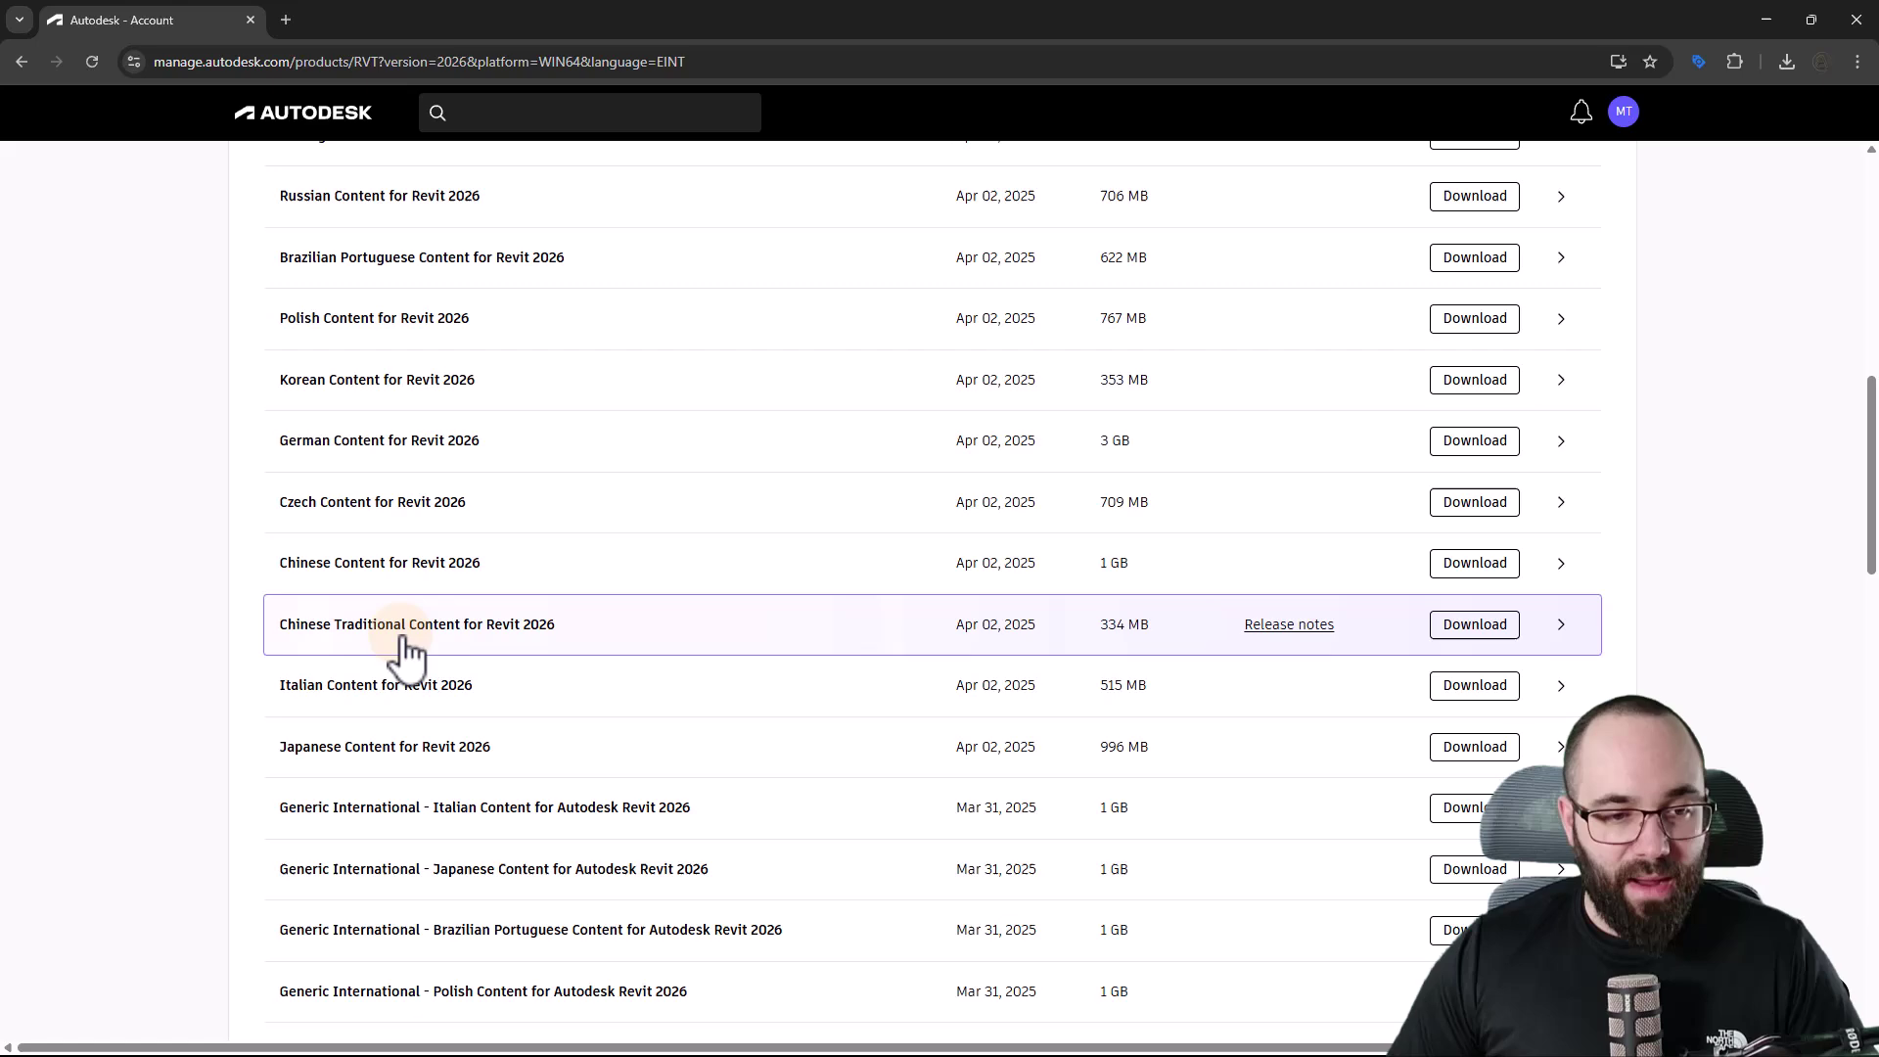
{"action": "scroll", "coordinate": [417, 587], "scroll_direction": "down", "scroll_amount": 1}
{"action": "scroll", "coordinate": [404, 632], "scroll_direction": "down", "scroll_amount": 3}
{"action": "scroll", "coordinate": [406, 643], "scroll_direction": "down", "scroll_amount": 4}
{"action": "scroll", "coordinate": [405, 646], "scroll_direction": "down", "scroll_amount": 5}
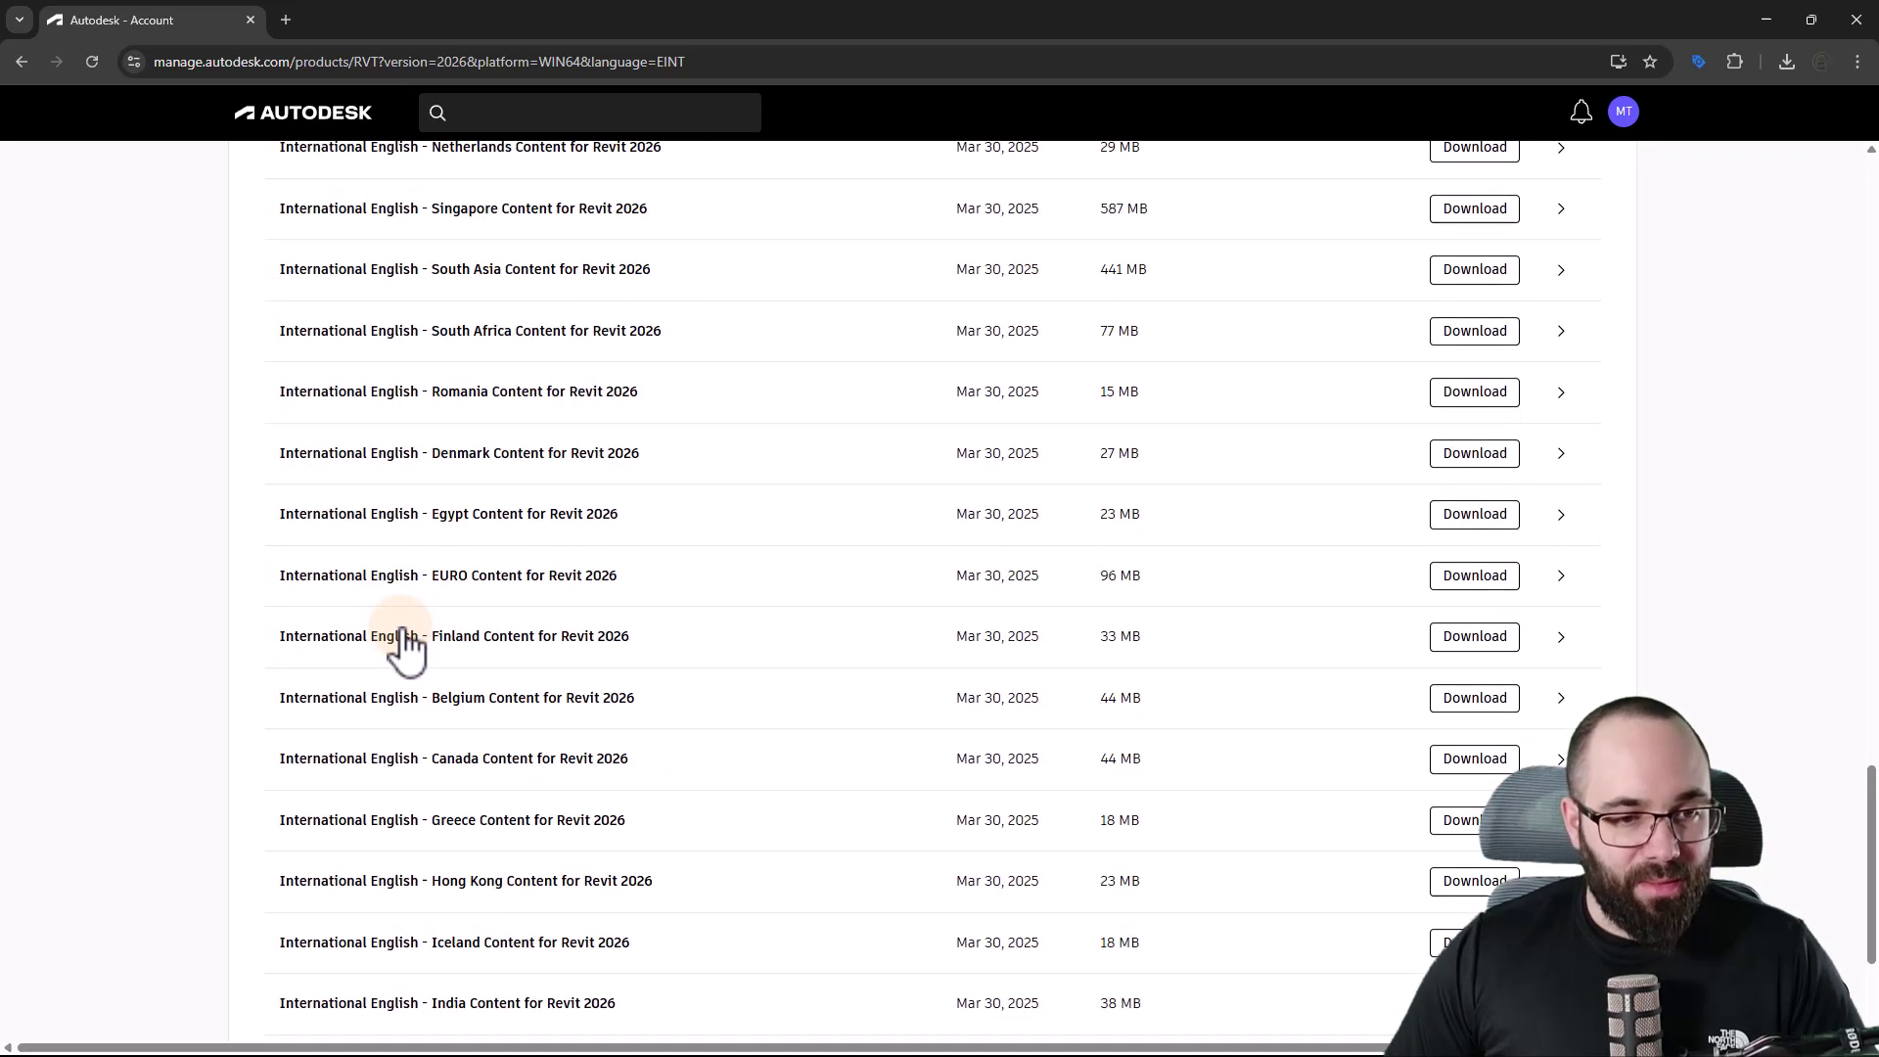
{"action": "scroll", "coordinate": [405, 643], "scroll_direction": "down", "scroll_amount": 2}
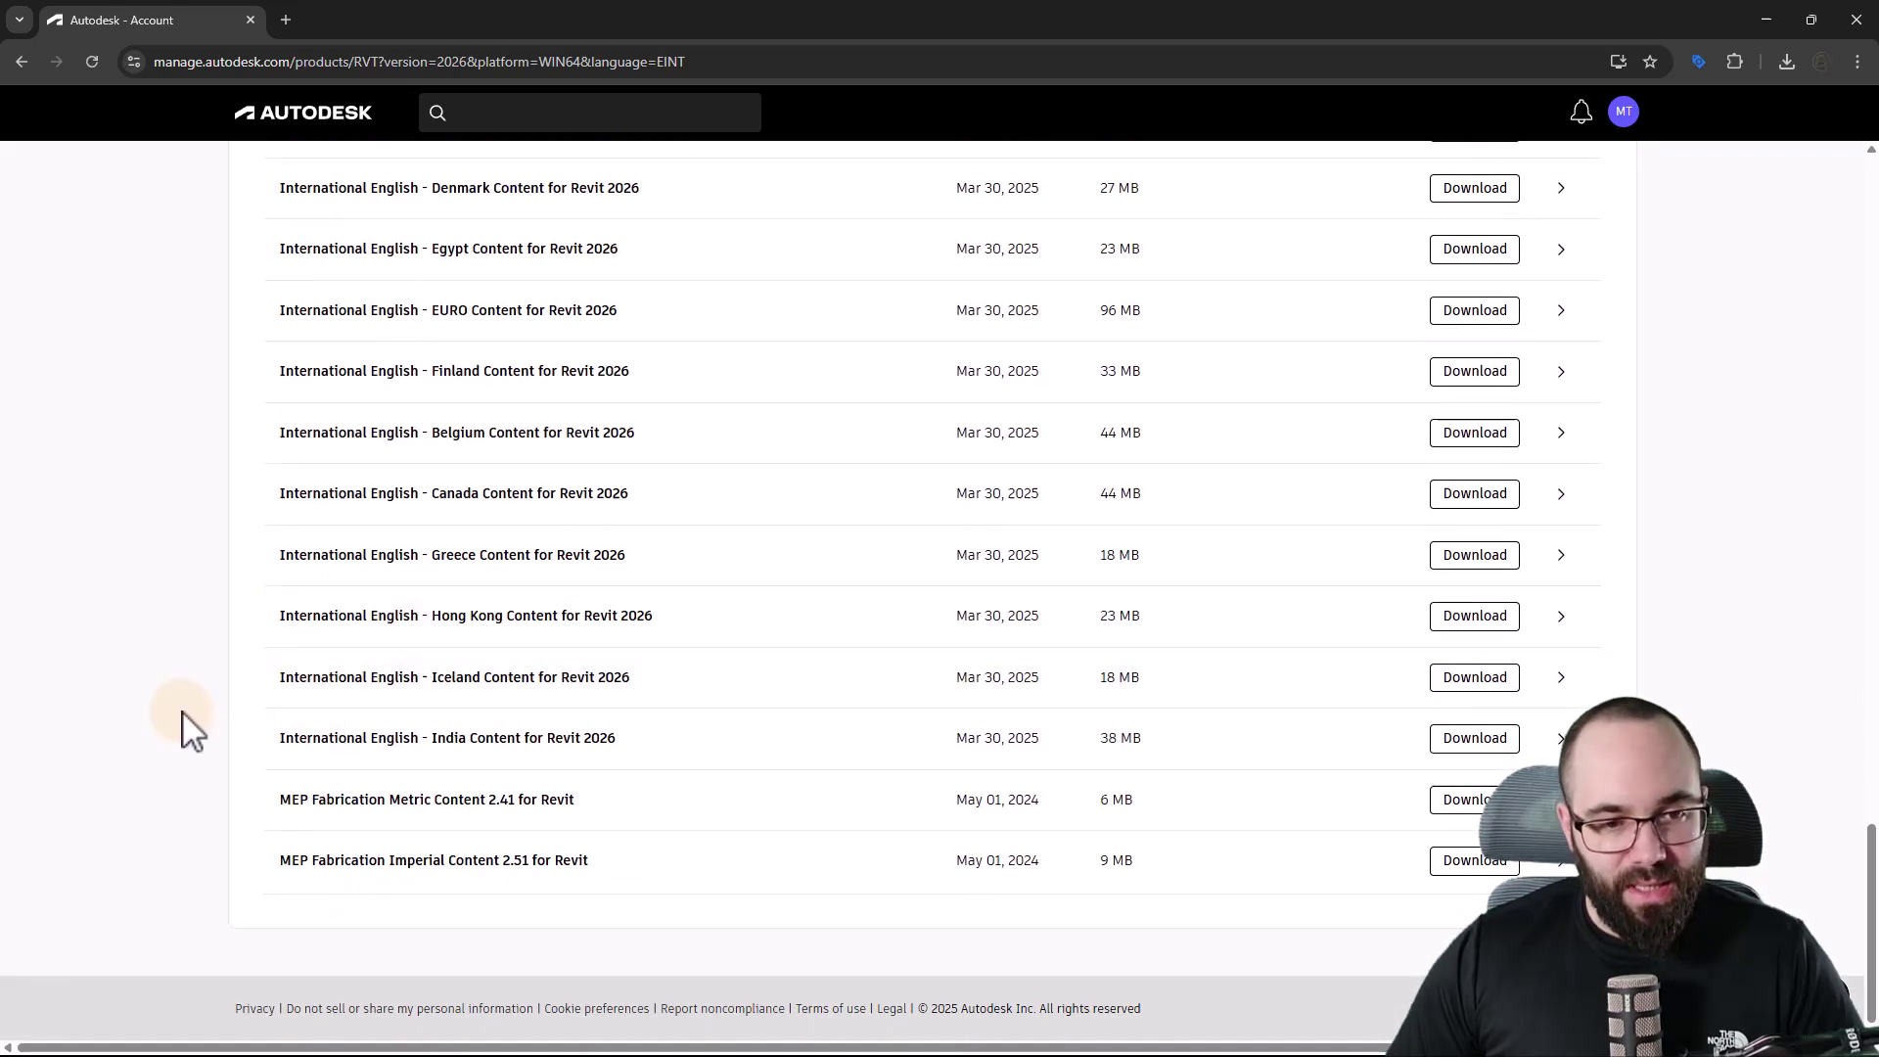
{"action": "scroll", "coordinate": [173, 734], "scroll_direction": "up", "scroll_amount": 3}
{"action": "scroll", "coordinate": [174, 734], "scroll_direction": "up", "scroll_amount": 2}
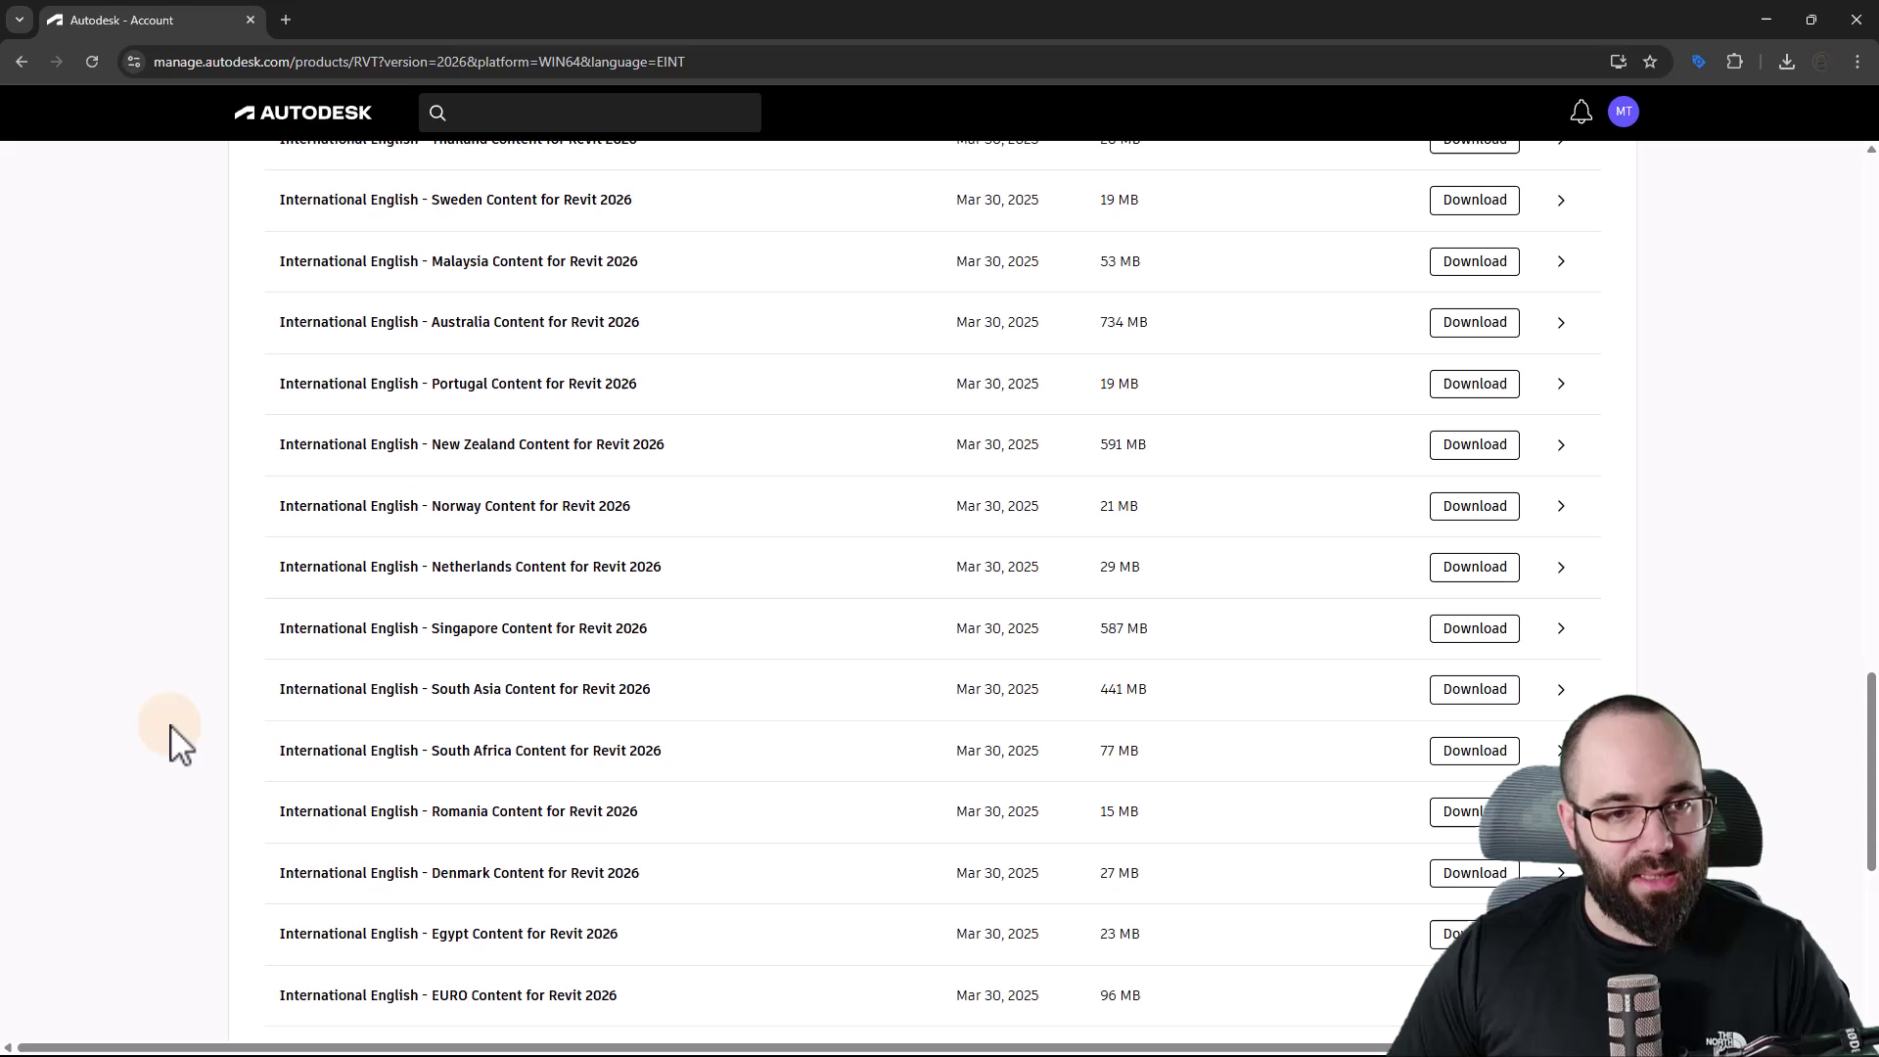
{"action": "scroll", "coordinate": [174, 741], "scroll_direction": "up", "scroll_amount": 3}
{"action": "scroll", "coordinate": [174, 741], "scroll_direction": "up", "scroll_amount": 3}
{"action": "scroll", "coordinate": [174, 742], "scroll_direction": "up", "scroll_amount": 2}
{"action": "scroll", "coordinate": [173, 742], "scroll_direction": "up", "scroll_amount": 2}
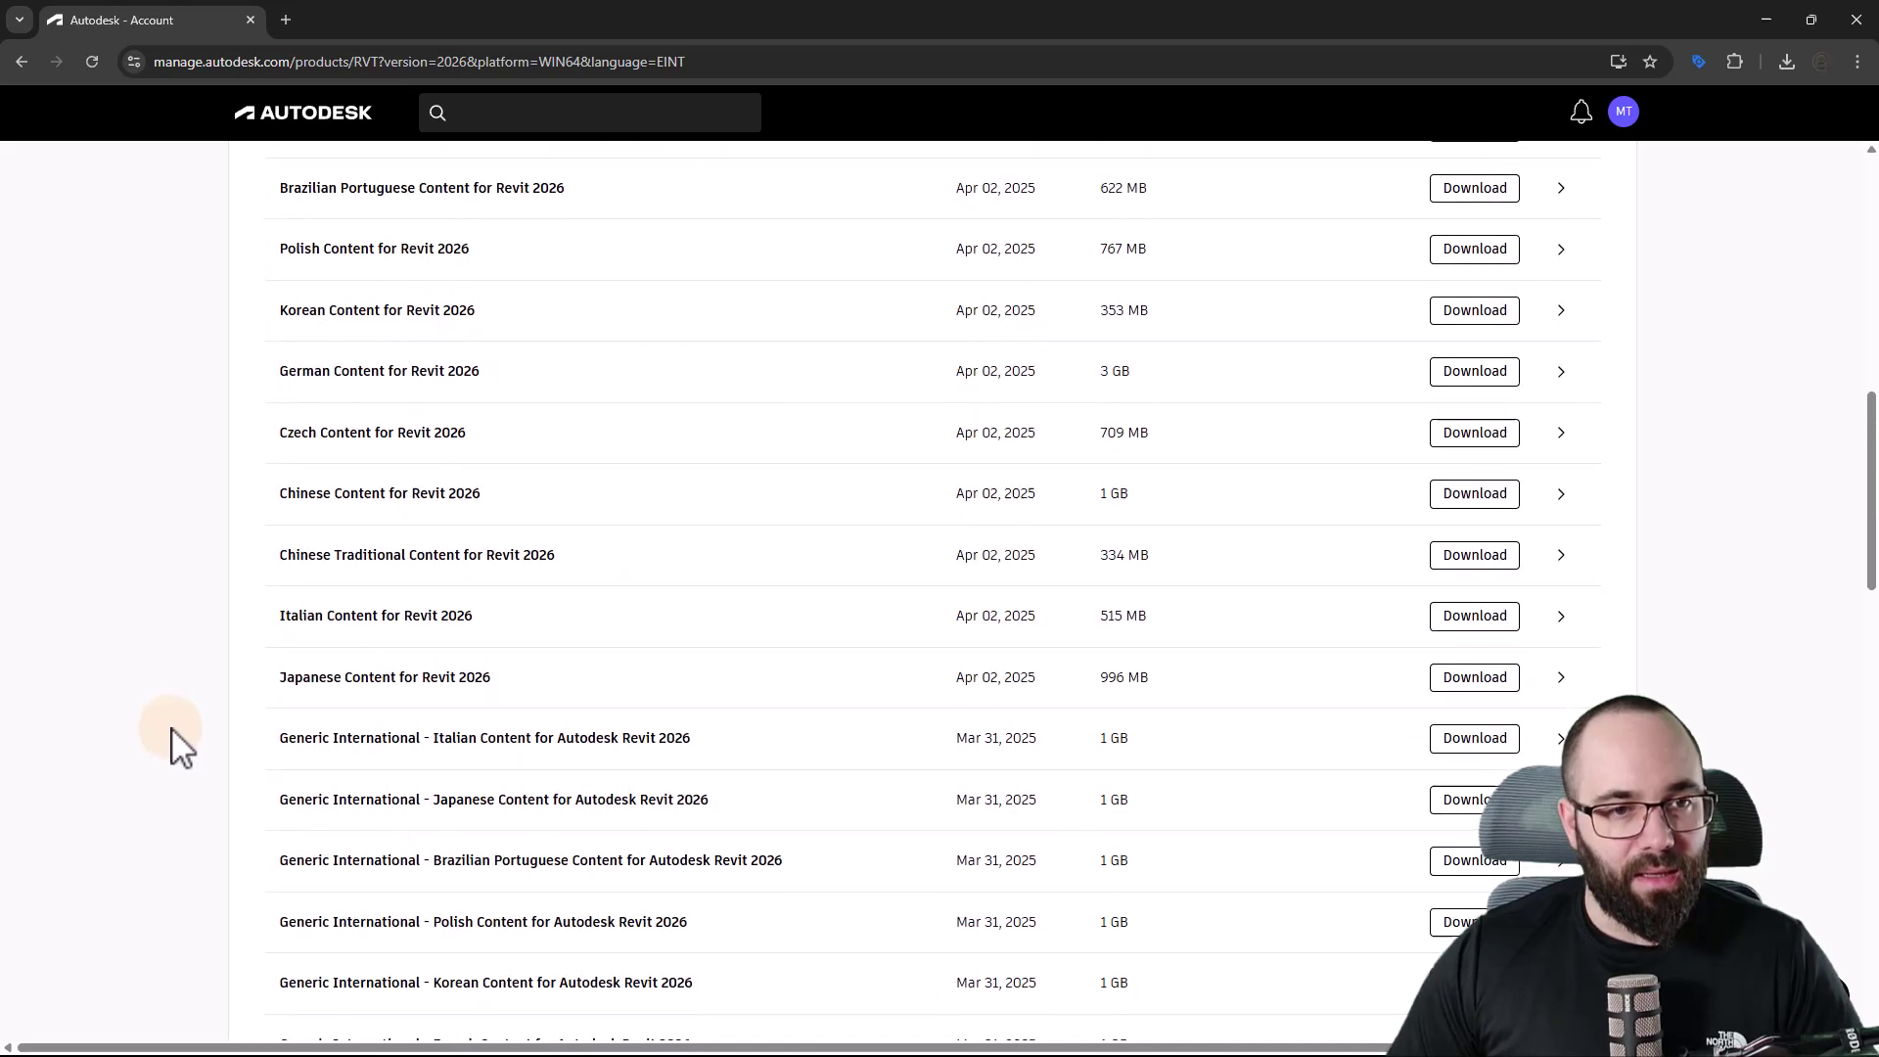
{"action": "scroll", "coordinate": [173, 741], "scroll_direction": "up", "scroll_amount": 1}
{"action": "scroll", "coordinate": [174, 741], "scroll_direction": "up", "scroll_amount": 1}
{"action": "scroll", "coordinate": [177, 742], "scroll_direction": "up", "scroll_amount": 1}
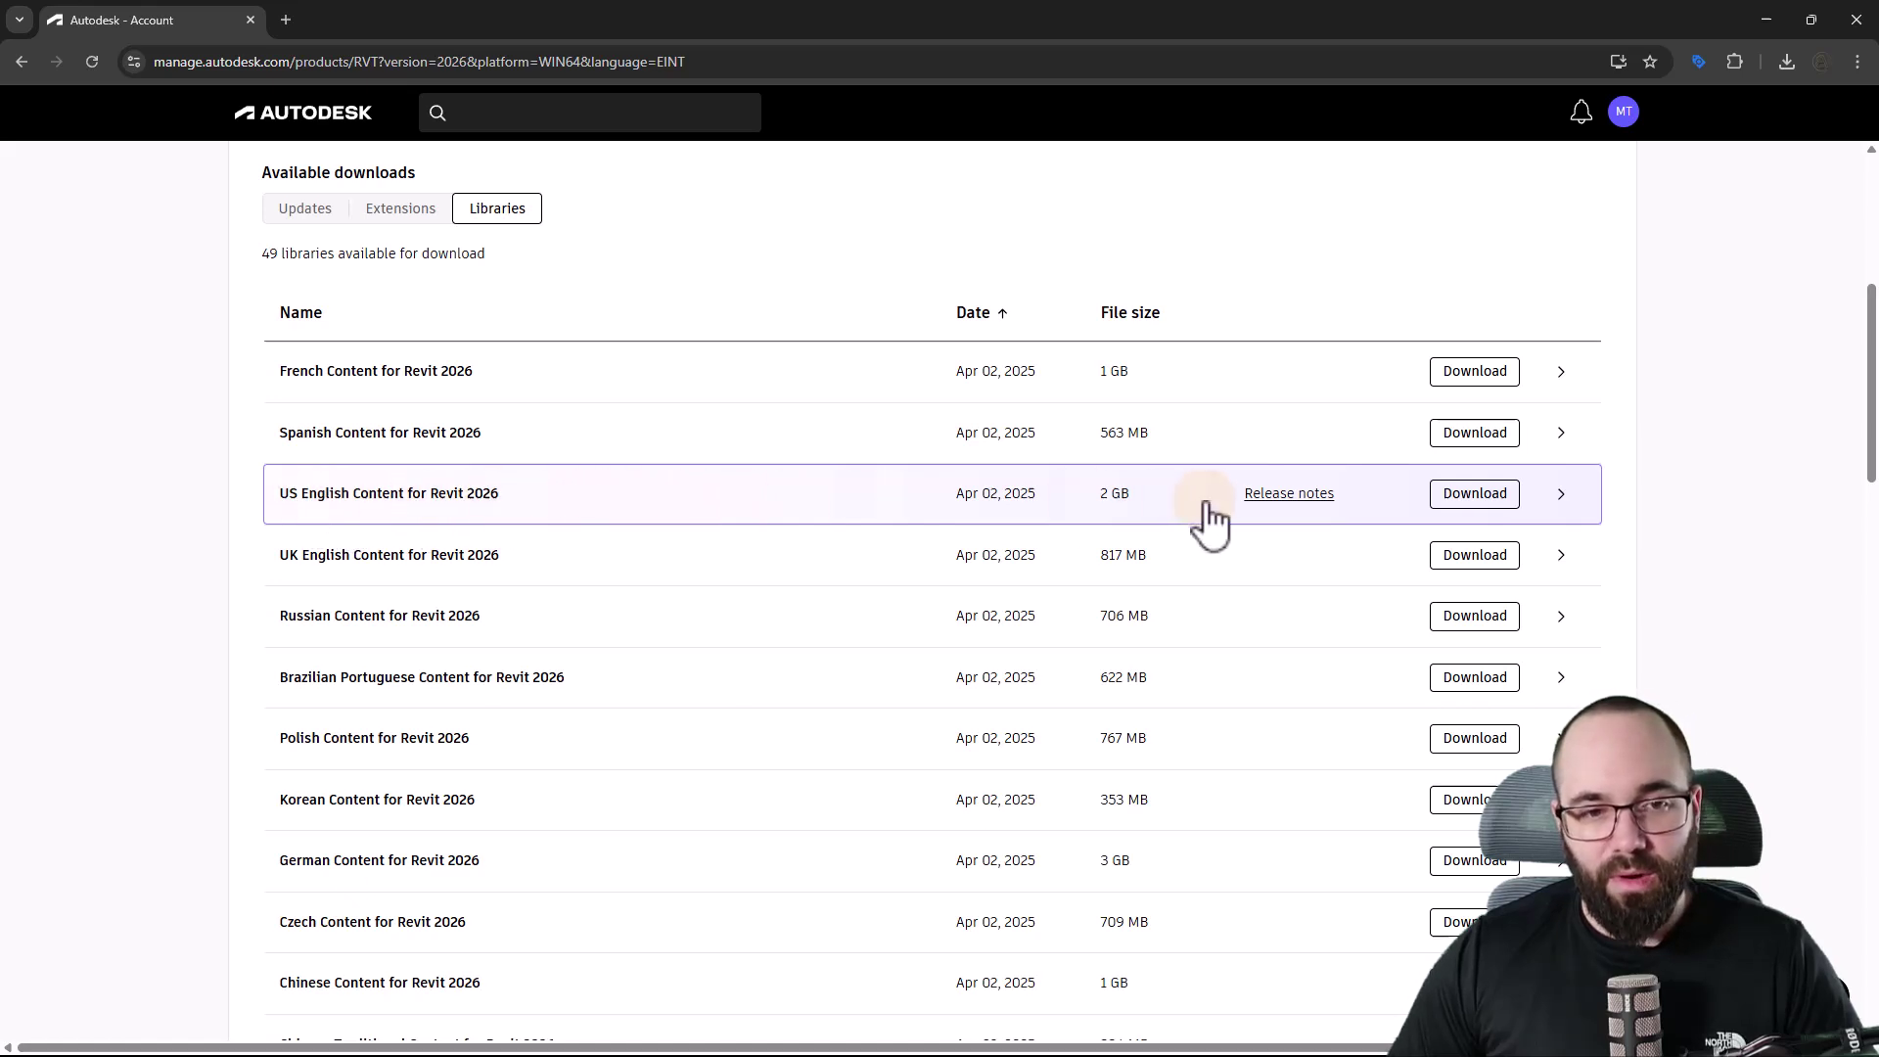
{"action": "left_click", "coordinate": [1463, 497]}
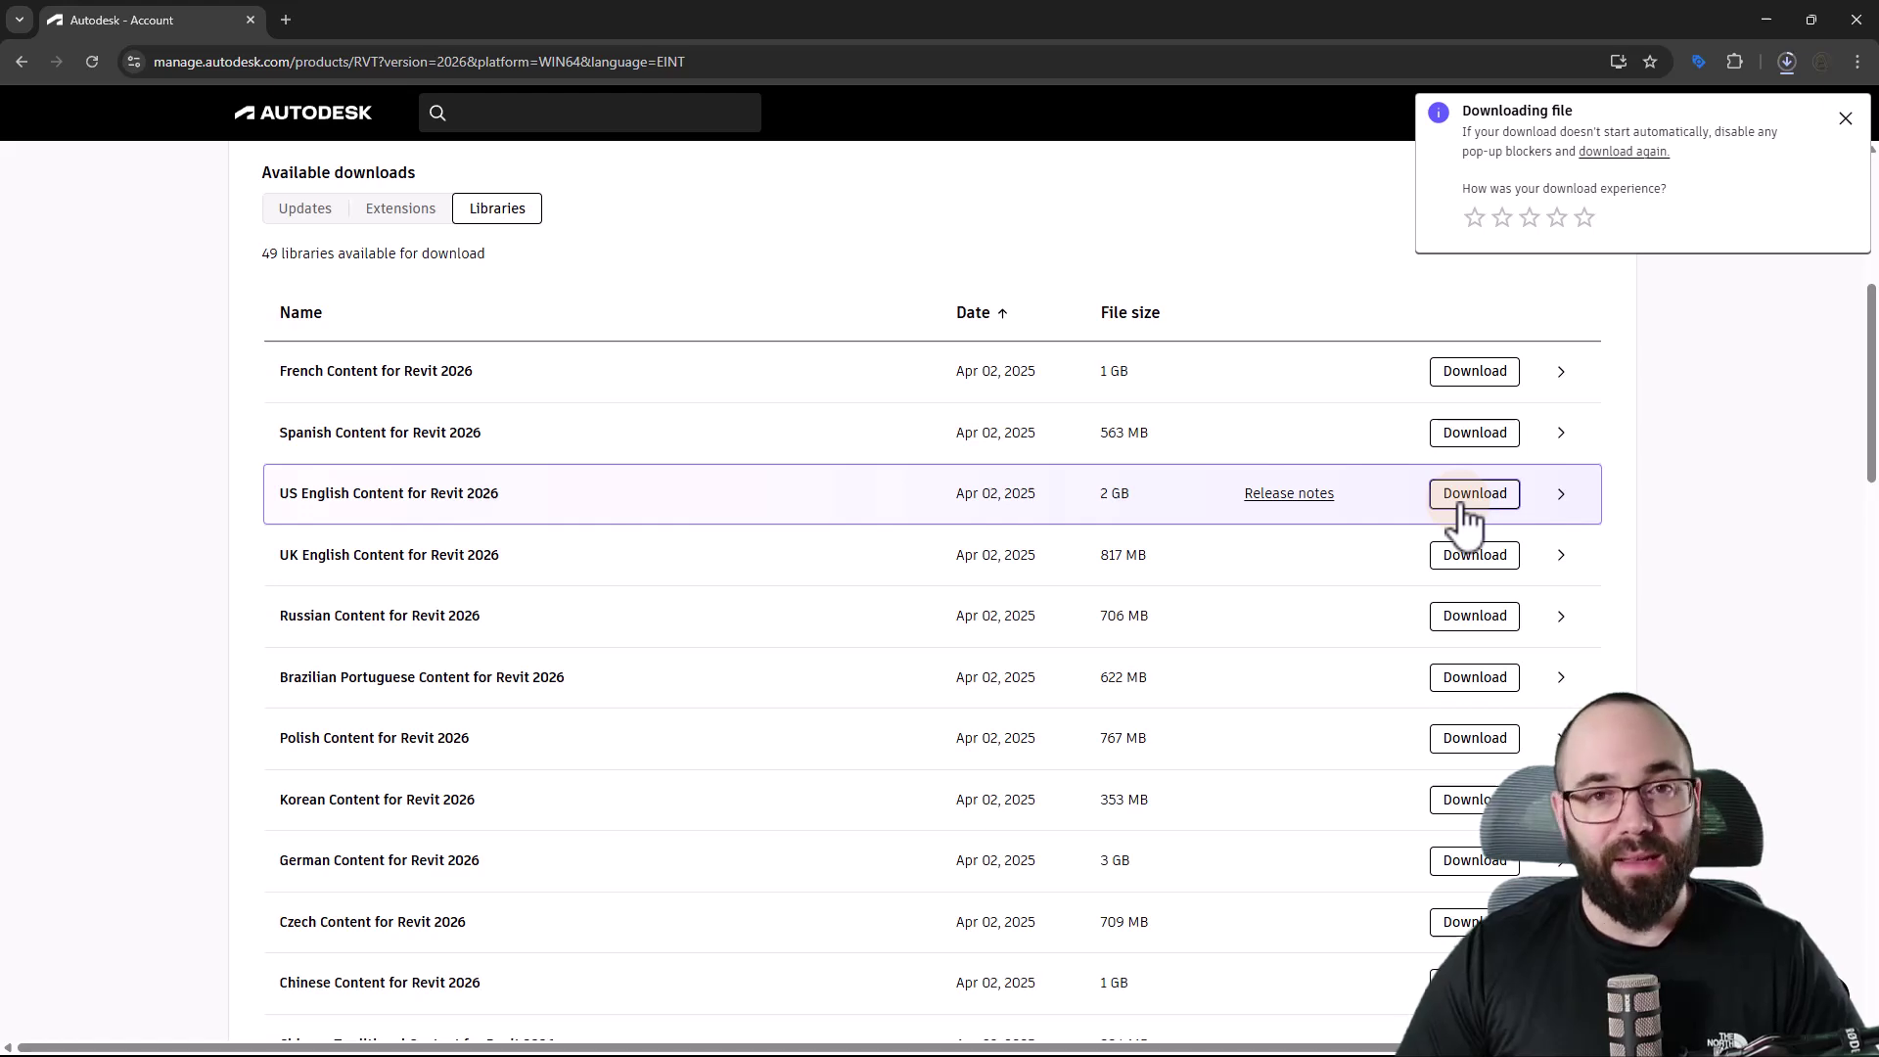
Run the downloaded RVTCPENU (2).exe and install US English Content for Revit 2026.
{"action": "left_click", "coordinate": [1787, 61]}
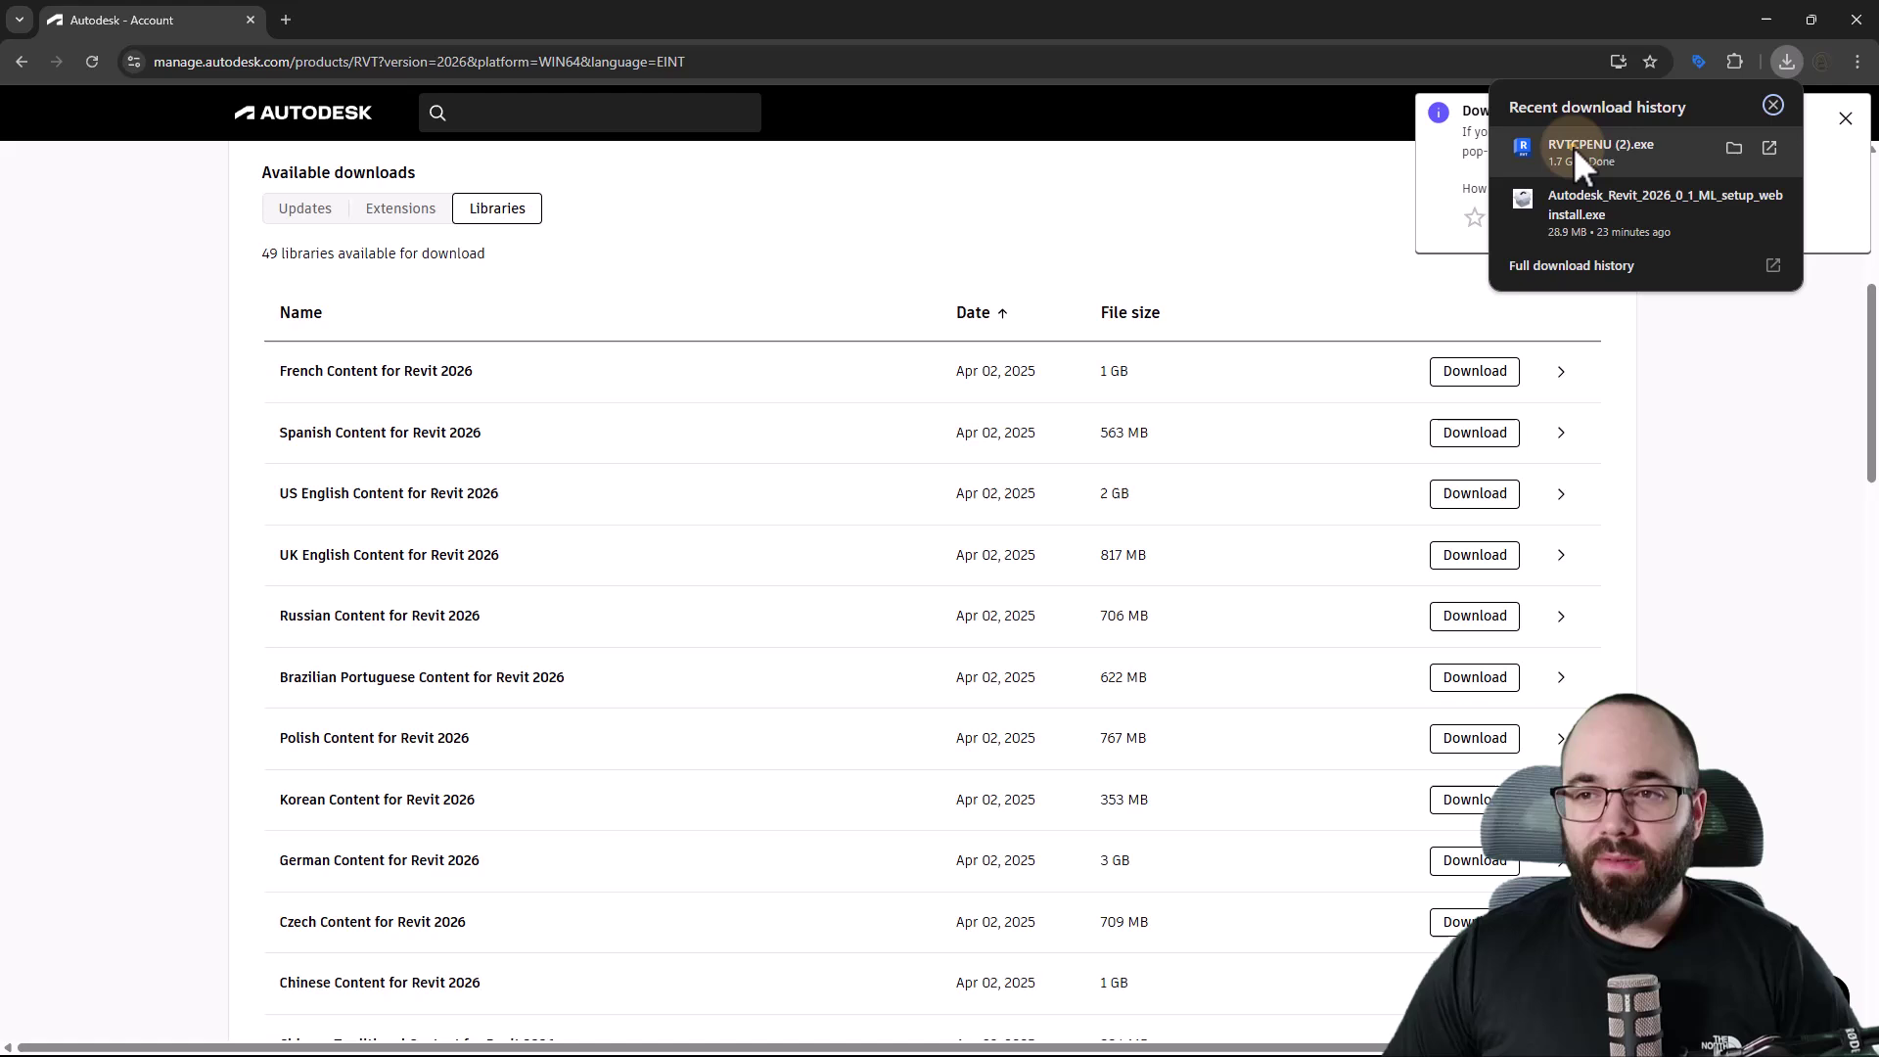
{"action": "left_click", "coordinate": [1573, 145]}
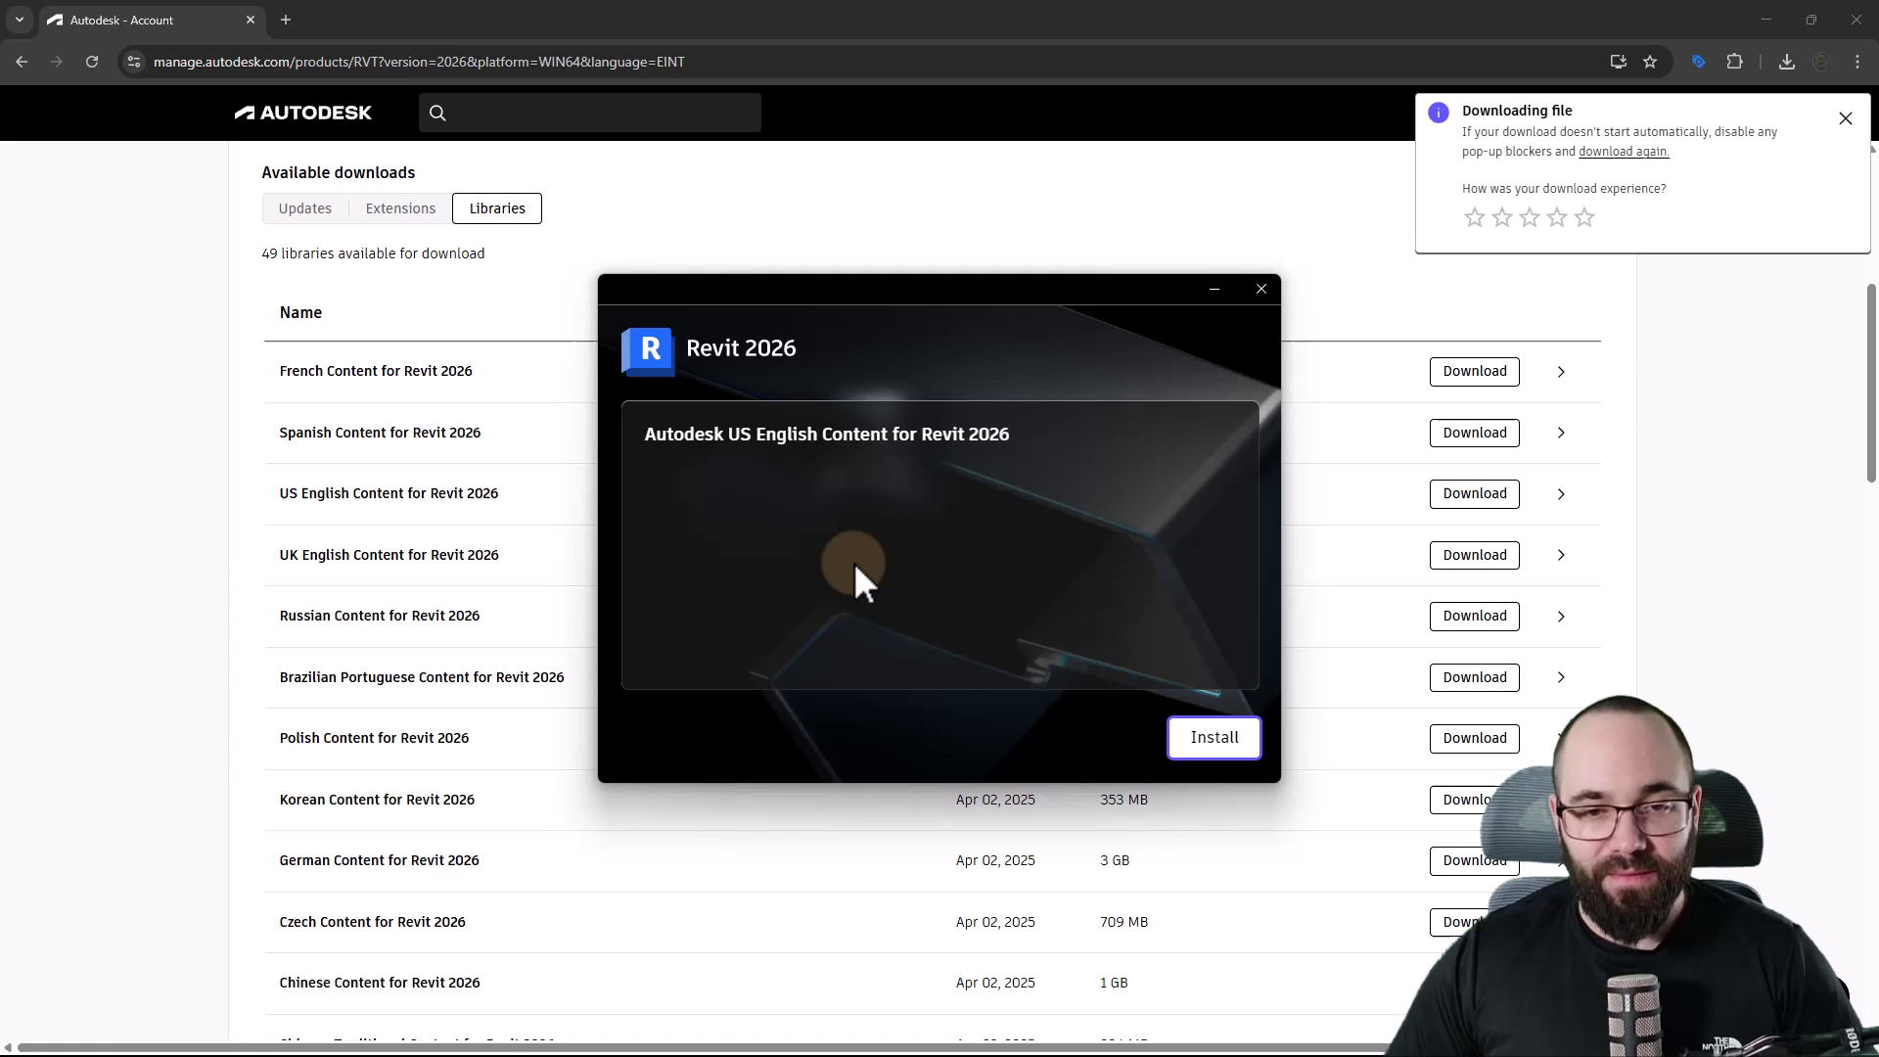
{"action": "left_click", "coordinate": [1214, 739]}
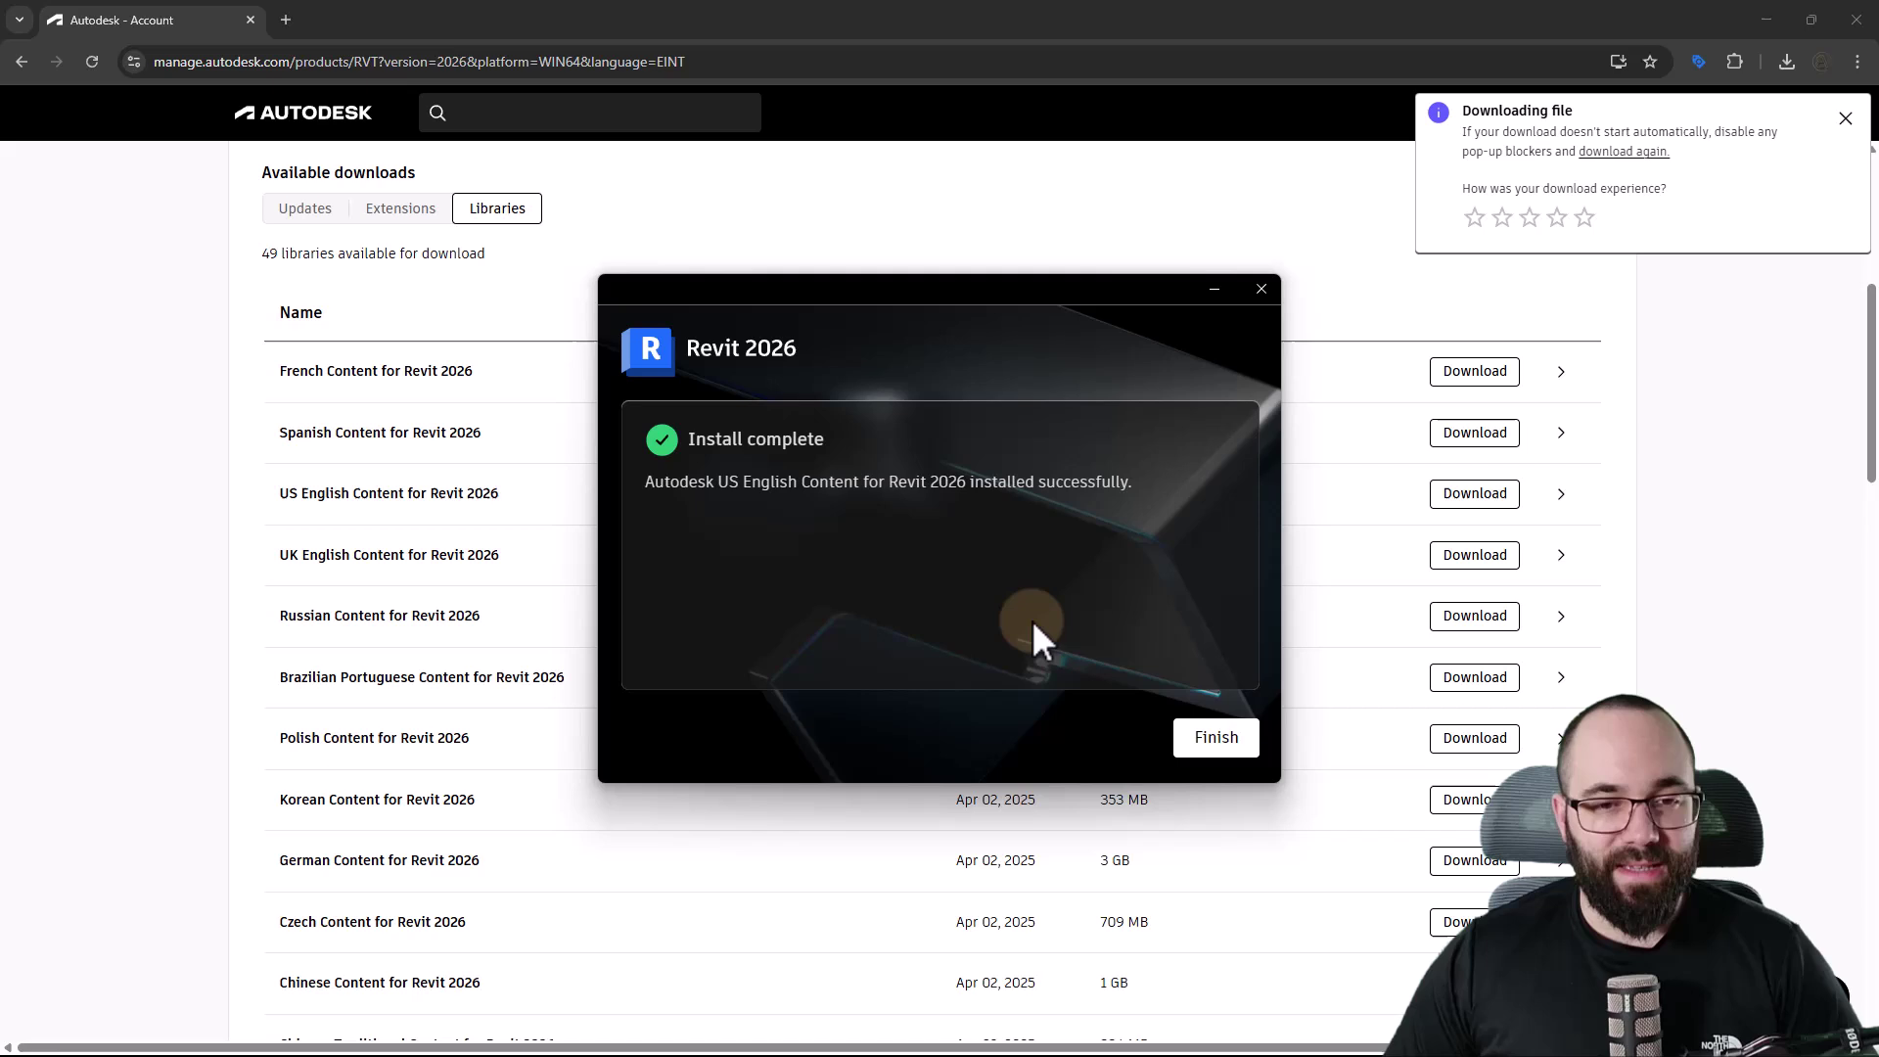
{"action": "left_click", "coordinate": [1213, 739]}
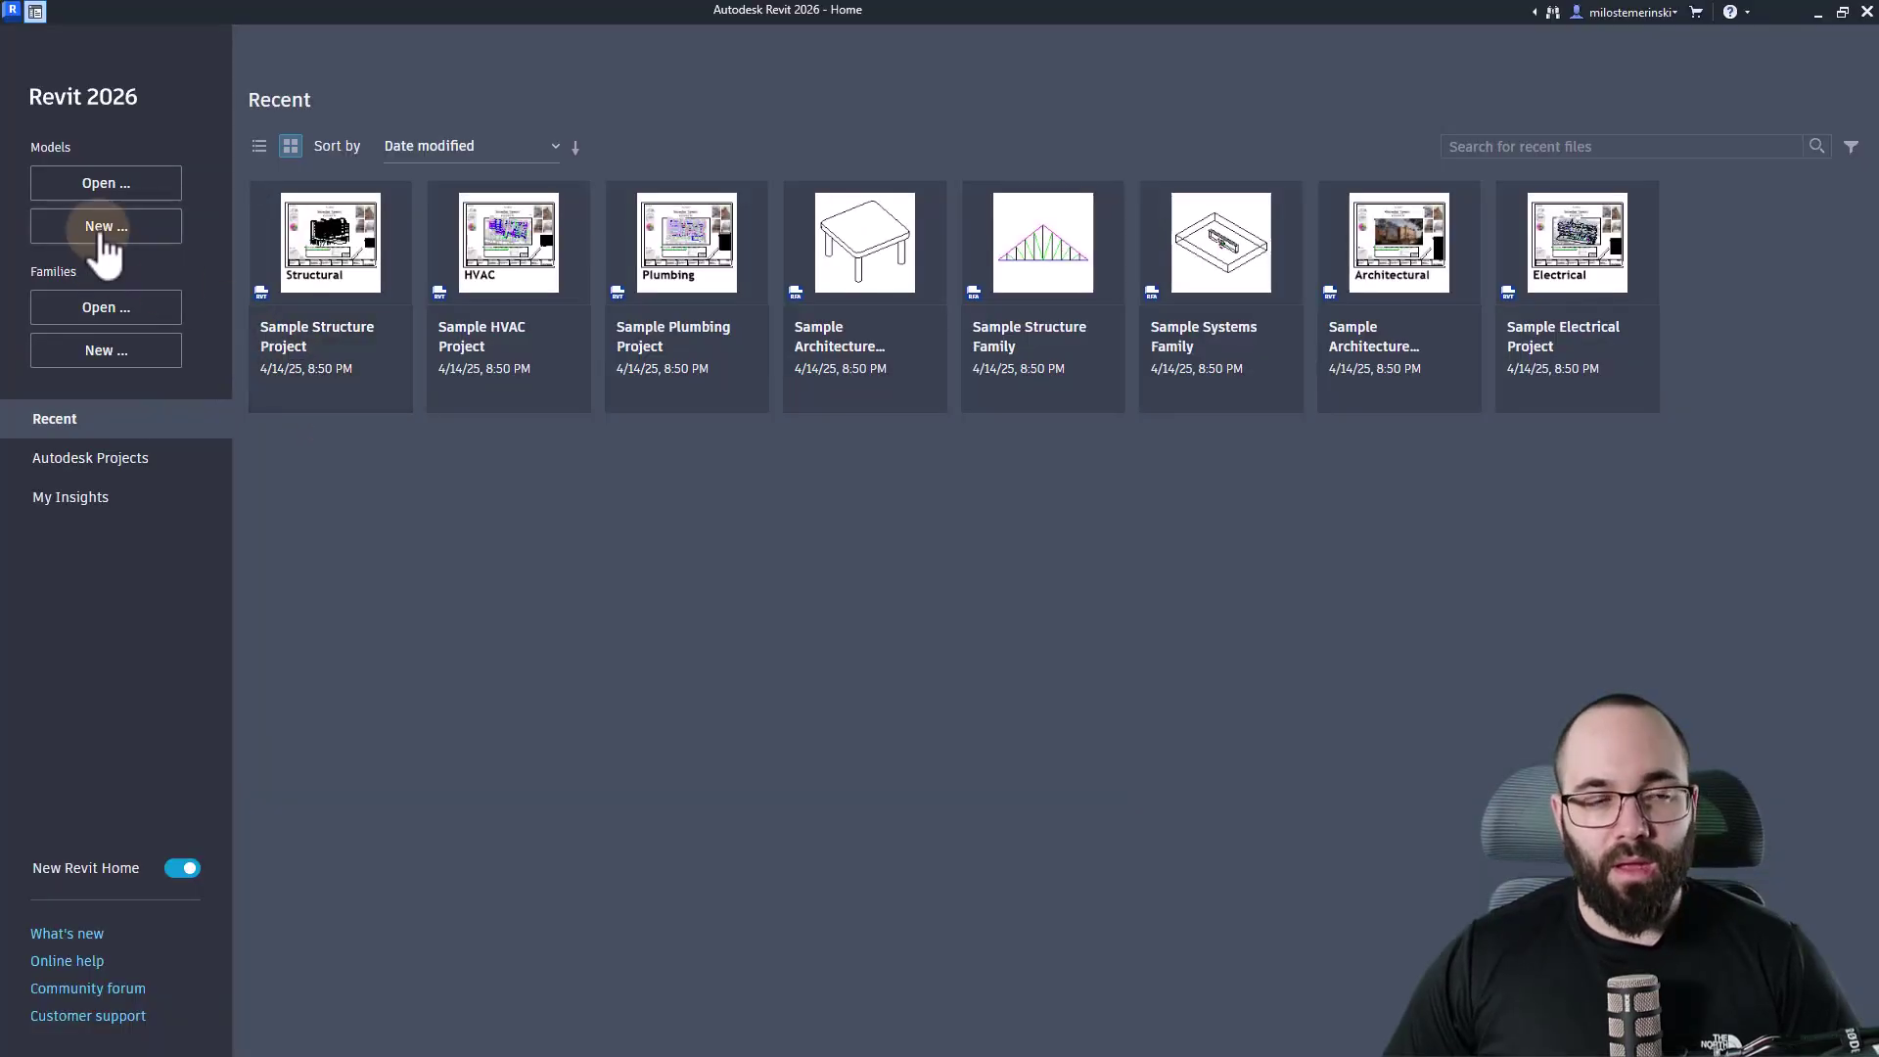
Start a new project, Project1, from the Metric Multi-discipline template.
{"action": "left_click", "coordinate": [103, 226]}
{"action": "left_click", "coordinate": [886, 498]}
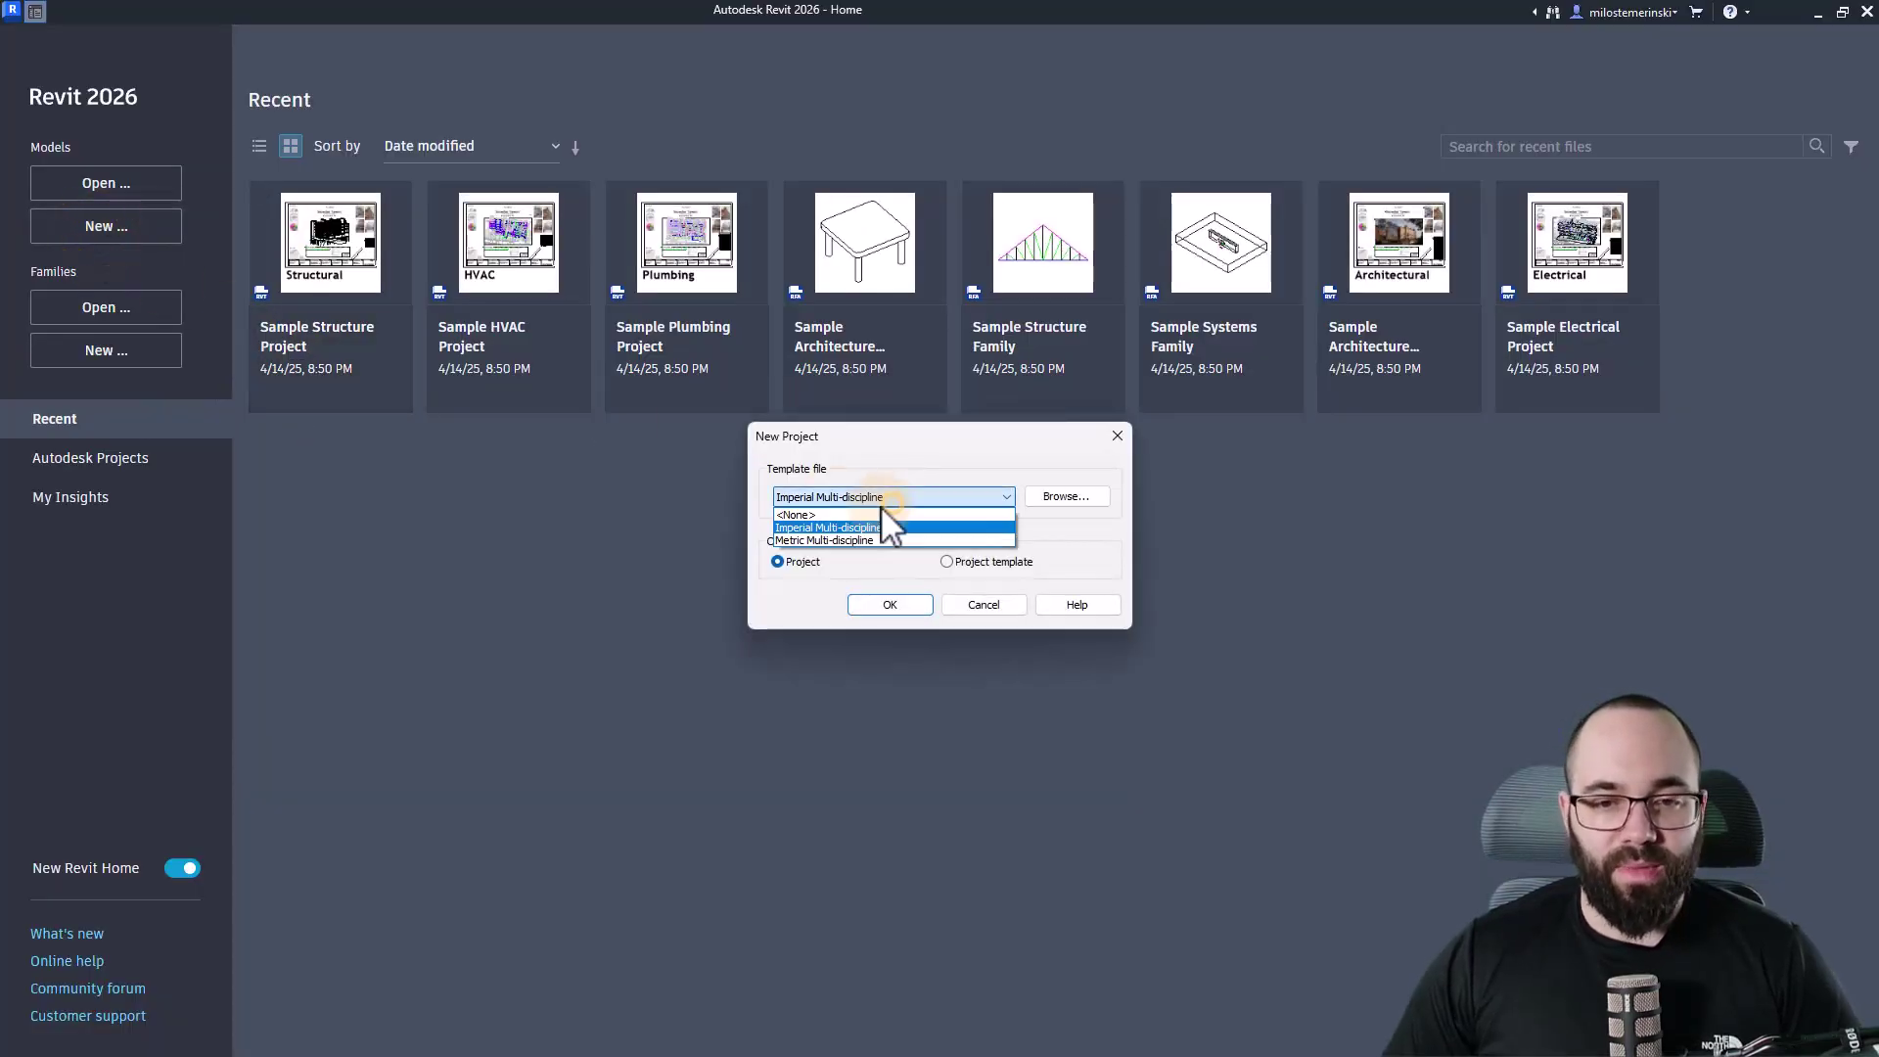
{"action": "left_click", "coordinate": [823, 540]}
{"action": "left_click", "coordinate": [893, 606]}
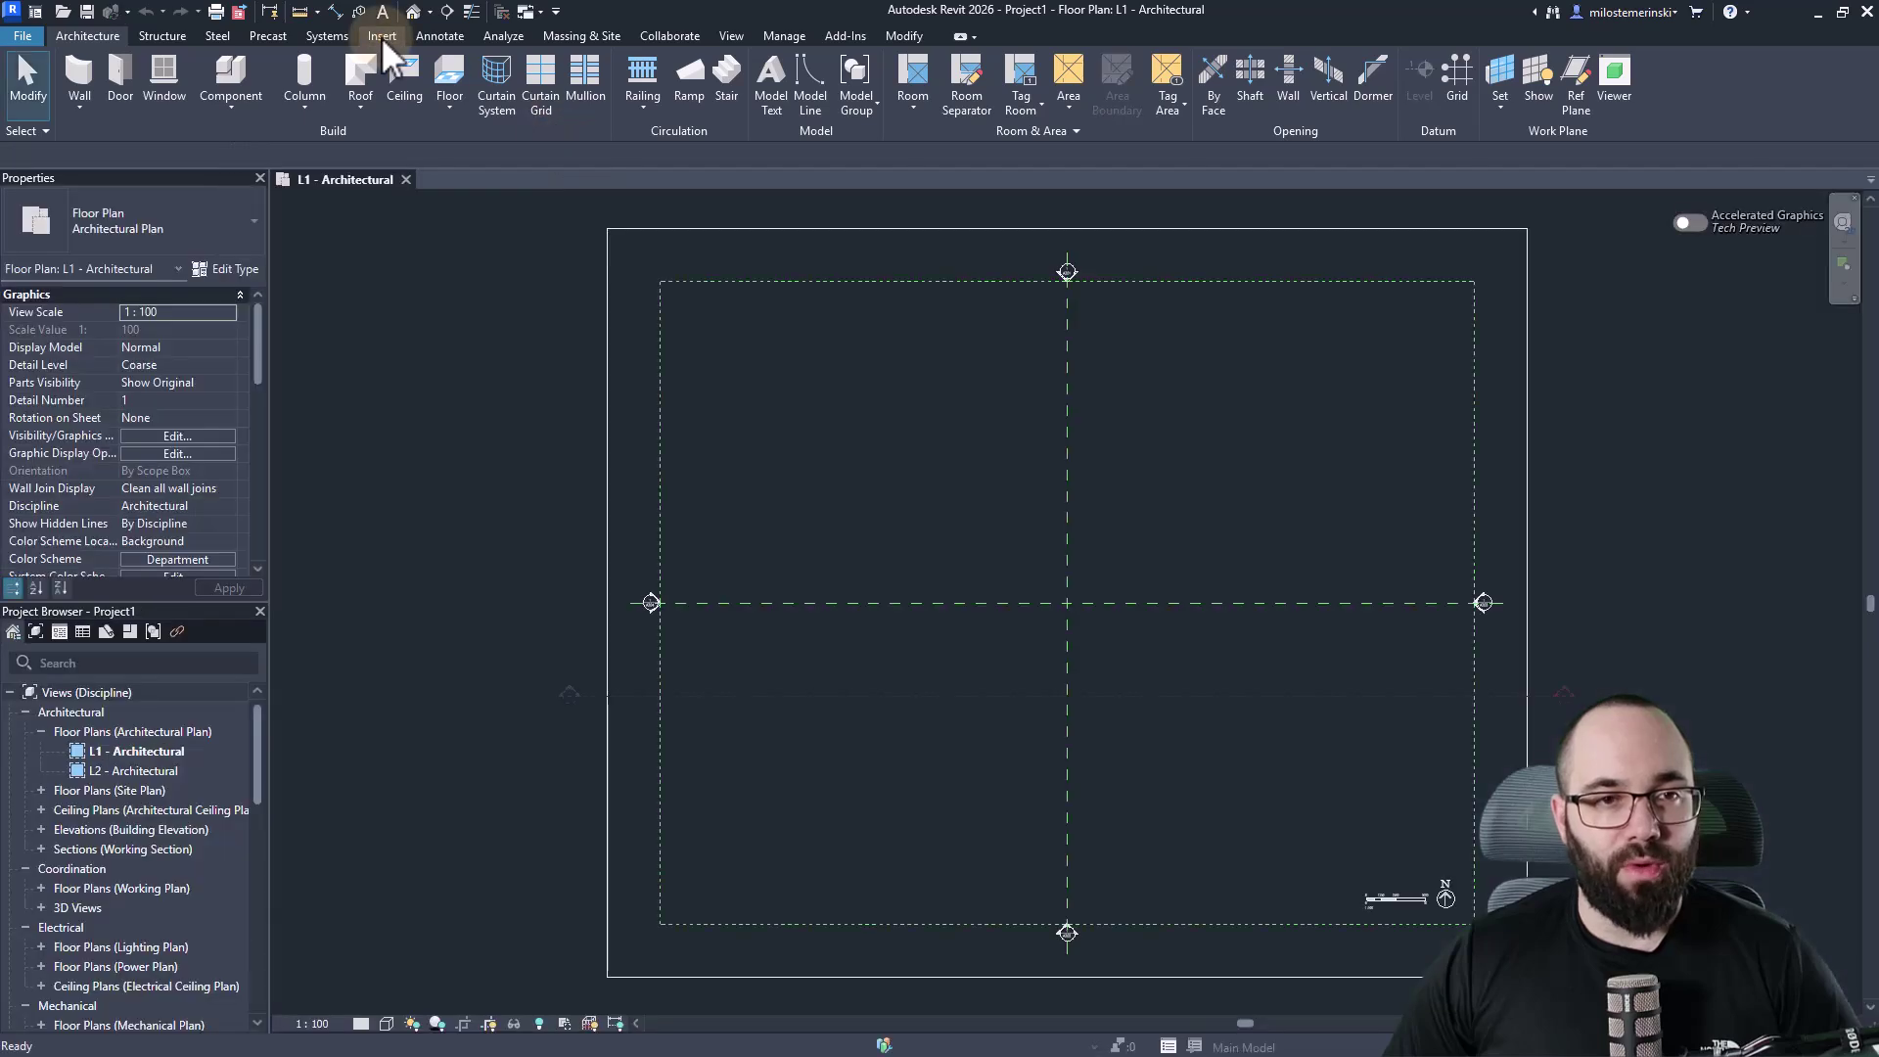
{"action": "left_click", "coordinate": [383, 36]}
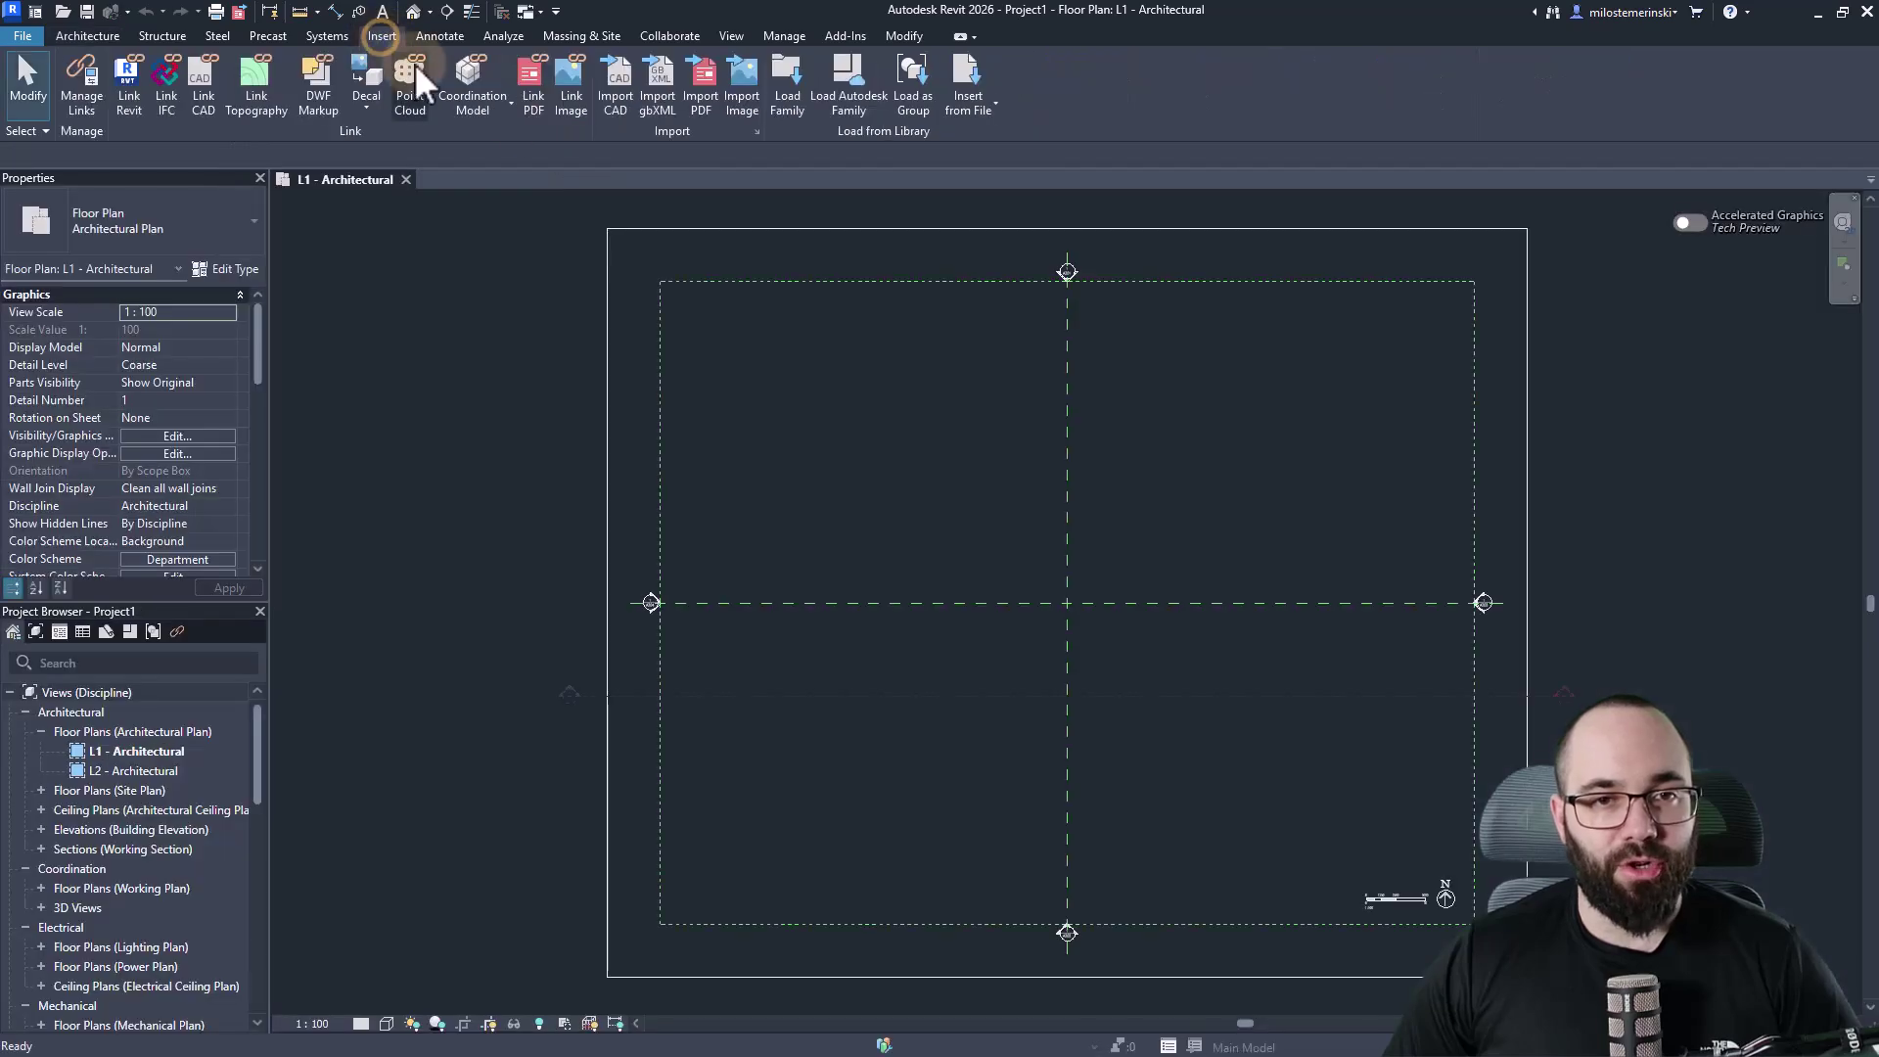
{"action": "left_click", "coordinate": [789, 110]}
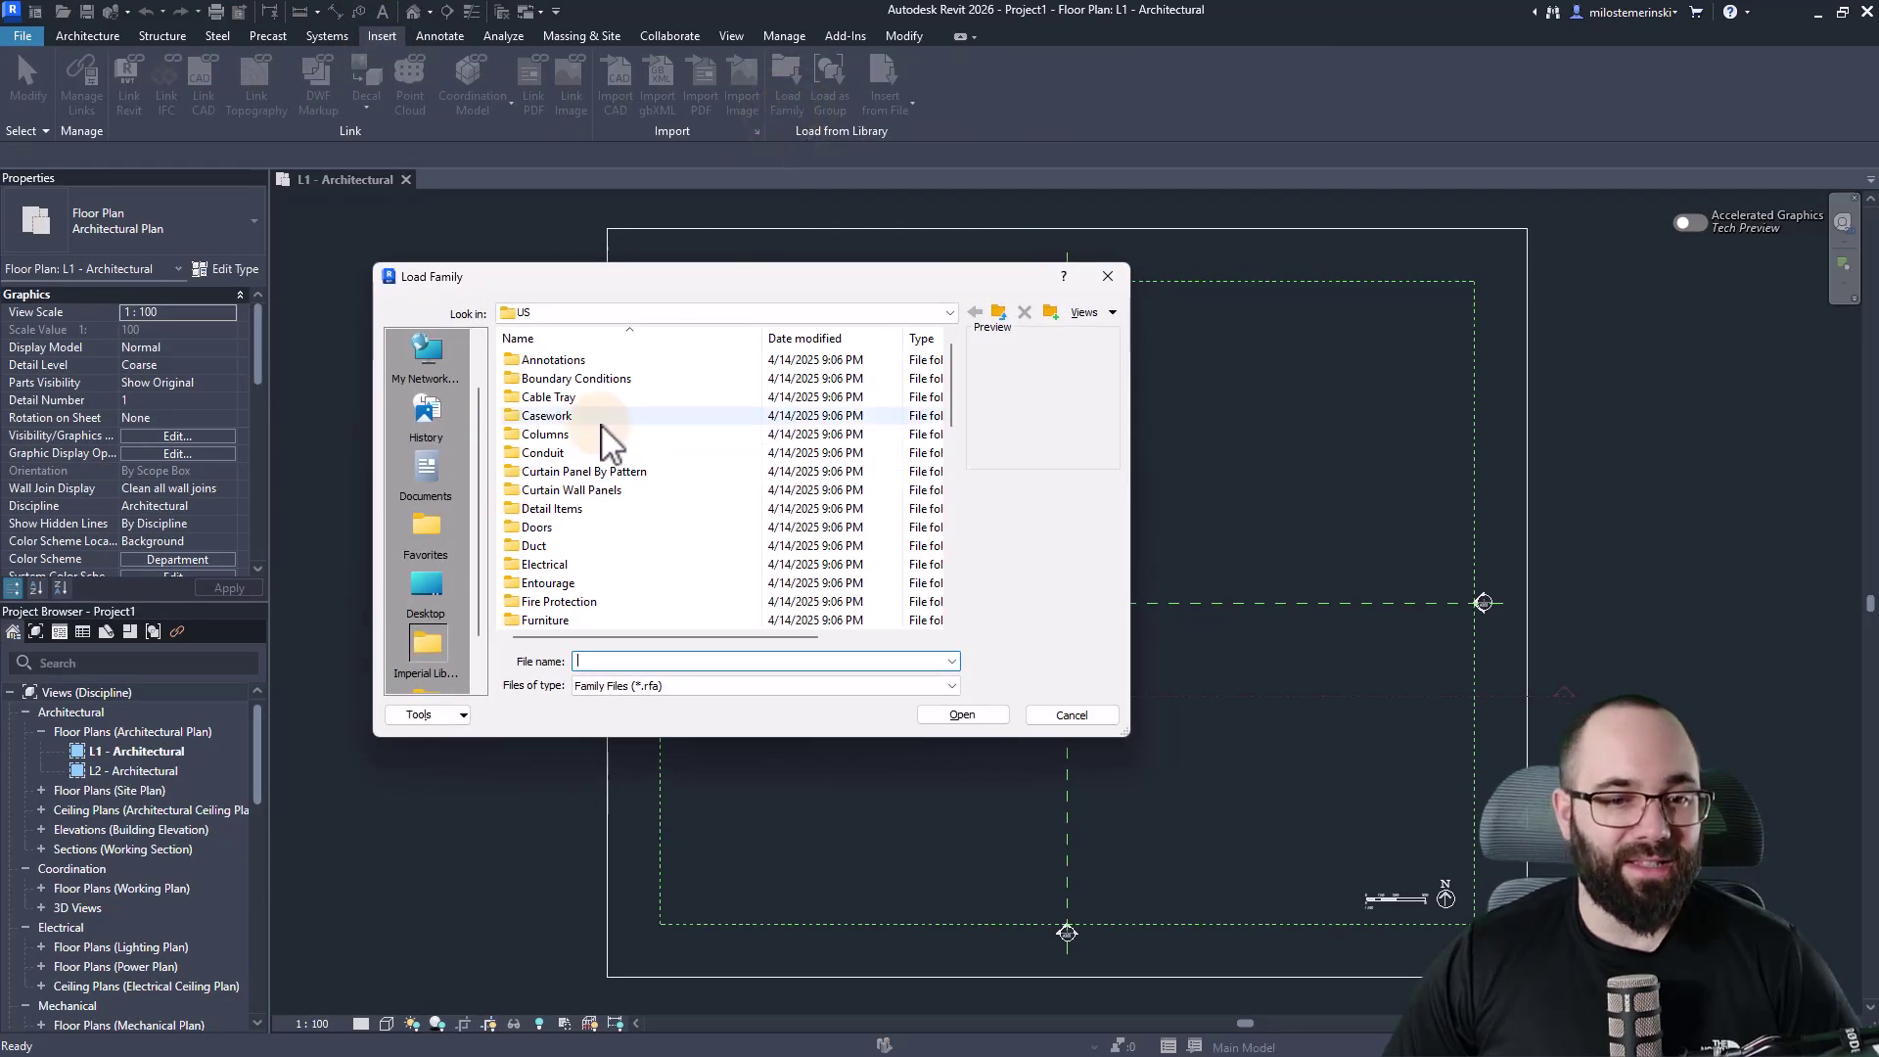
{"action": "scroll", "coordinate": [607, 432], "scroll_direction": "down", "scroll_amount": 4}
{"action": "scroll", "coordinate": [600, 433], "scroll_direction": "down", "scroll_amount": 3}
{"action": "scroll", "coordinate": [592, 448], "scroll_direction": "down", "scroll_amount": 3}
{"action": "scroll", "coordinate": [592, 467], "scroll_direction": "up", "scroll_amount": 10}
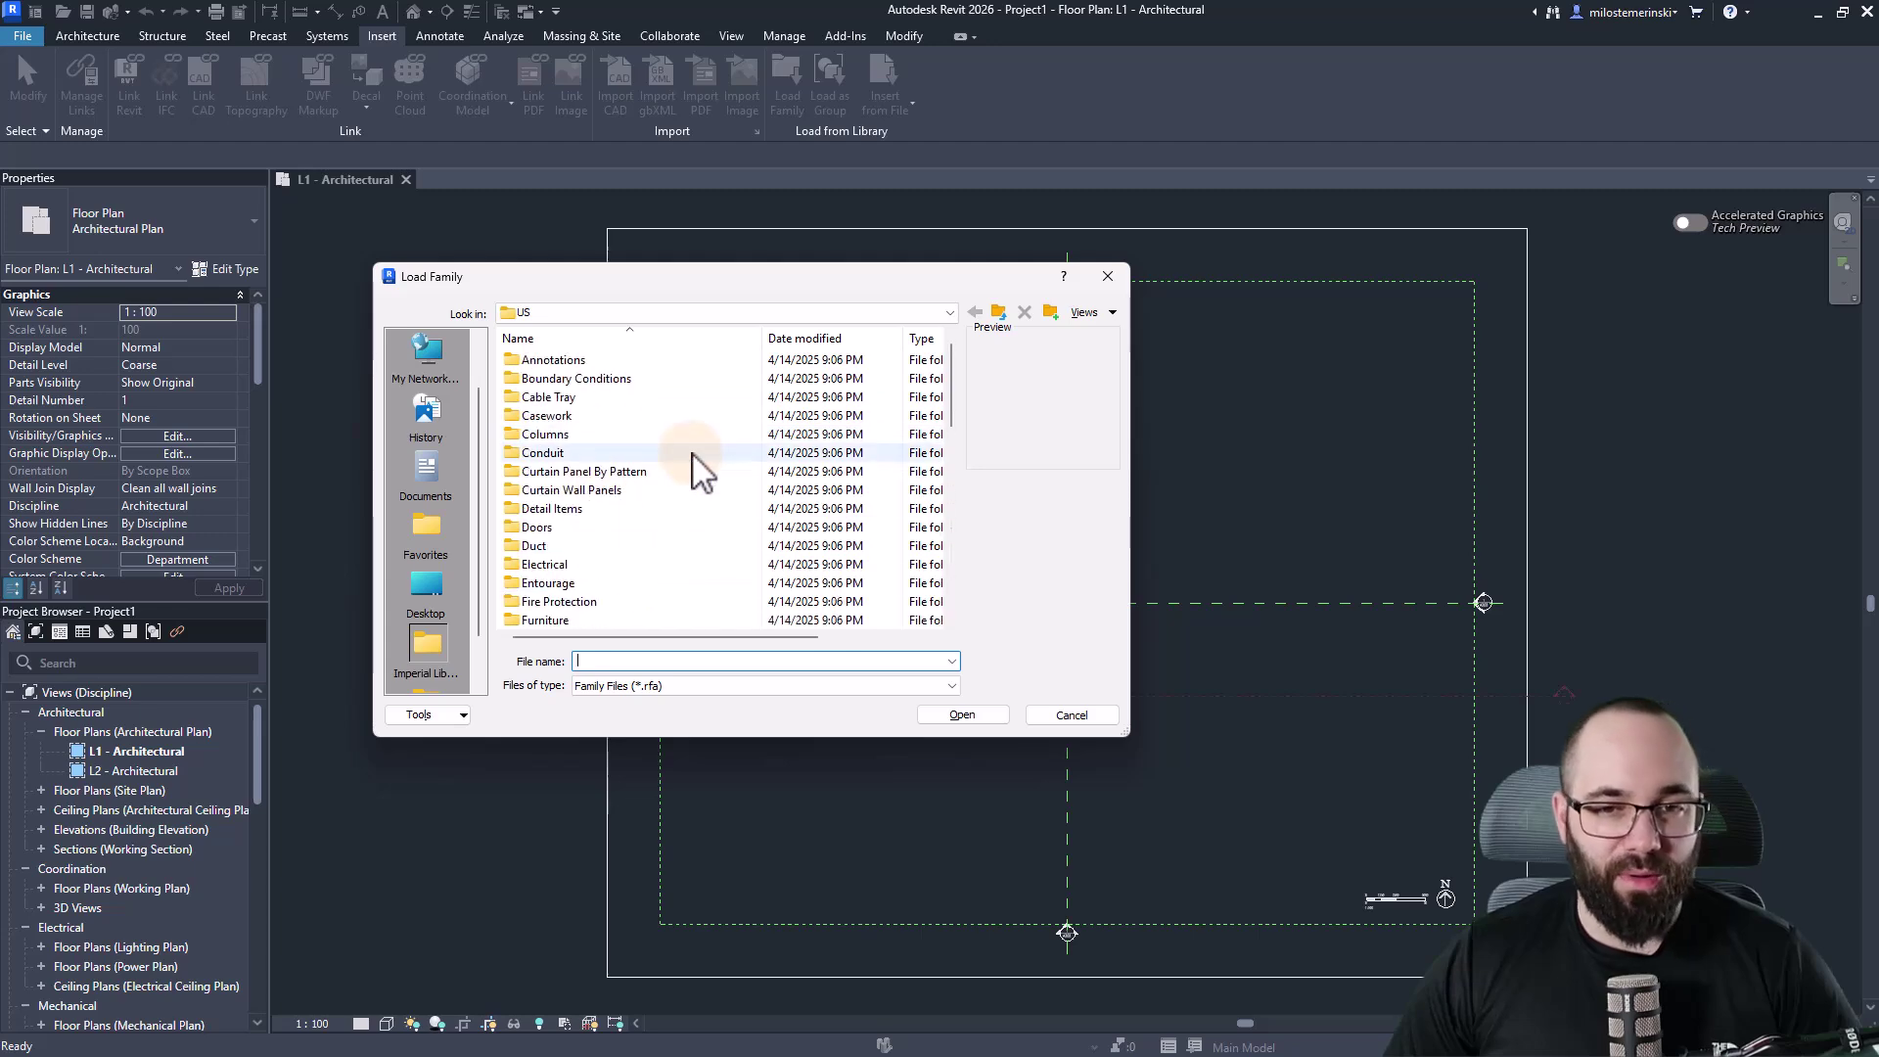
{"action": "left_click", "coordinate": [1000, 319]}
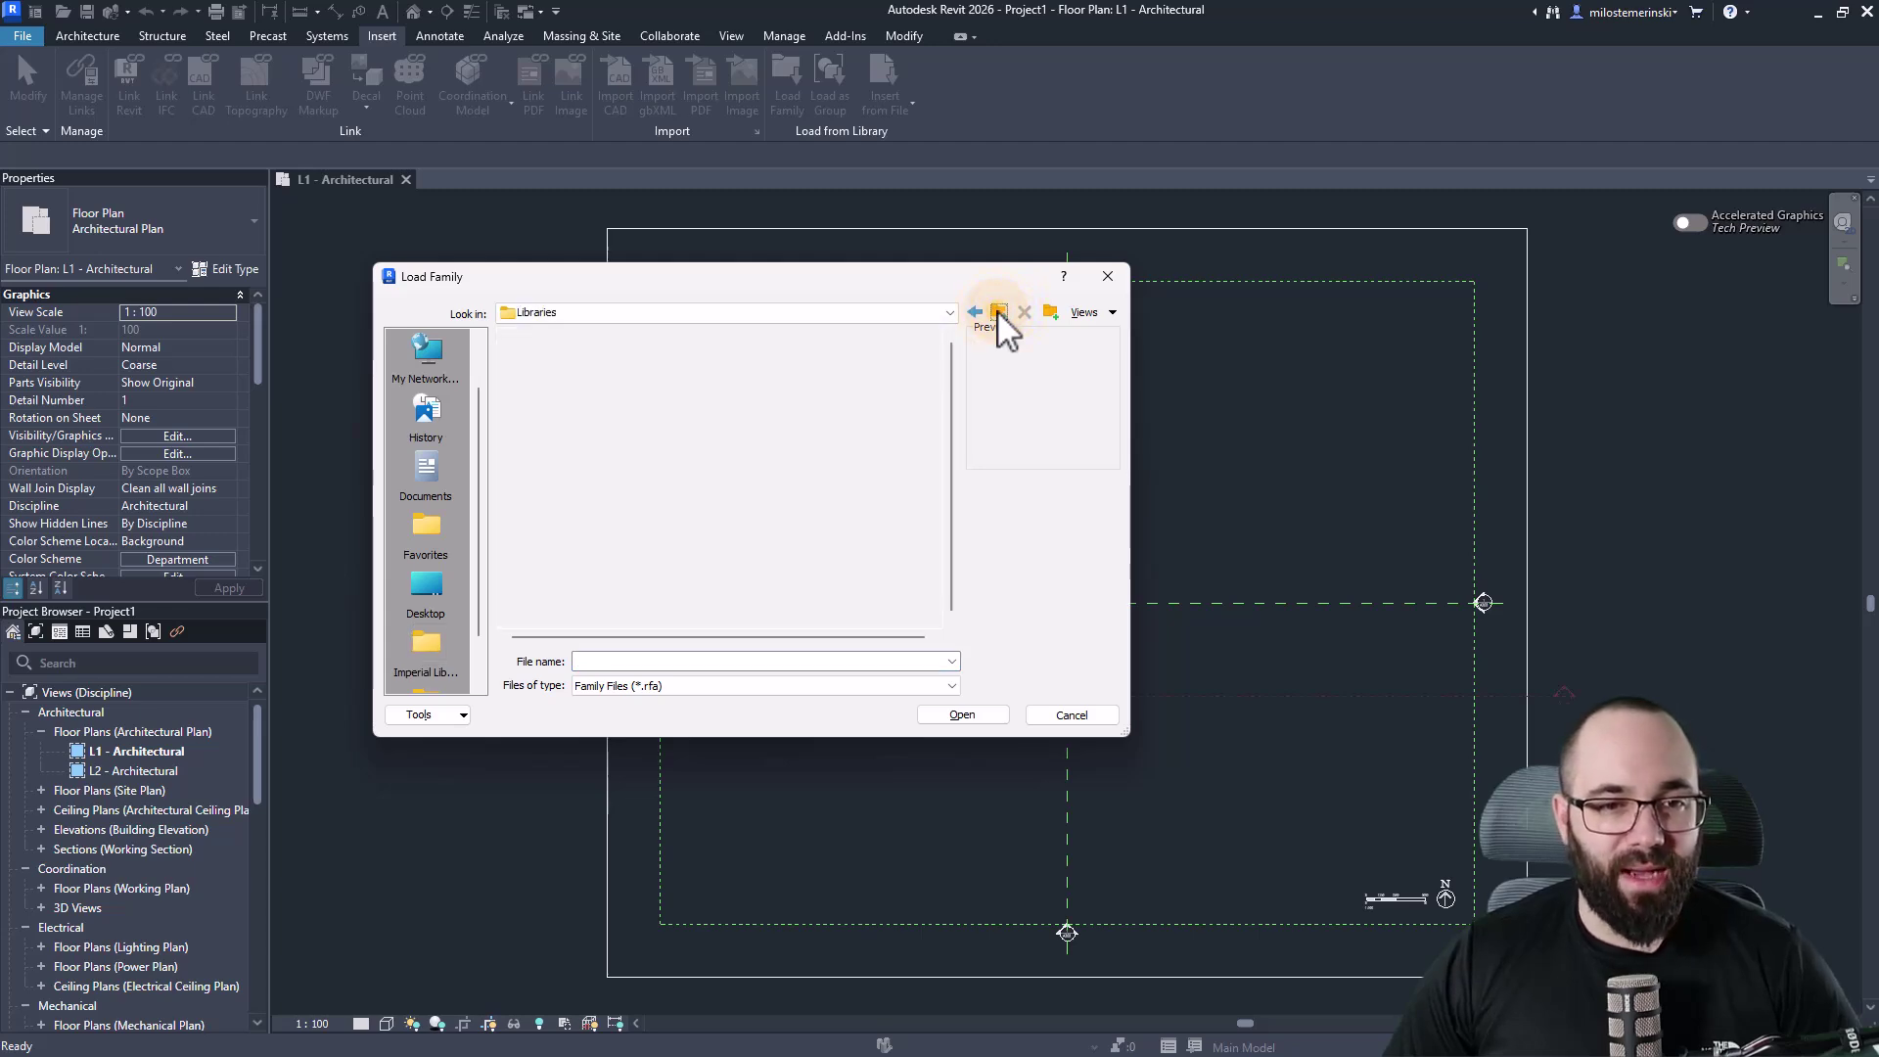
{"action": "double_click", "coordinate": [579, 399]}
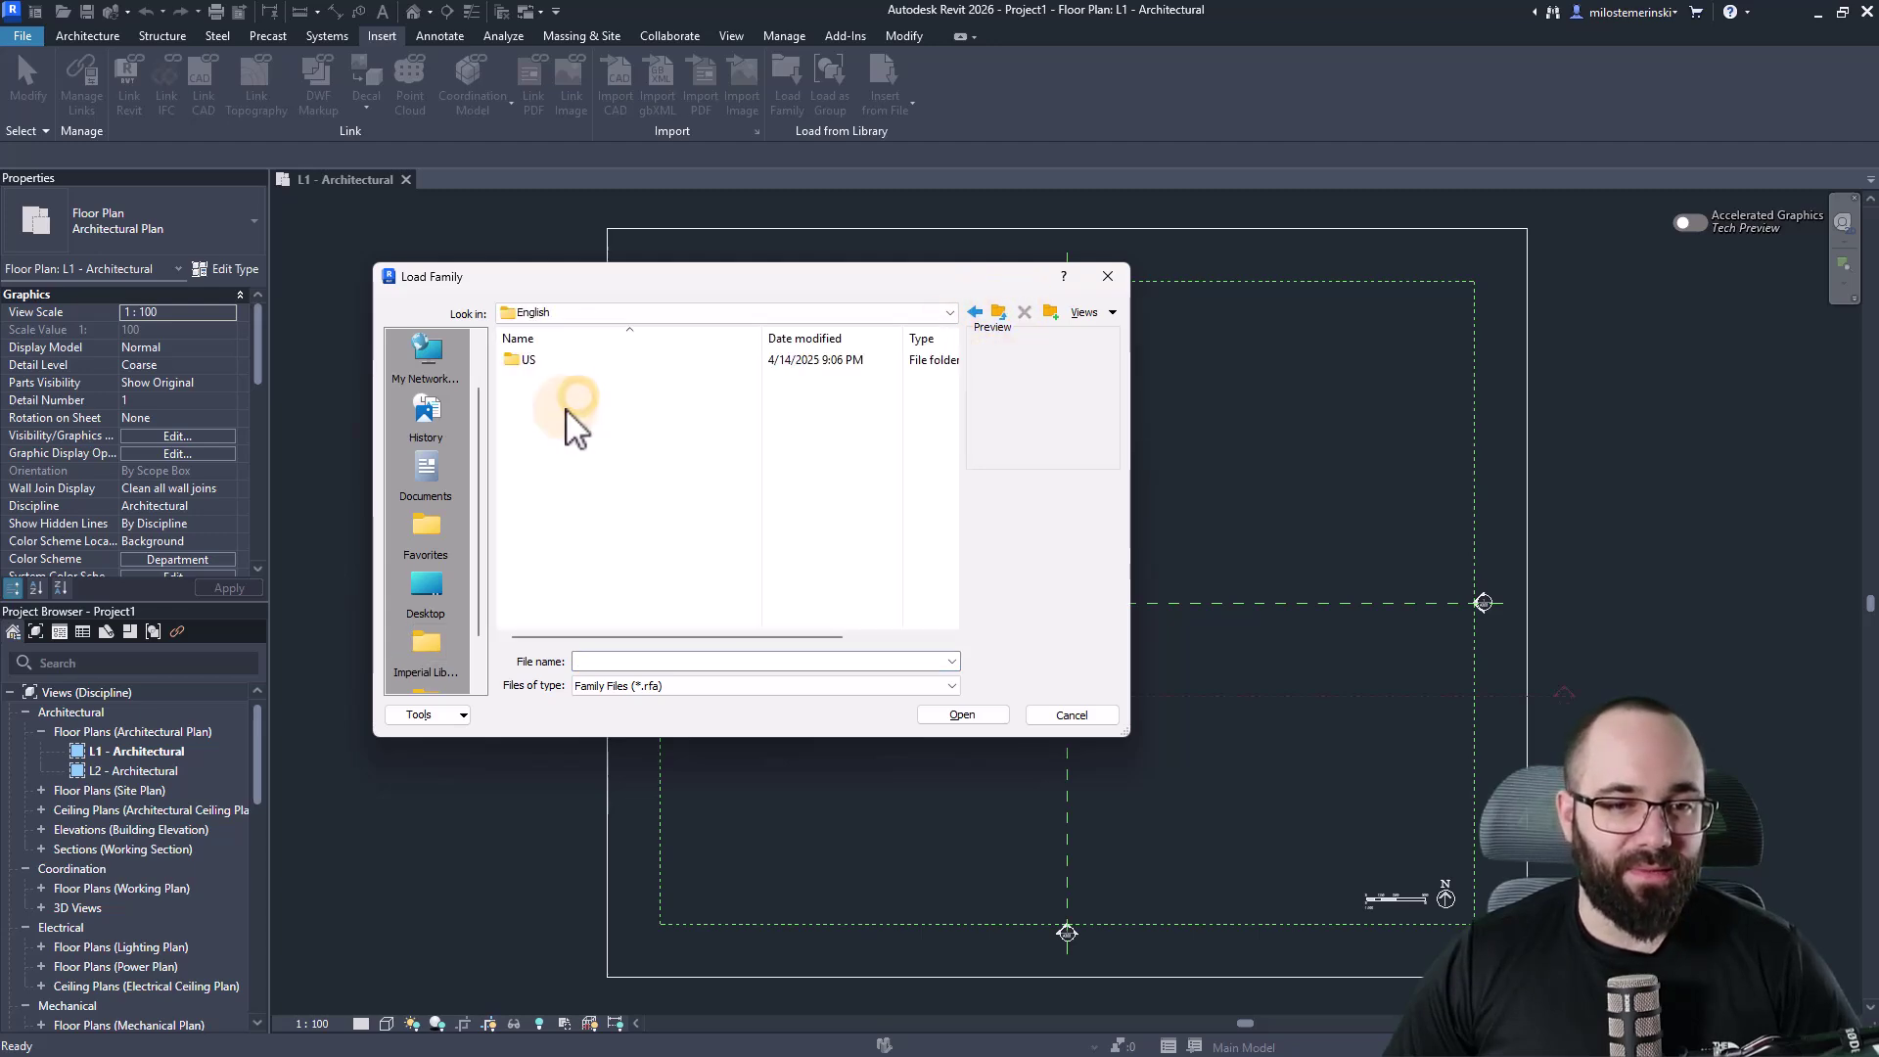
{"action": "double_click", "coordinate": [538, 363]}
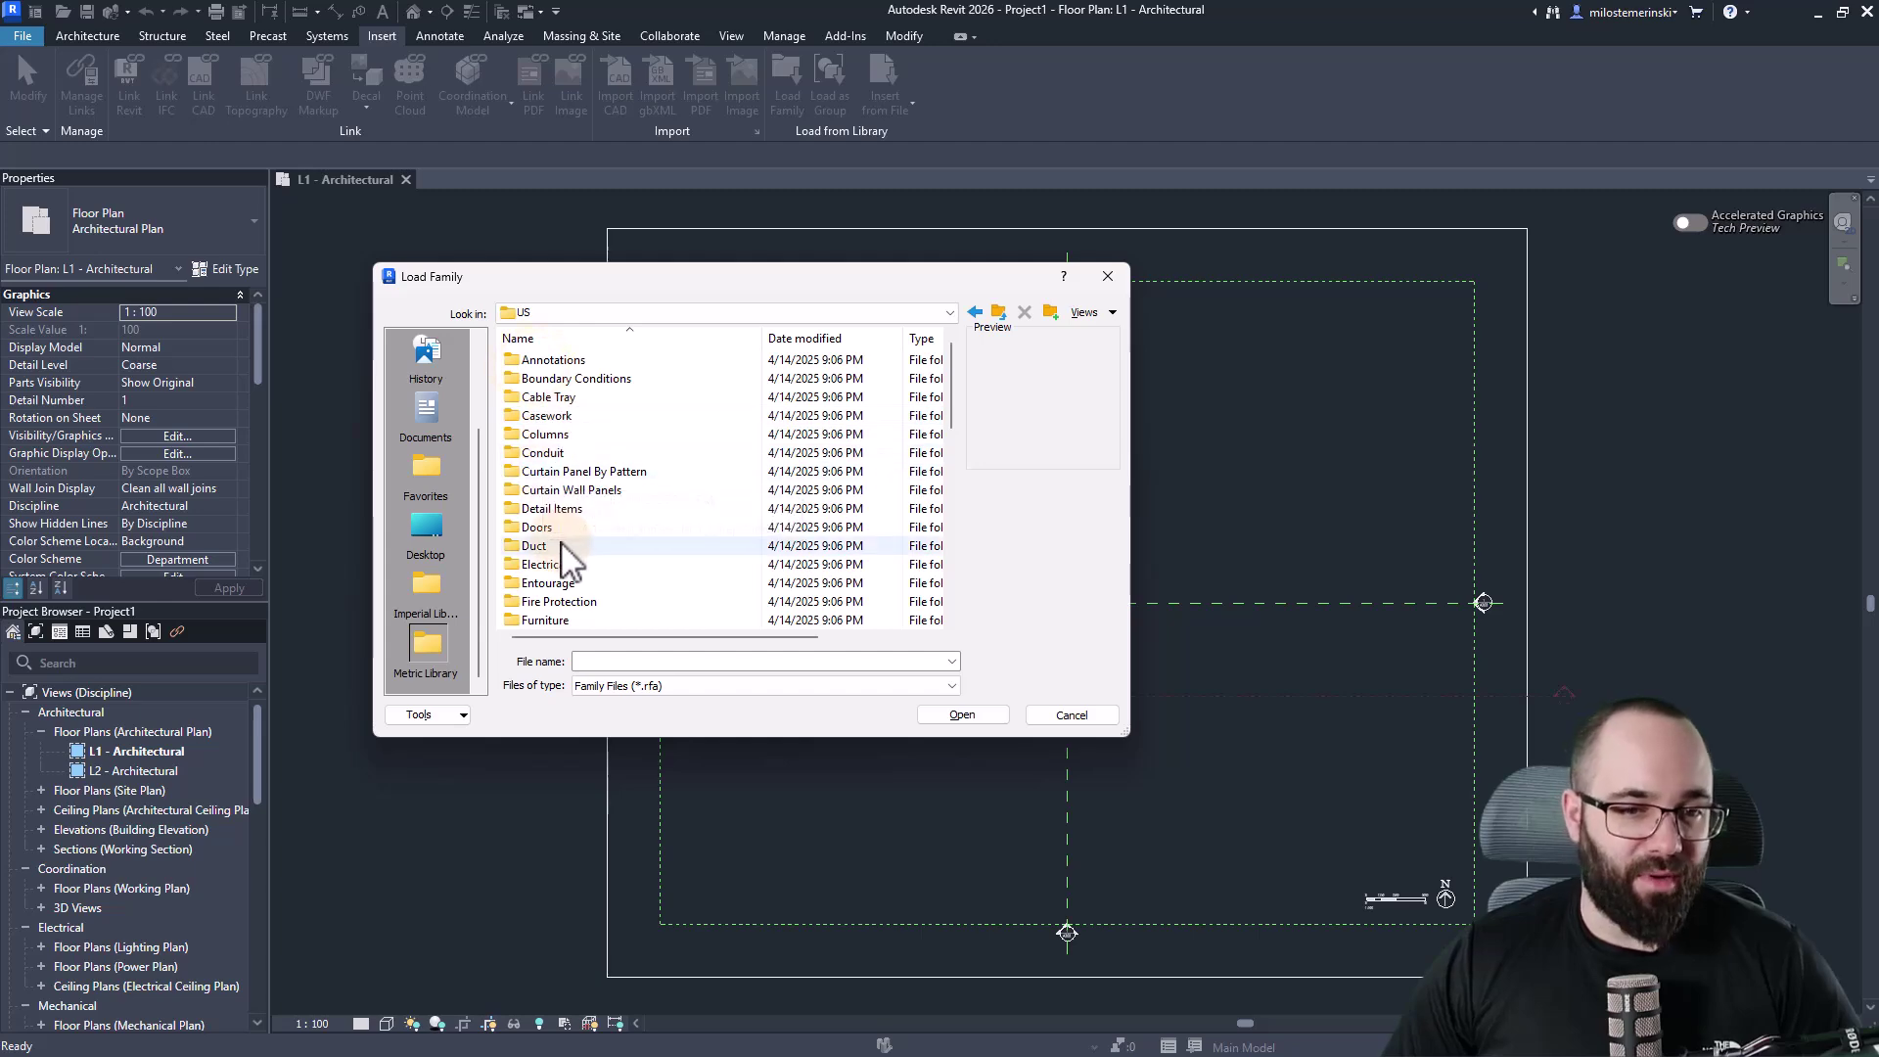
{"action": "double_click", "coordinate": [537, 529]}
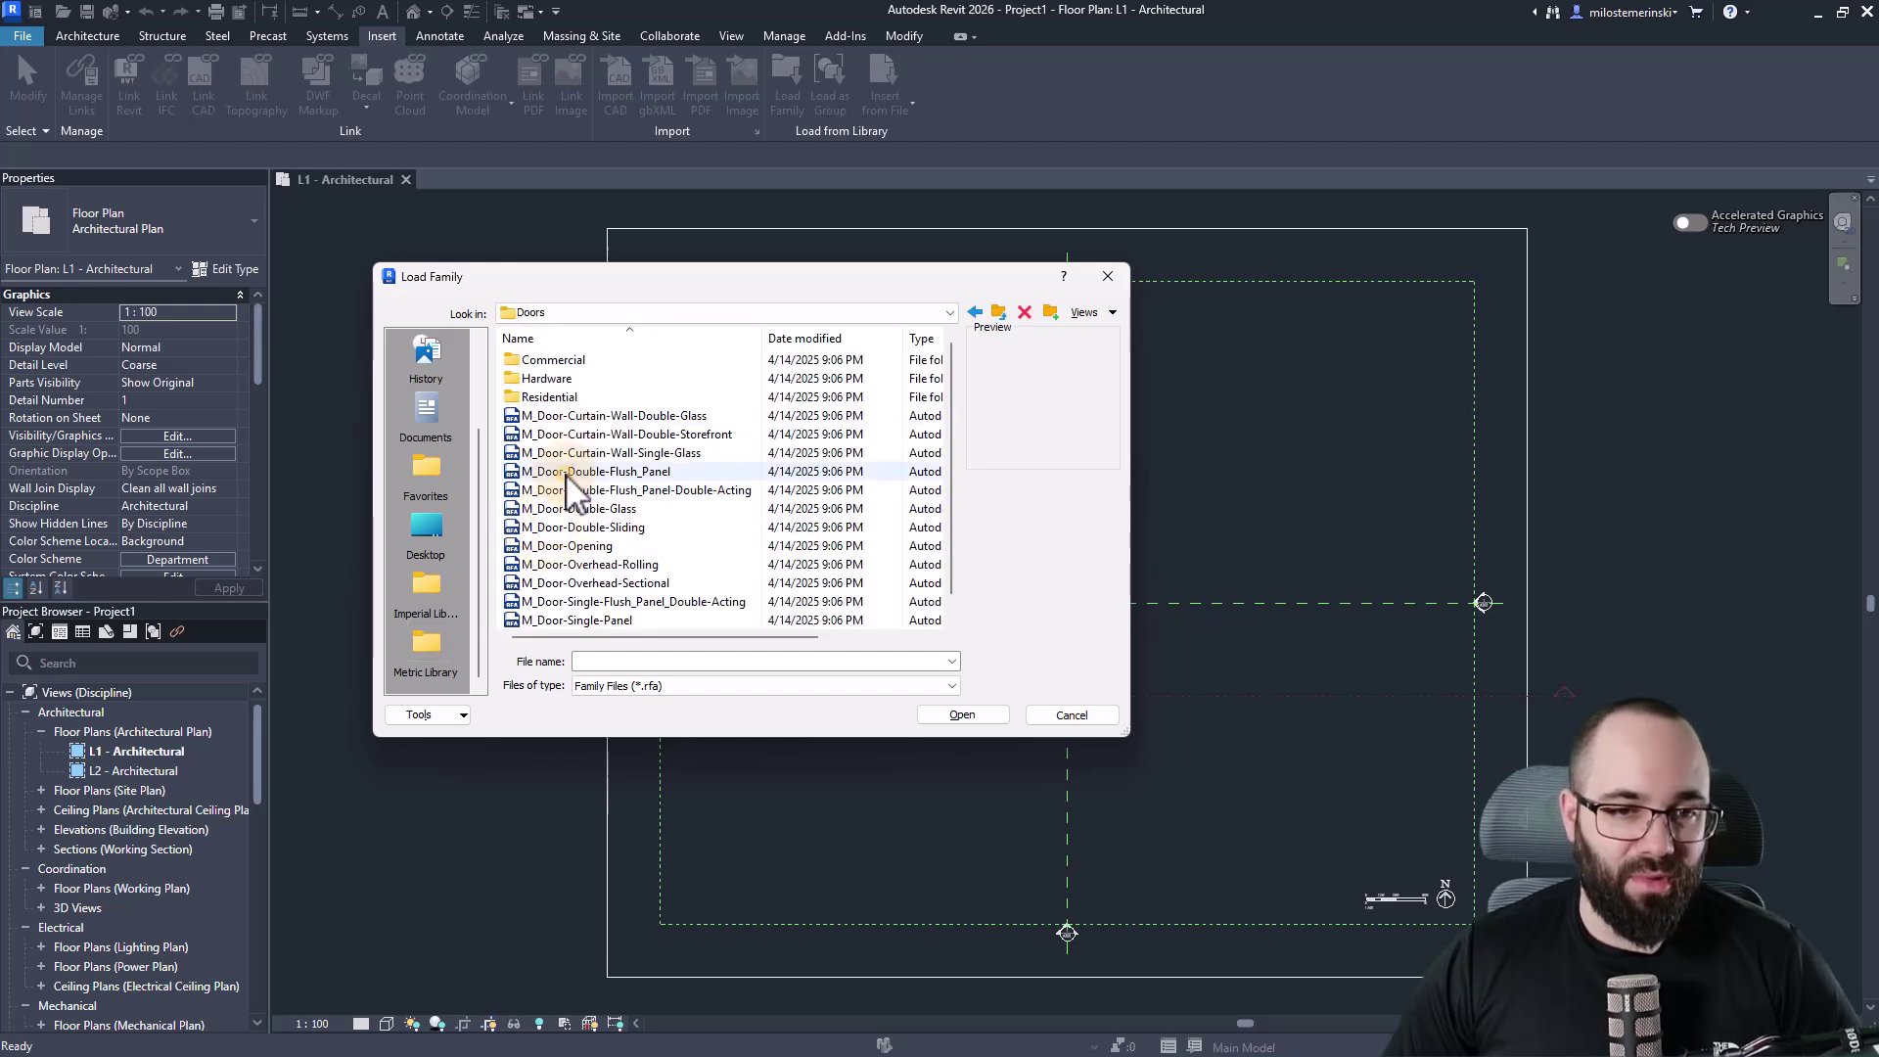
{"action": "left_click", "coordinate": [587, 473]}
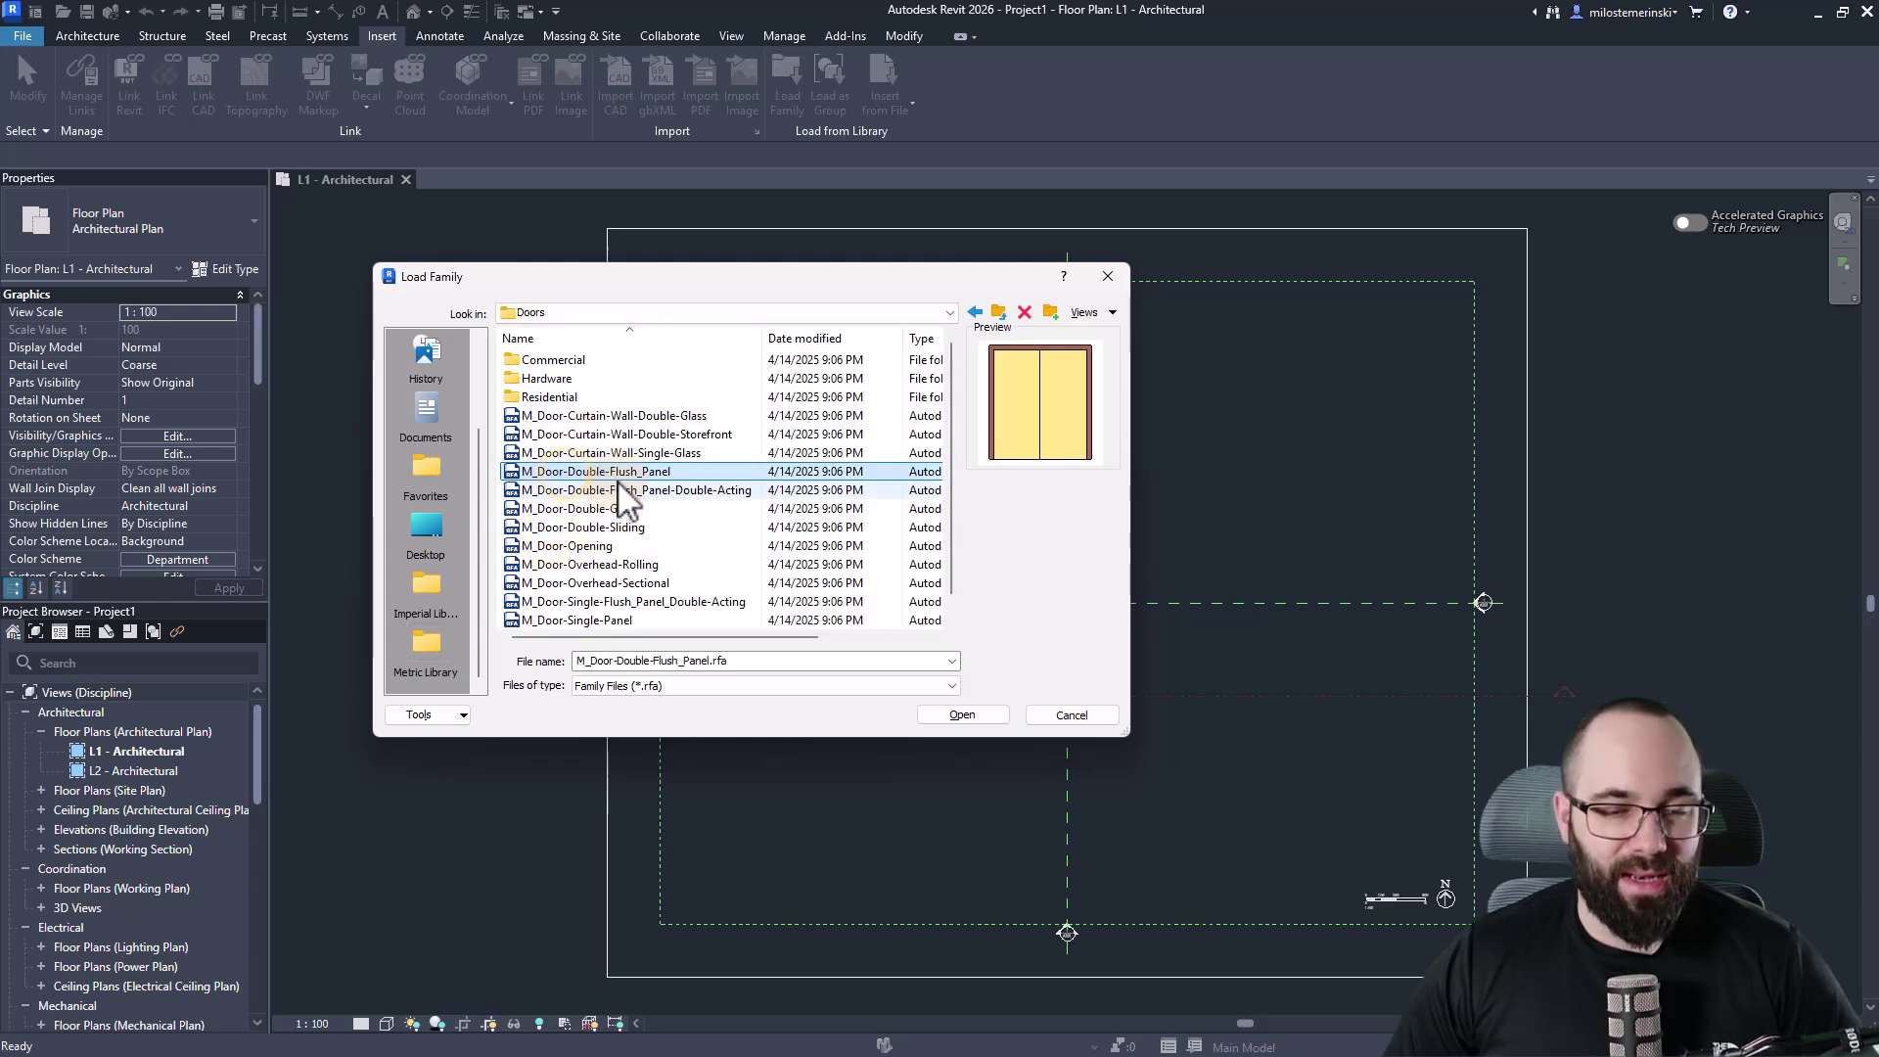
{"action": "left_click", "coordinate": [1059, 716]}
{"action": "left_click", "coordinate": [884, 511]}
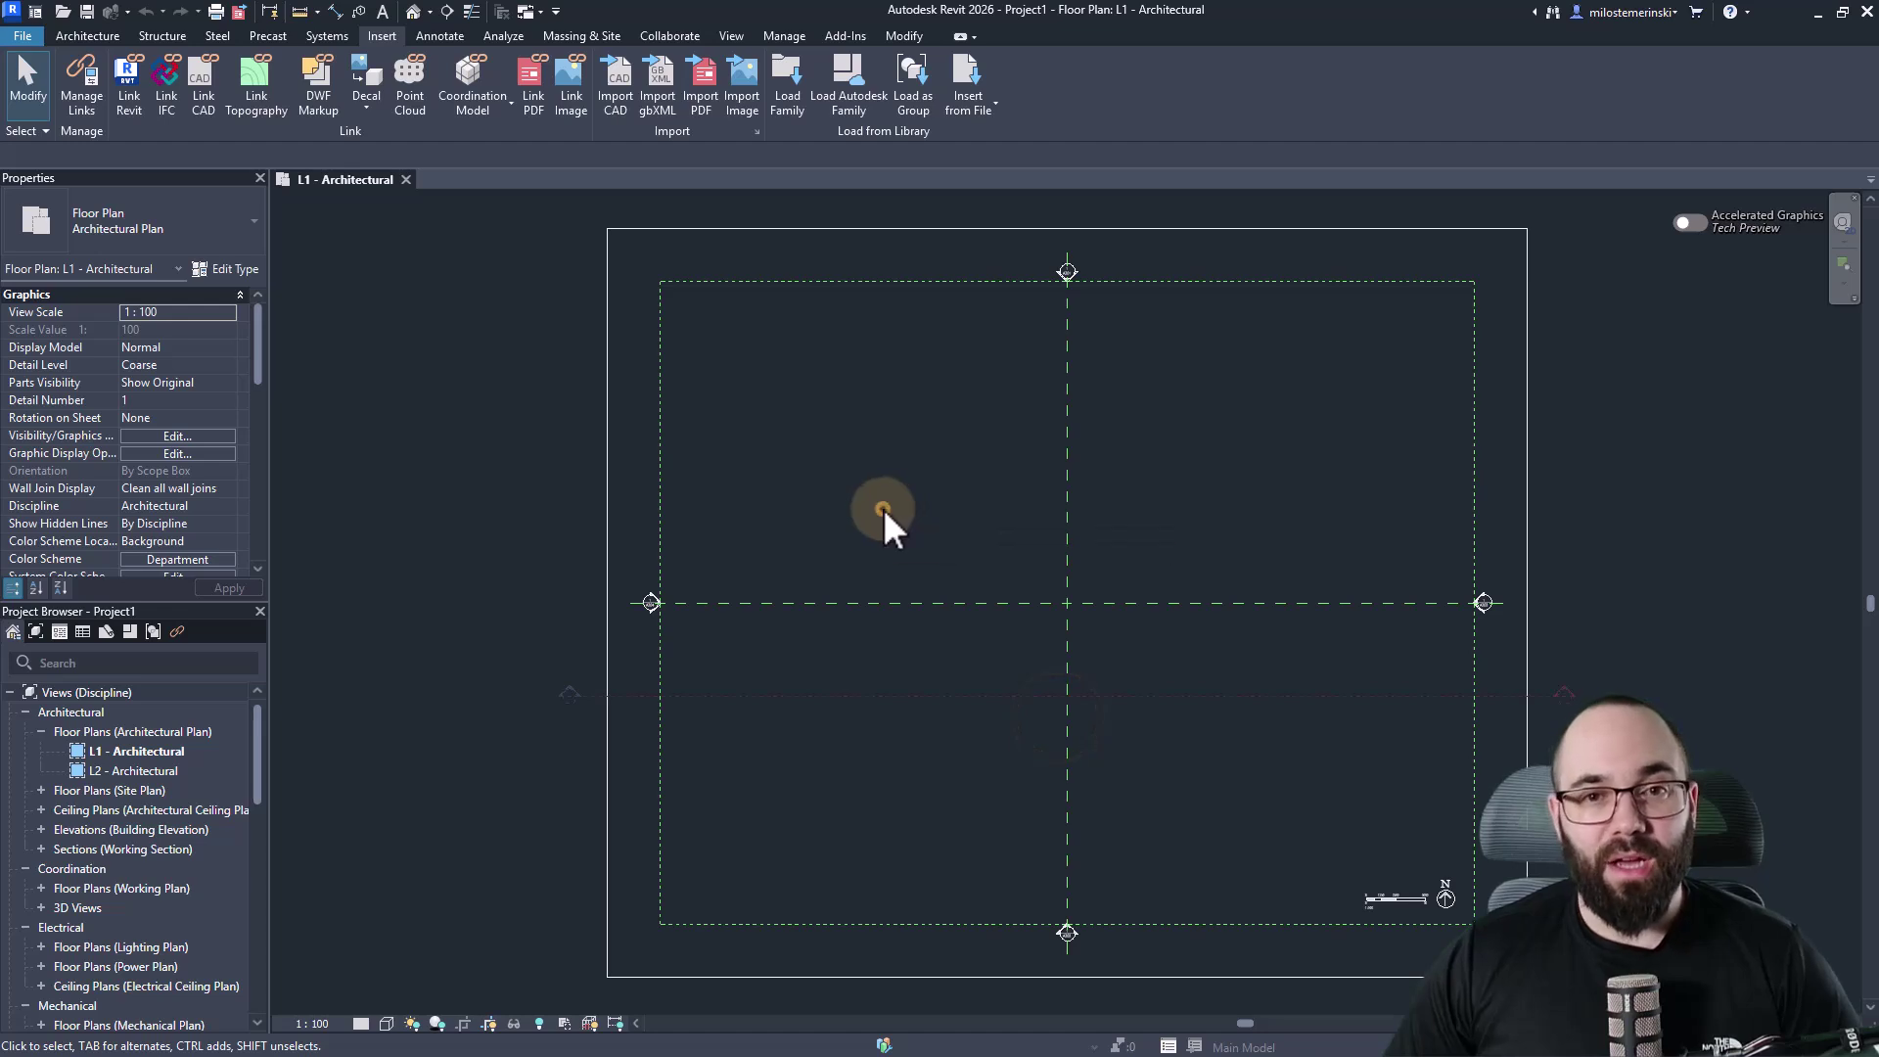